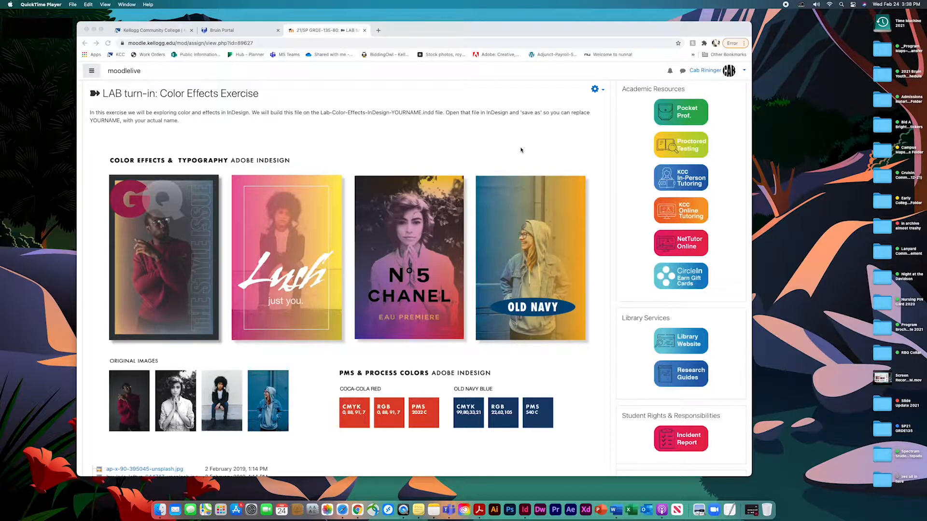
Step: Download the ap-x-90 and bw-kyle-loftus photos and all font files from couture-bld.otf through Impact.ttf from the lab page
scroll(549, 166, down, 5)
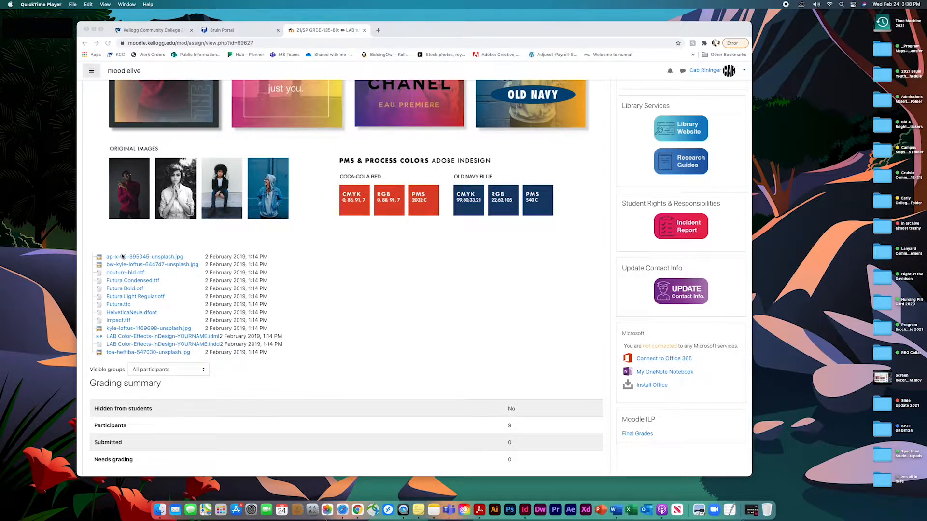
click(144, 259)
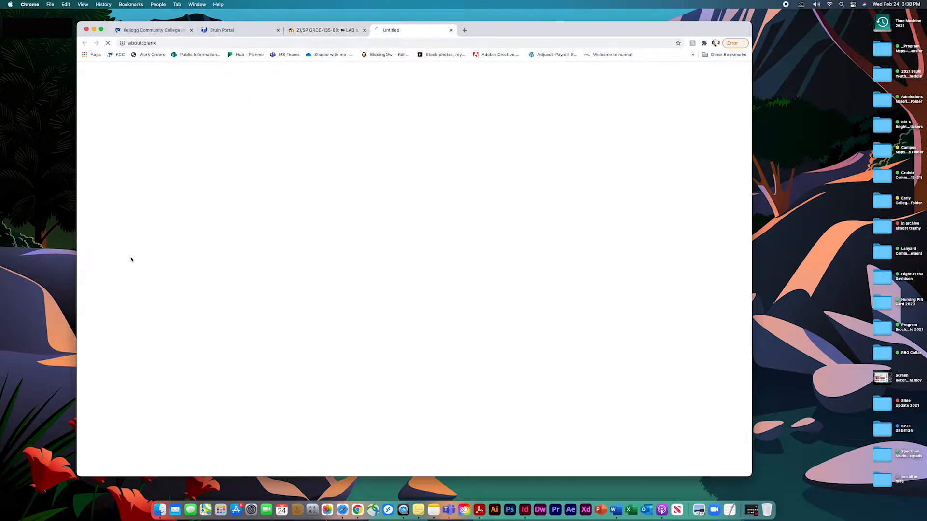
click(153, 267)
click(140, 274)
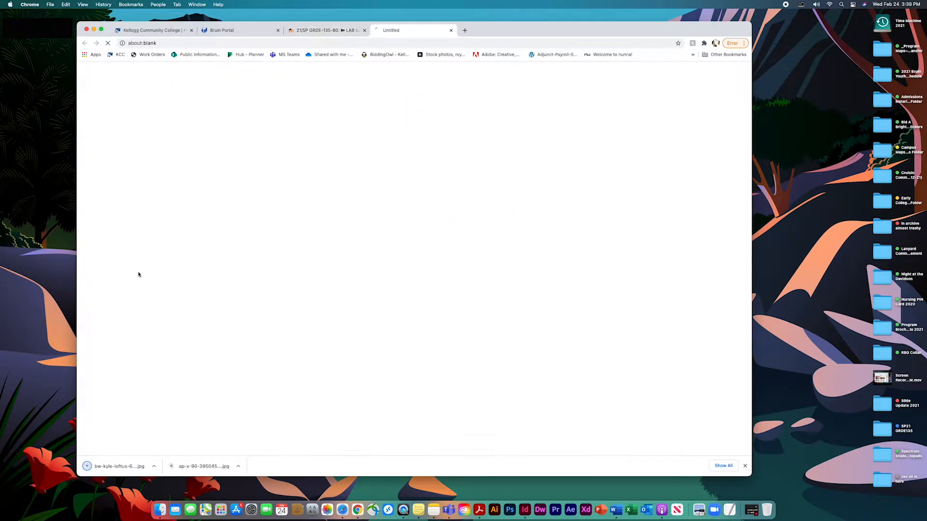
click(139, 280)
click(136, 289)
click(134, 297)
click(127, 306)
click(132, 314)
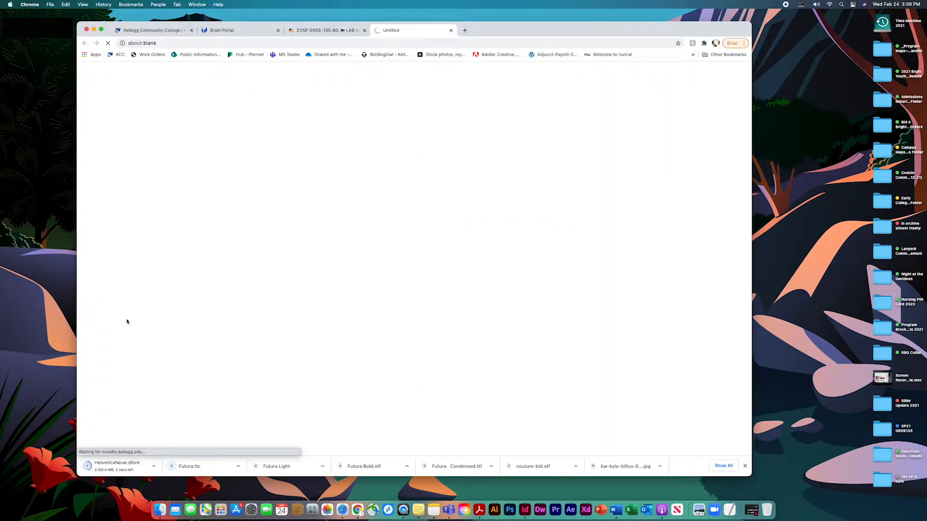
click(127, 321)
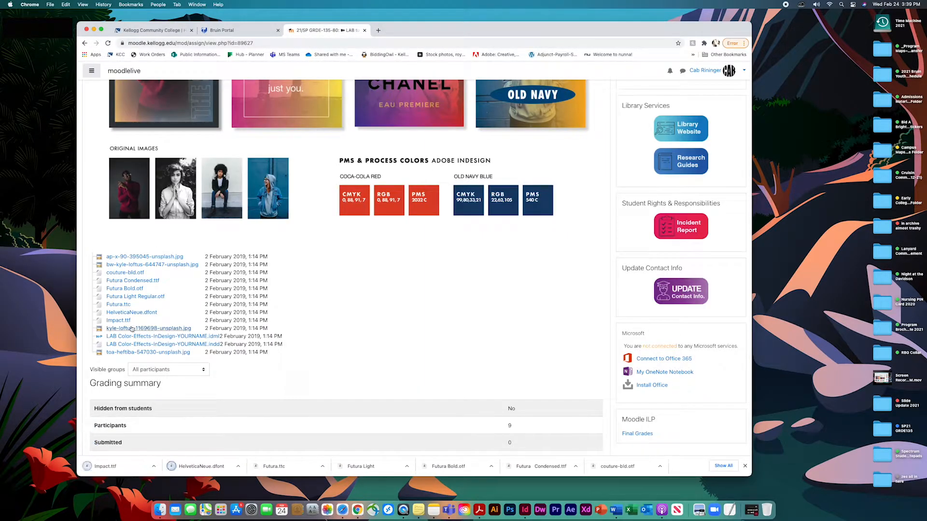
Step: Download the kyle-loftus and toa-heftiba photos plus the LAB Color-Effects-InDesign-YOURNAME .idml and .indd files
click(161, 331)
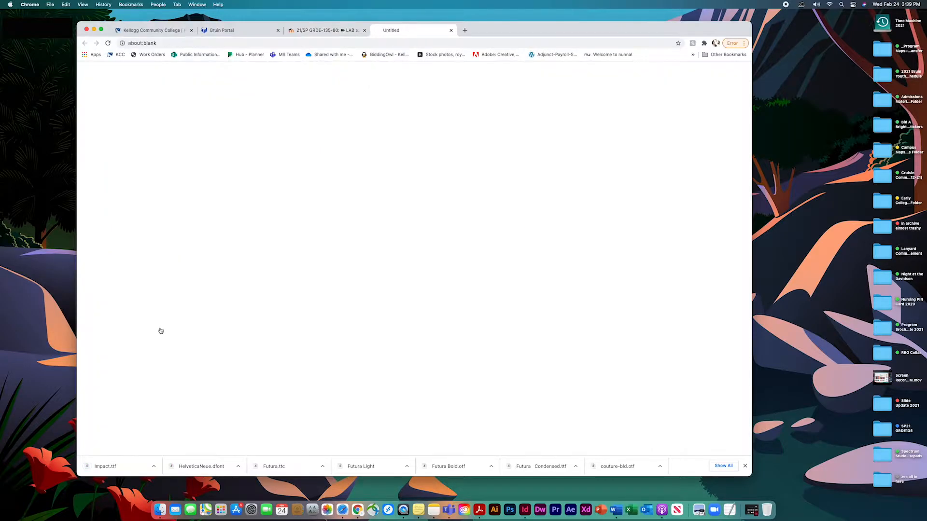
click(163, 346)
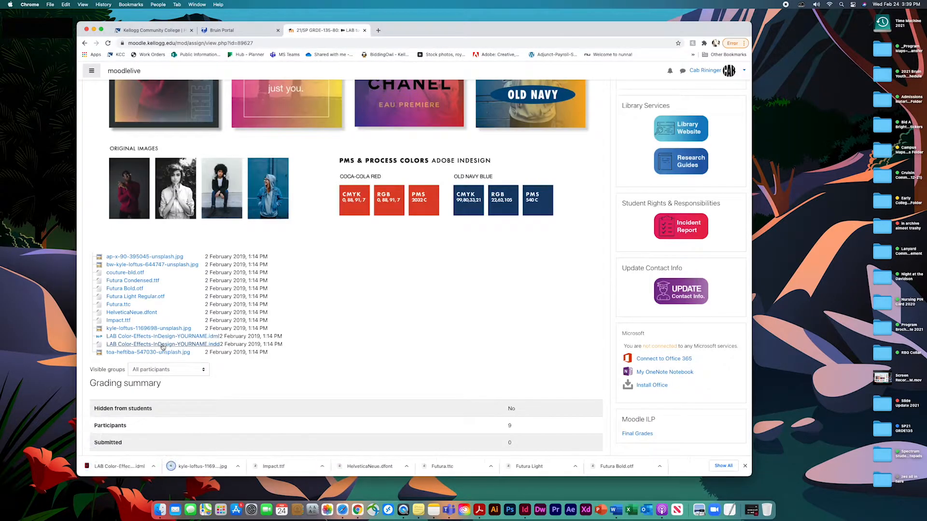
click(160, 352)
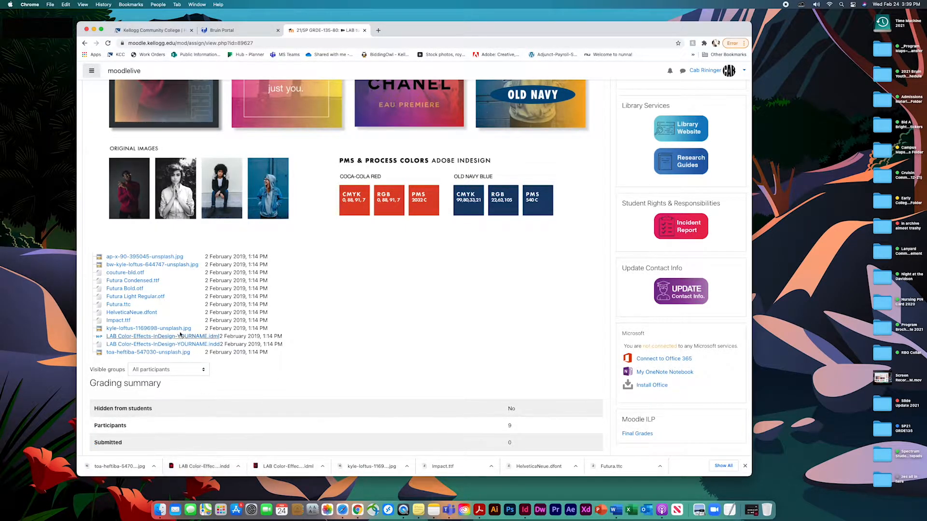
Step: Open the downloaded LAB Color-Effects-InDesign-YOURNAME.indd file in InDesign and widen the application window
drag(300, 347, 103, 346)
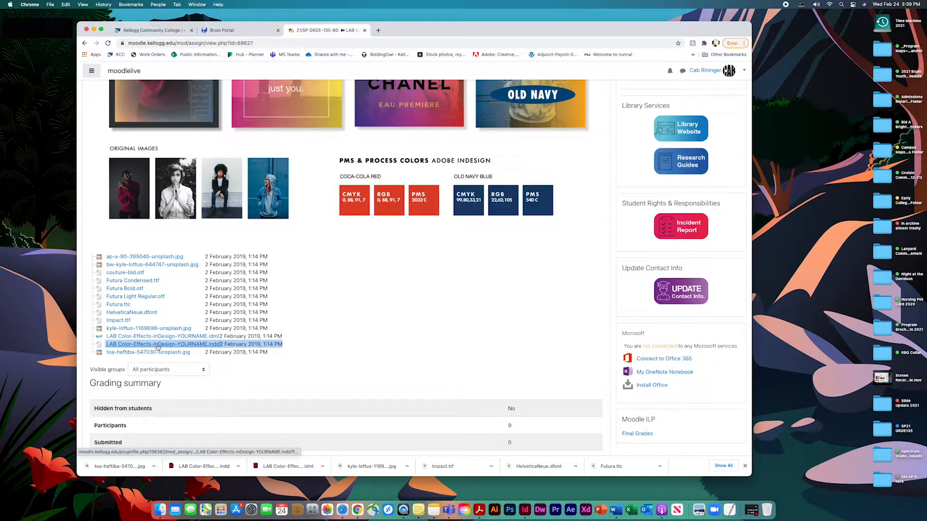
click(208, 466)
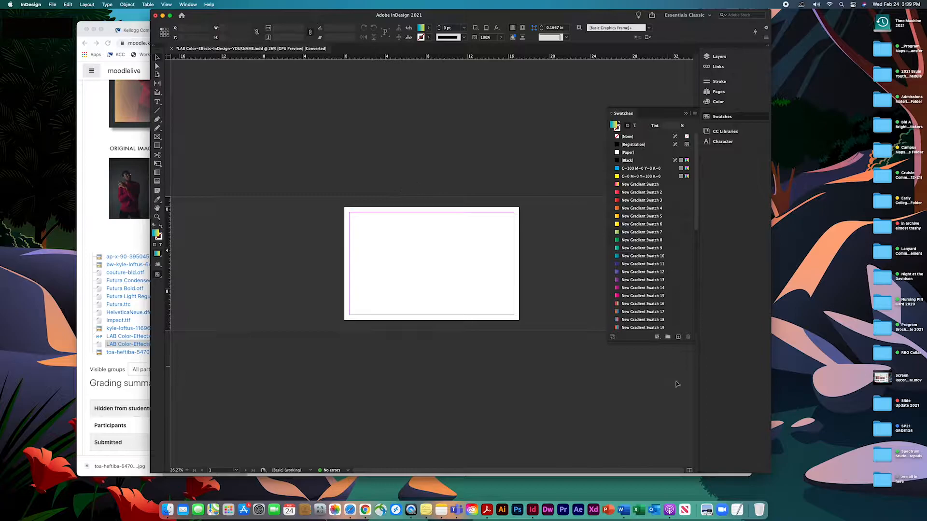
drag(771, 349, 829, 344)
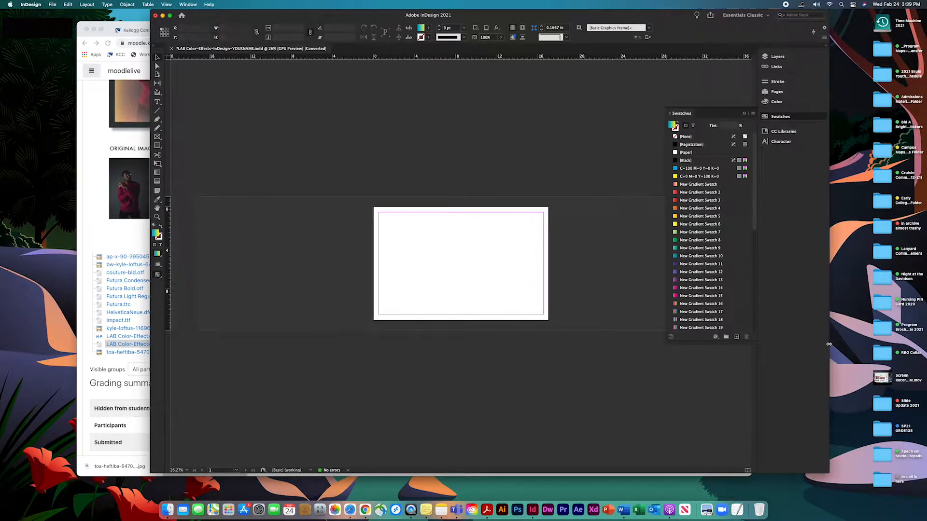
Step: Detach the Swatches panel from the dock and float it over the document area
click(754, 116)
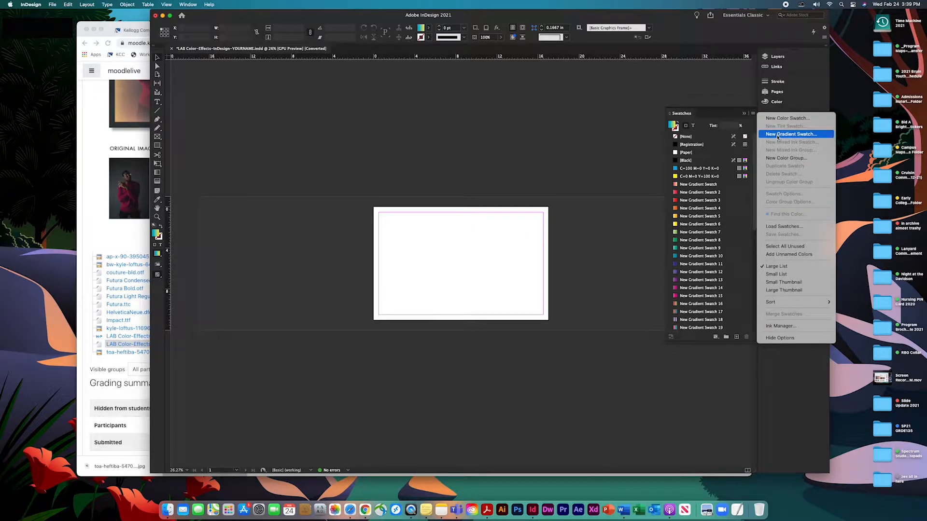
click(680, 114)
drag(681, 115, 625, 112)
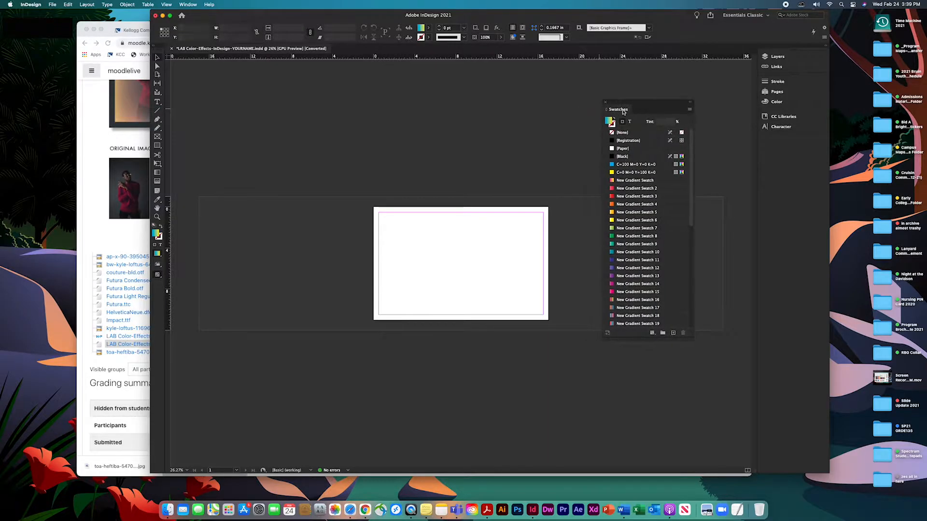
Step: Start a new linear gradient swatch and move its yellow end stop to the 93.23% location
click(690, 110)
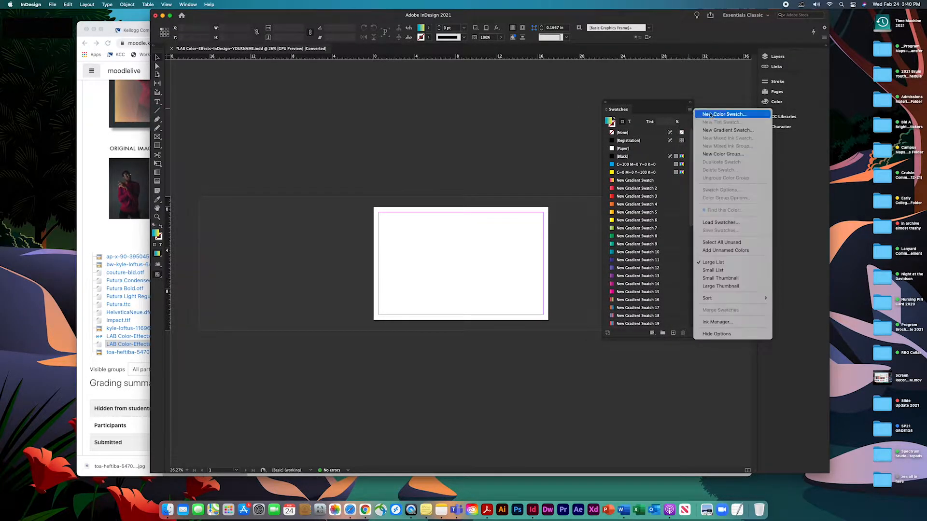
click(690, 110)
click(690, 111)
click(733, 133)
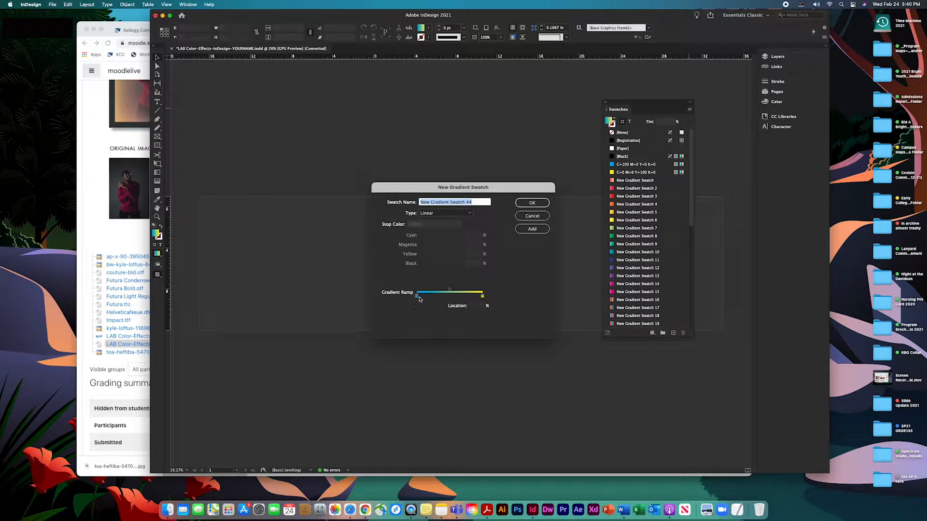
mouse_move(418, 298)
mouse_down()
mouse_move(448, 298)
mouse_move(416, 297)
mouse_up()
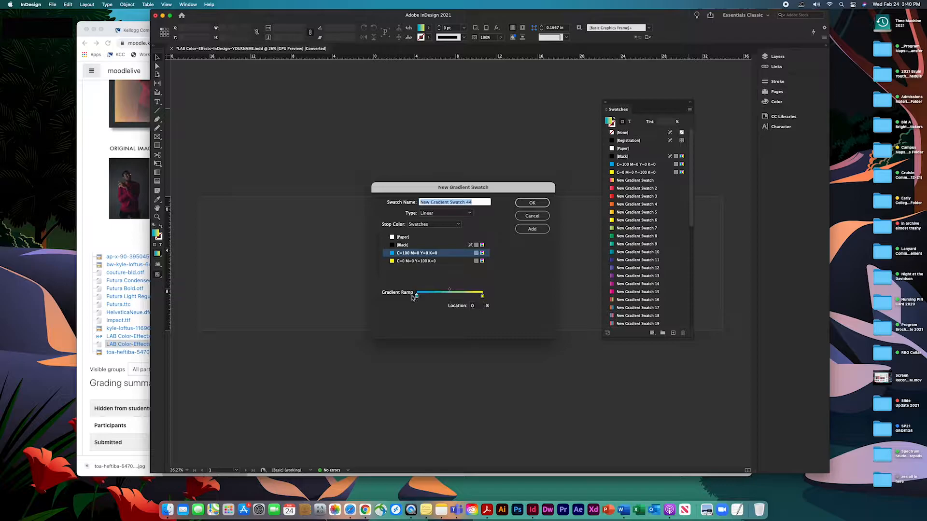
mouse_move(483, 297)
mouse_down()
mouse_move(454, 297)
mouse_move(478, 297)
mouse_up()
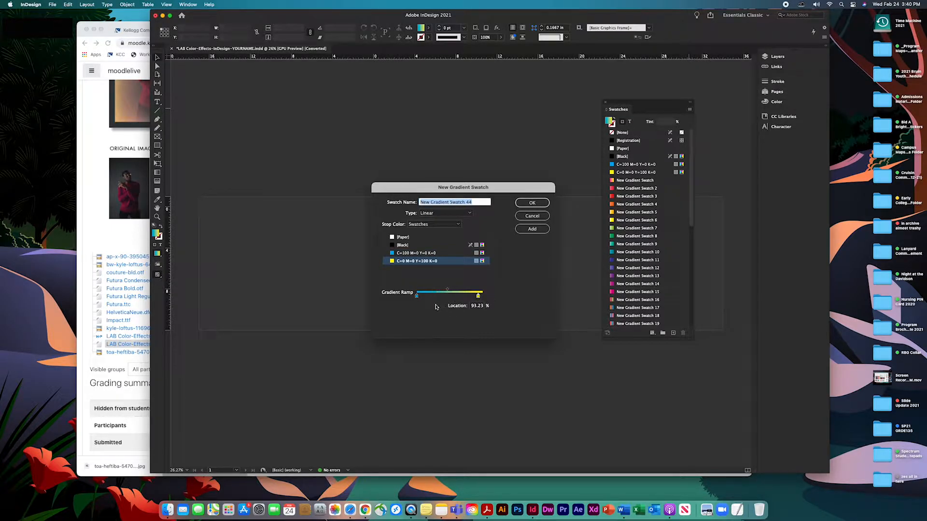
drag(495, 189, 499, 101)
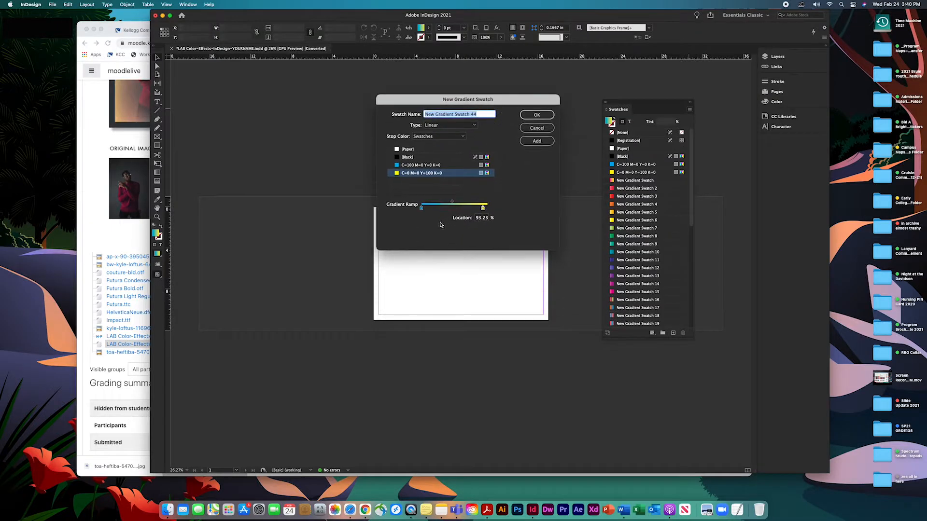
Step: Set the gradient's first stop to Black and its end stop to C=100 M=0 Y=0 K=0, and shift the midpoint slightly toward the end
click(422, 208)
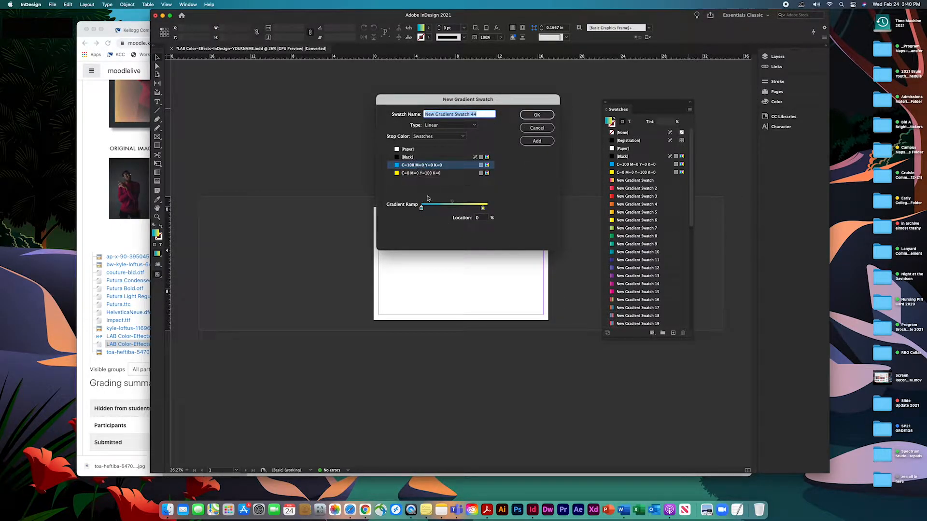
click(420, 173)
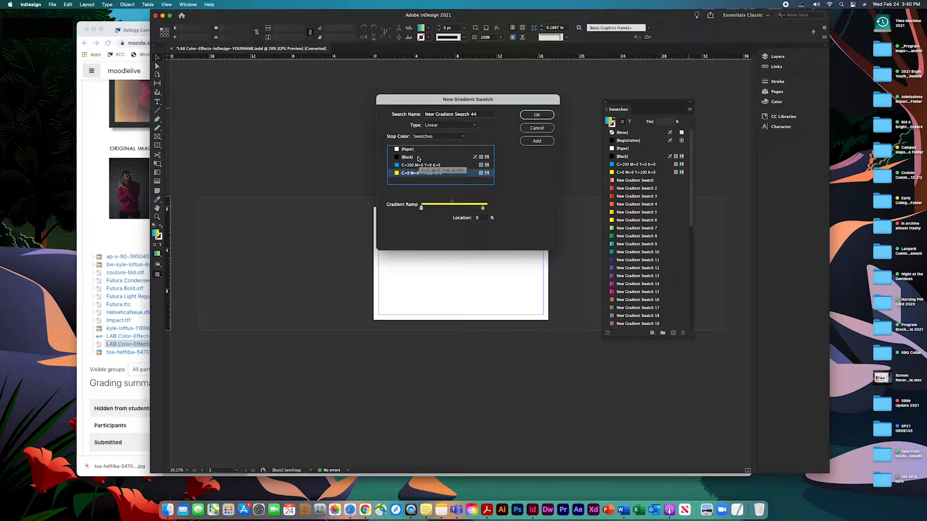
click(419, 158)
click(483, 209)
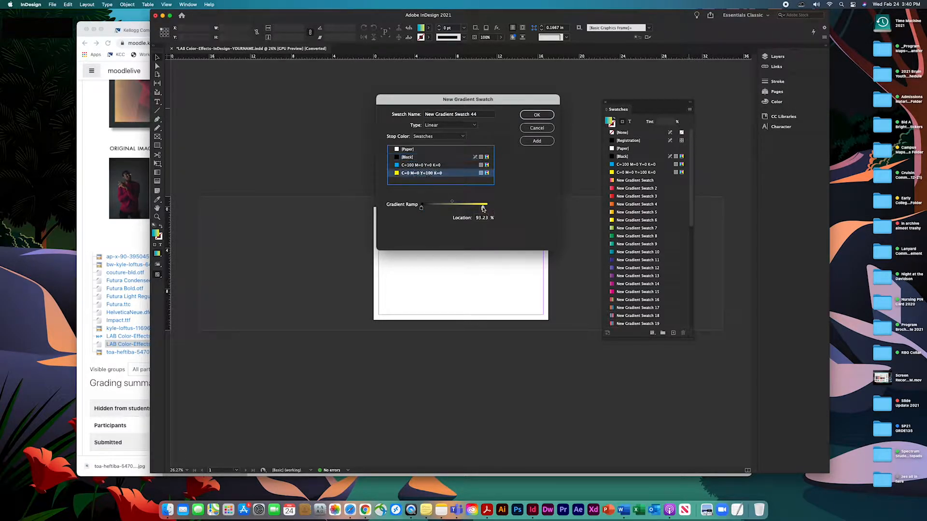
click(437, 165)
drag(452, 201, 457, 203)
Step: Add a gradient stop at about 63% with 84% magenta and another at about 22% with 0% black
click(463, 208)
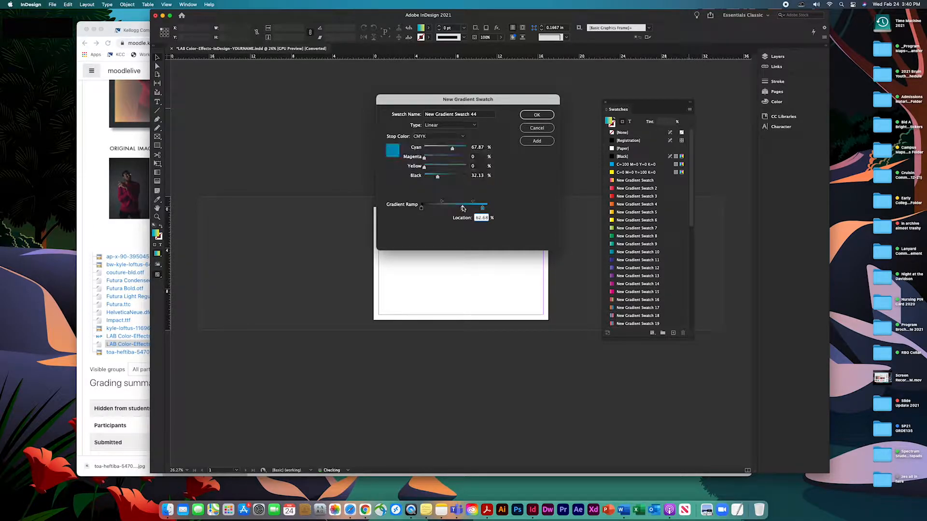
drag(424, 158, 459, 158)
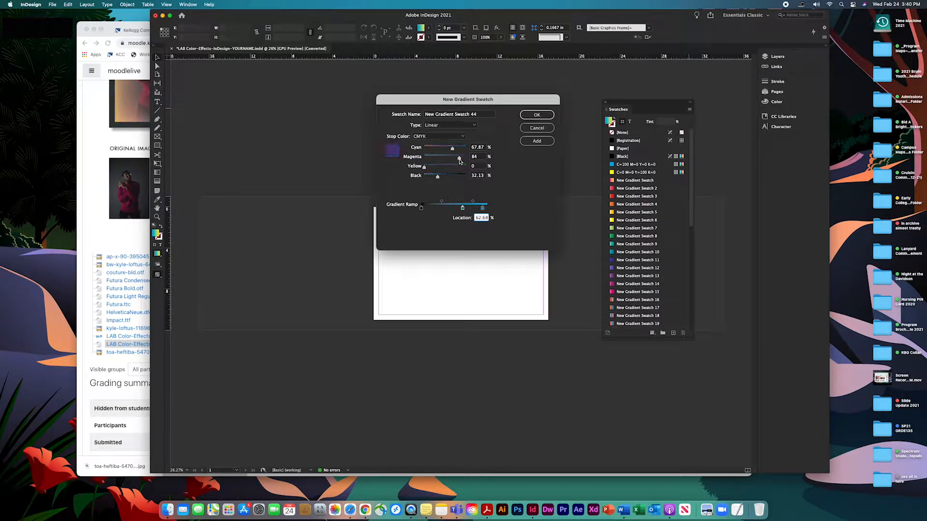
click(435, 209)
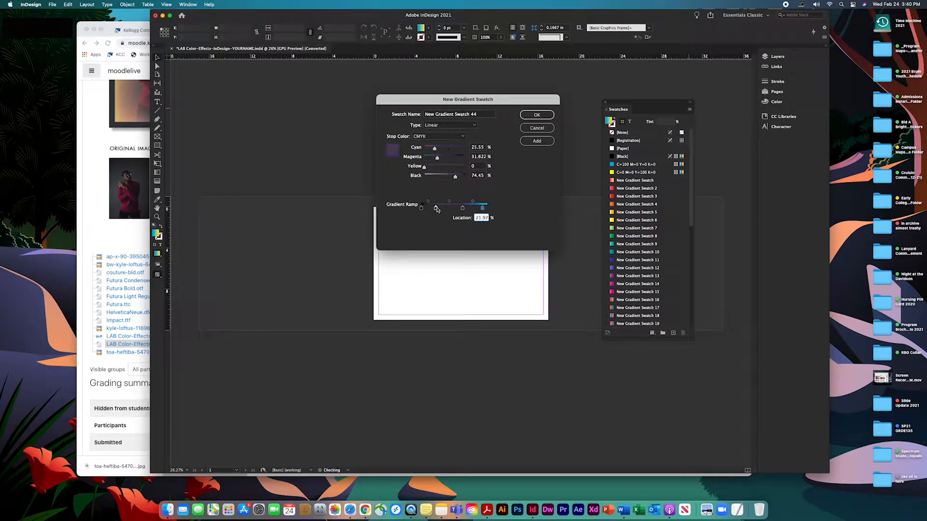
drag(454, 177, 424, 177)
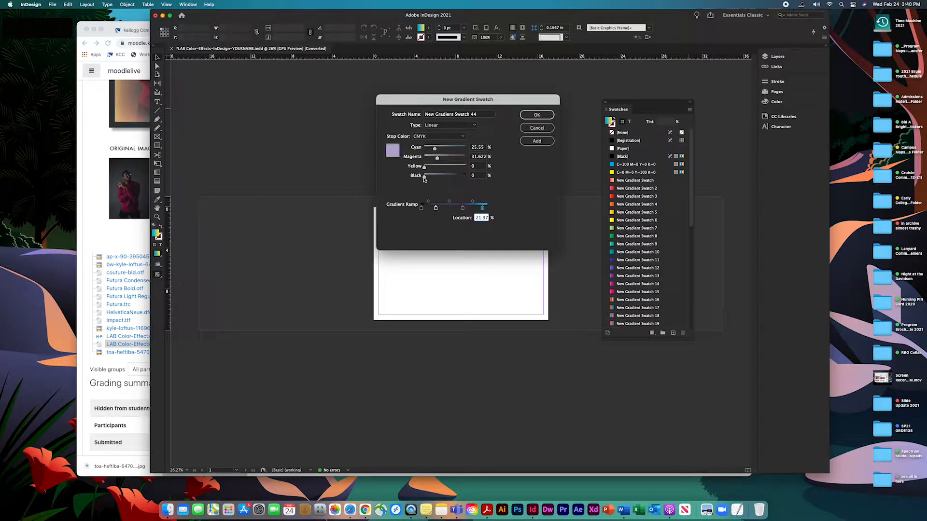
Step: Shift the purple stop toward the ramp's middle, add a stop at about 80% with its yellow raised fully, and save the gradient swatch
click(454, 209)
click(473, 209)
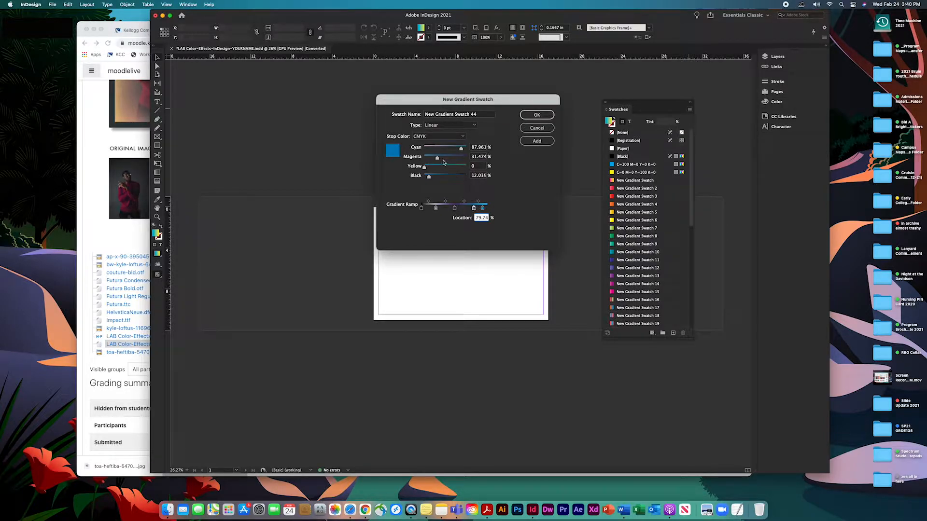
drag(424, 169, 468, 168)
drag(500, 104, 508, 122)
click(551, 135)
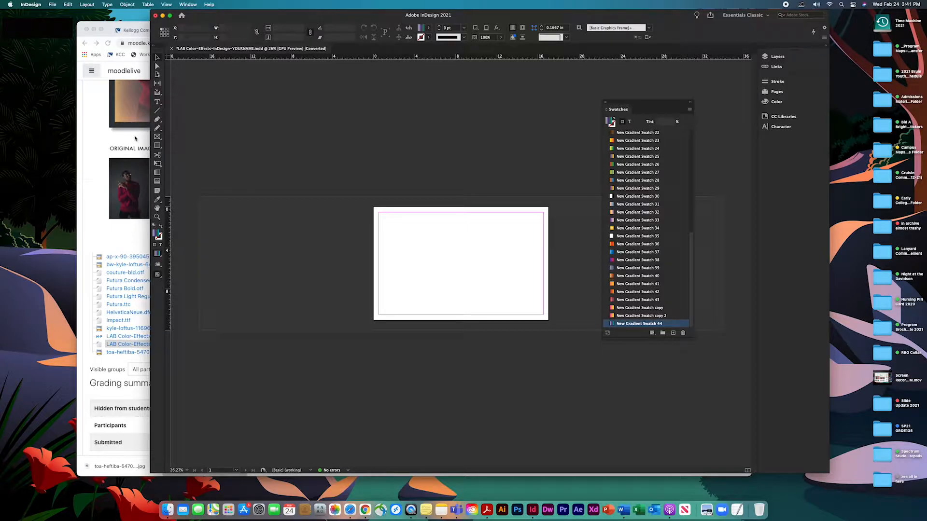
Step: Arrange the InDesign and Chrome windows so the lab page's sample posters are in view beside the document, narrowing the browser window
drag(200, 17, 283, 15)
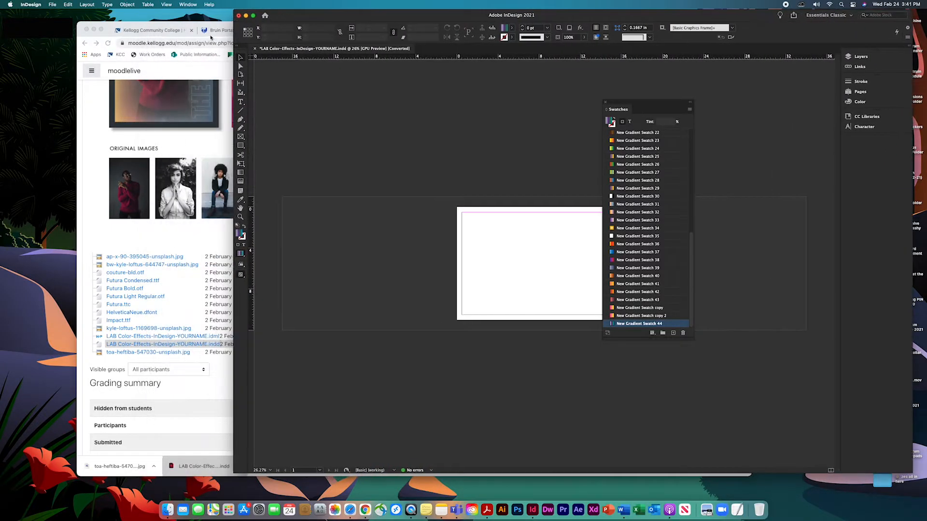
click(211, 27)
scroll(360, 182, up, 10)
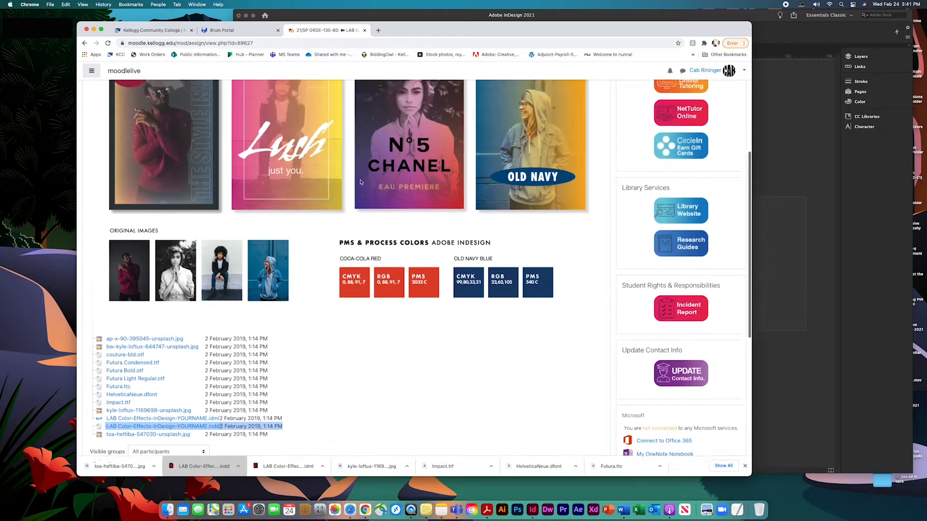
scroll(360, 182, down, 3)
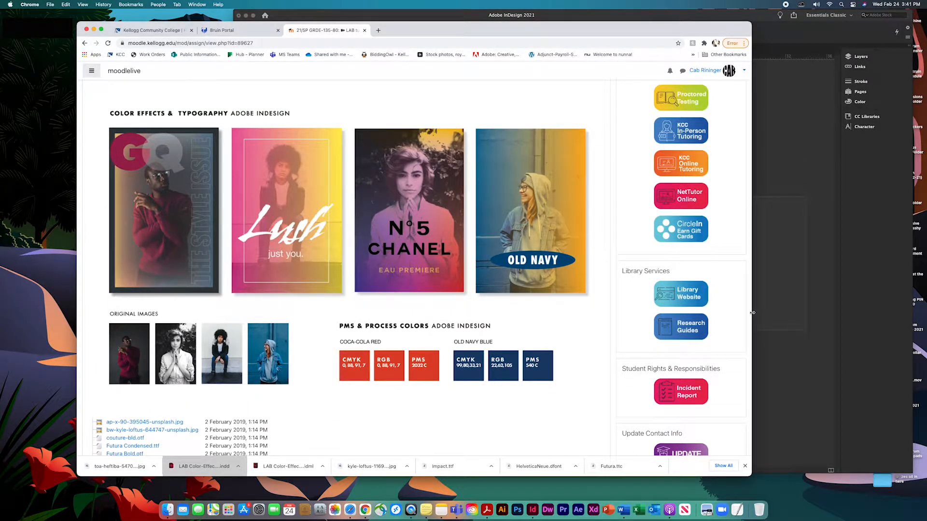
drag(740, 311, 644, 304)
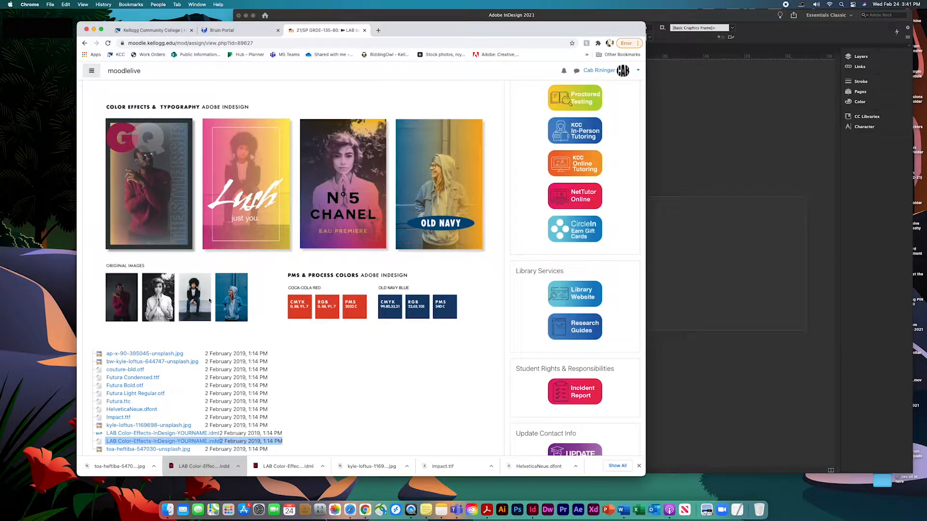
Step: Return to InDesign, magnify the blank page to 75%, and dock the Swatches panel back with the collapsed panels
click(674, 256)
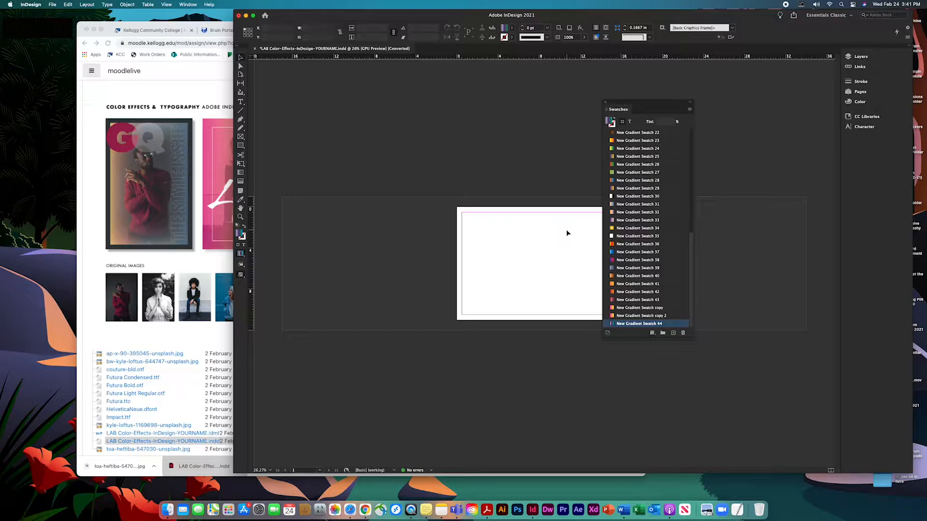
super+click(534, 236)
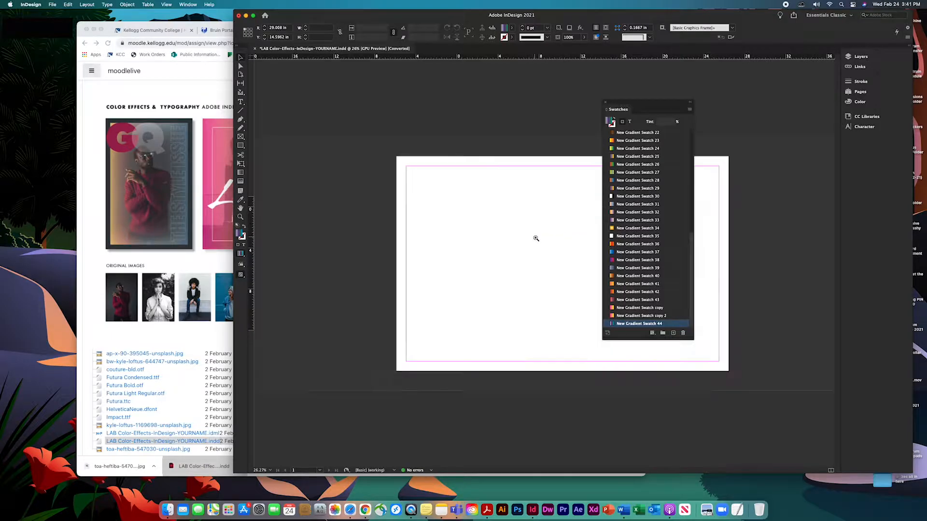
super+click(537, 250)
drag(526, 243, 489, 232)
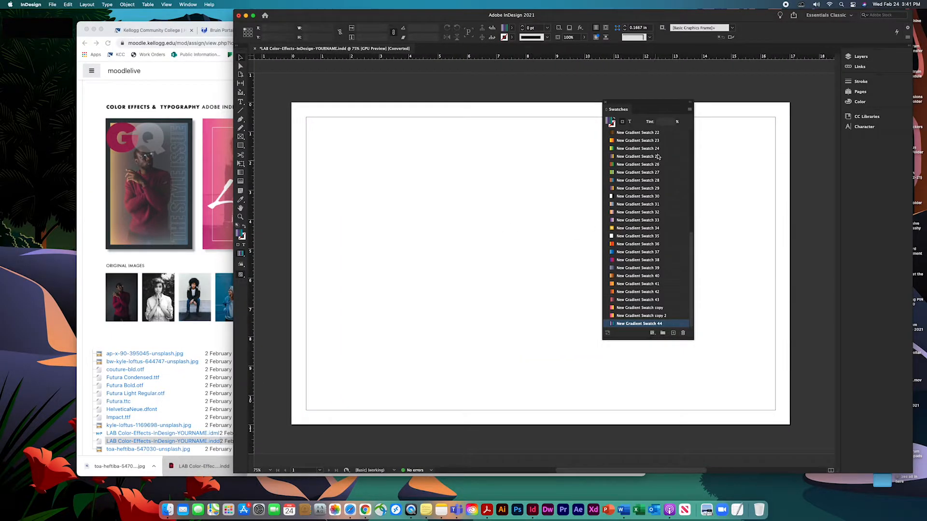
drag(628, 105, 856, 116)
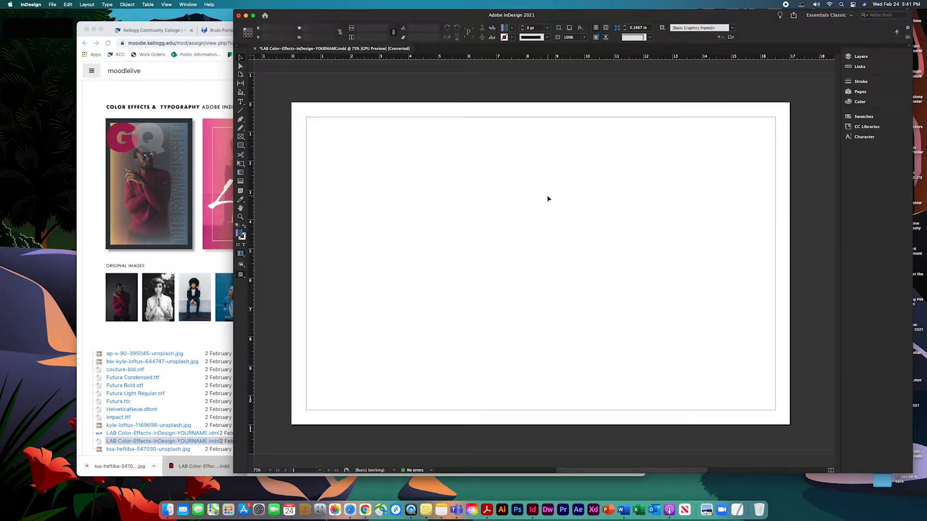
Step: Open the Place dialog on the Downloads folder, enlarge and reposition it, and show the files as icons
key(super+d)
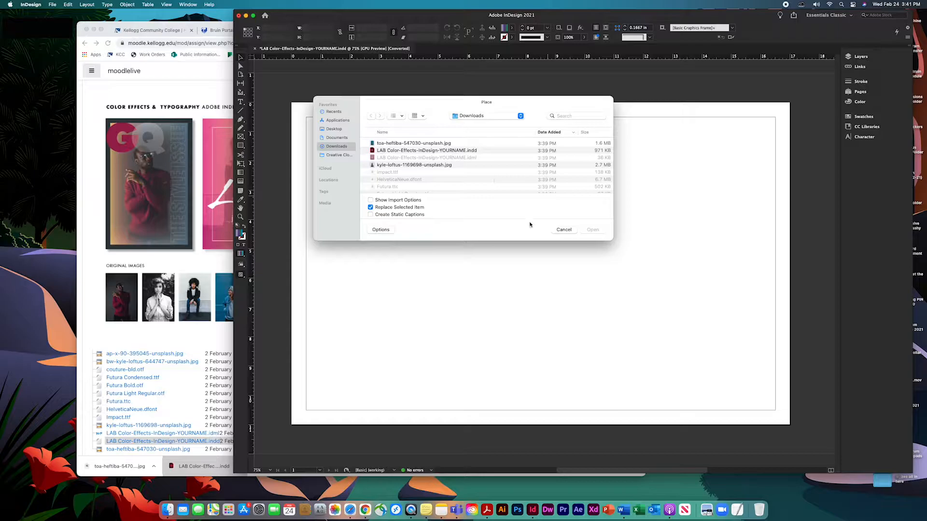
drag(612, 239, 662, 377)
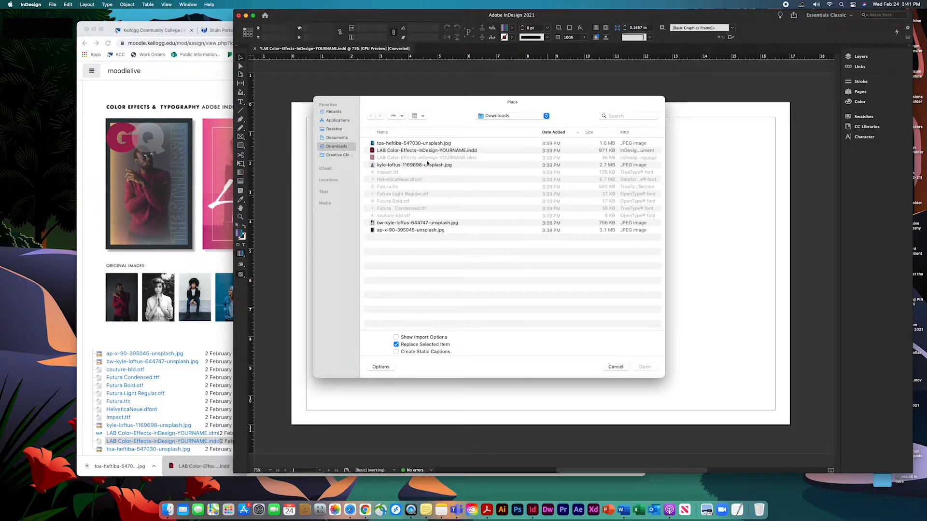
click(418, 116)
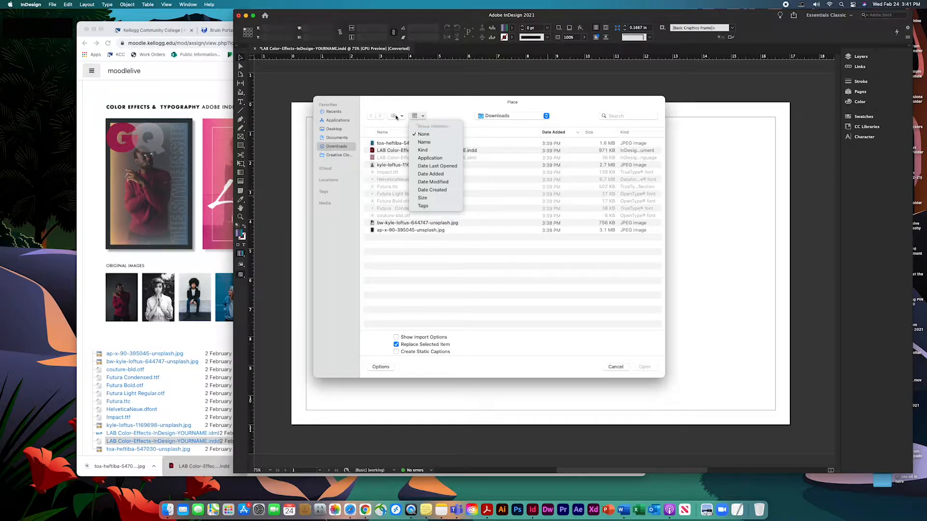
click(396, 117)
click(400, 117)
click(400, 148)
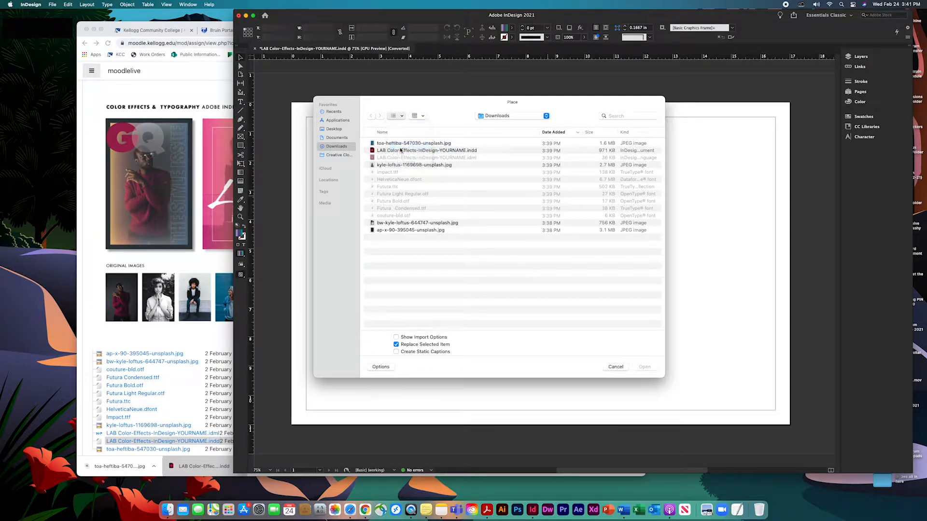
click(402, 117)
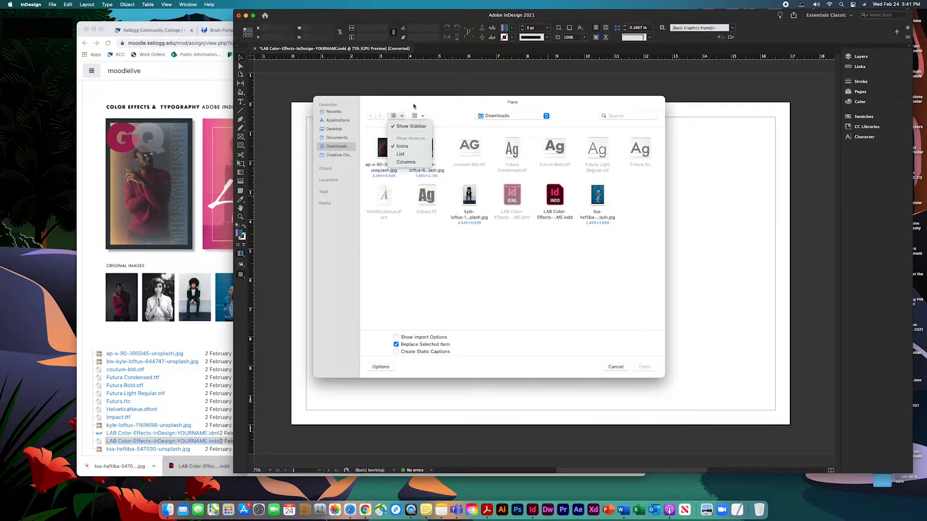
click(414, 105)
drag(407, 100, 405, 79)
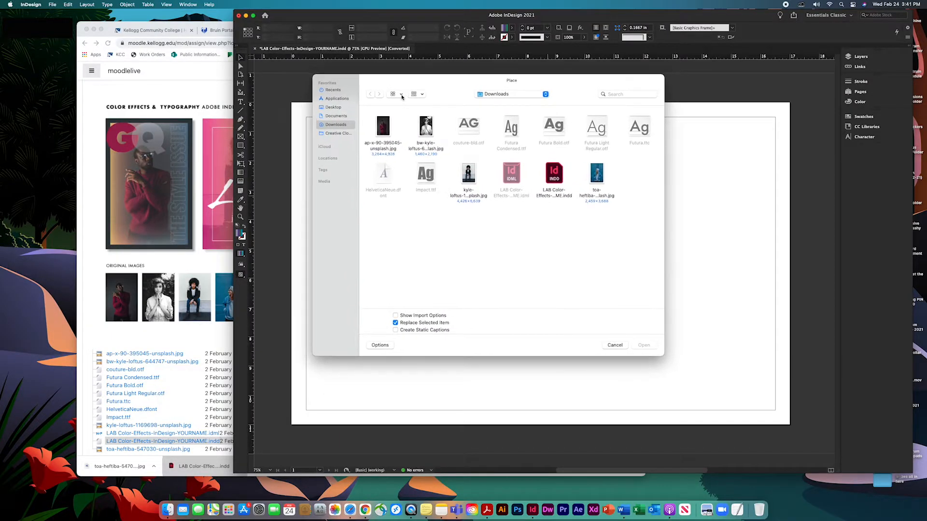
Step: Switch the Place dialog's file display to a list and back to icons
click(401, 95)
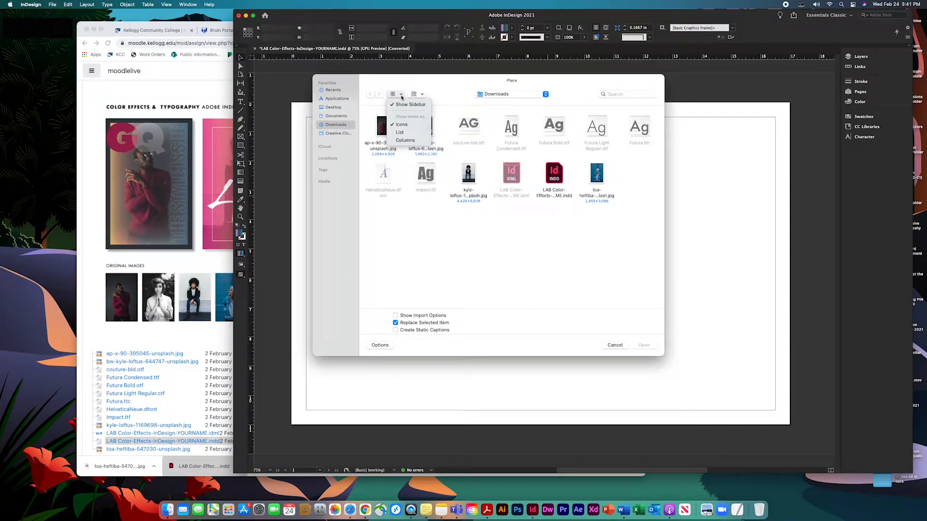
click(410, 83)
click(401, 95)
click(399, 132)
click(402, 95)
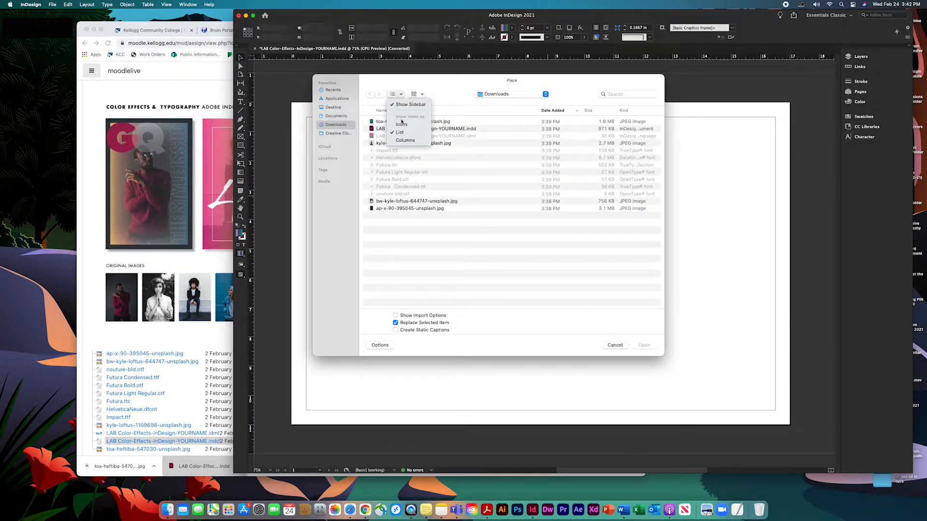
click(401, 124)
click(401, 95)
click(400, 94)
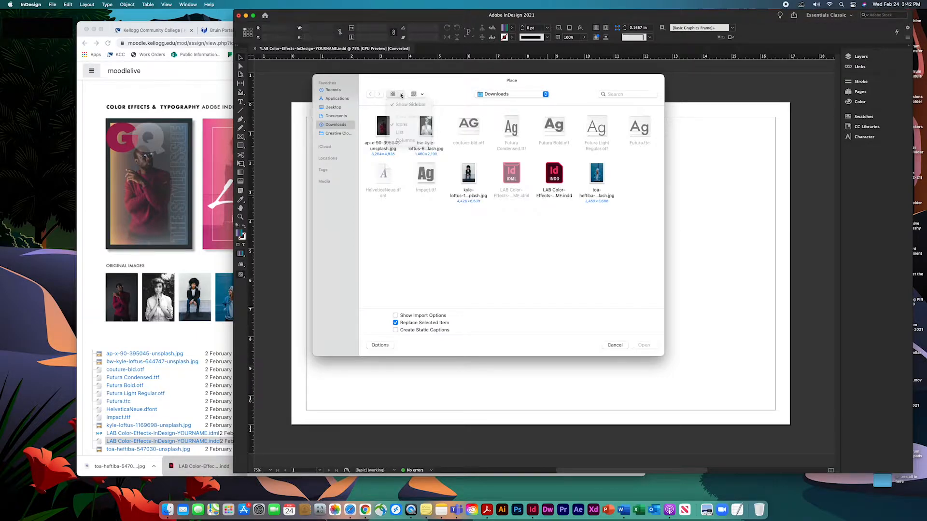
Step: Place ap-x-90-395045-unsplash.jpg at the page's upper-left margin corner, about 4.08 by 6.16 in
click(383, 127)
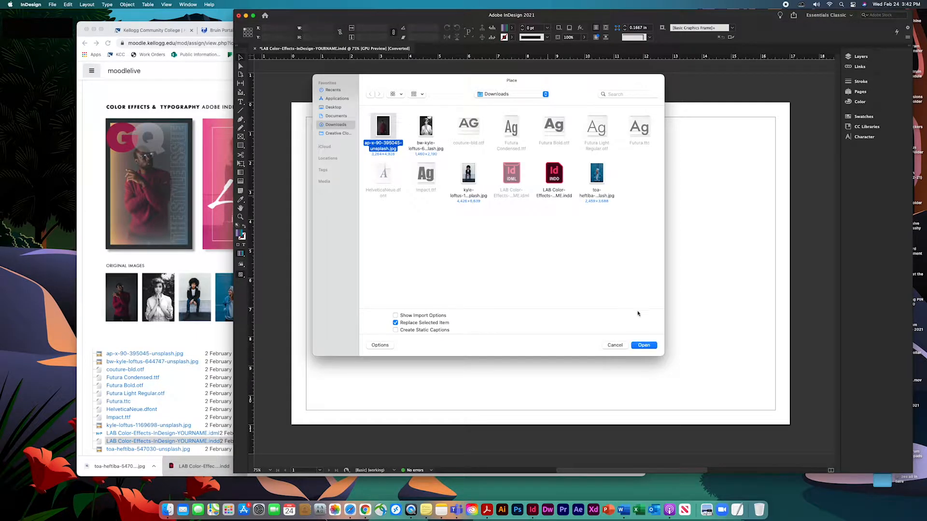
click(644, 345)
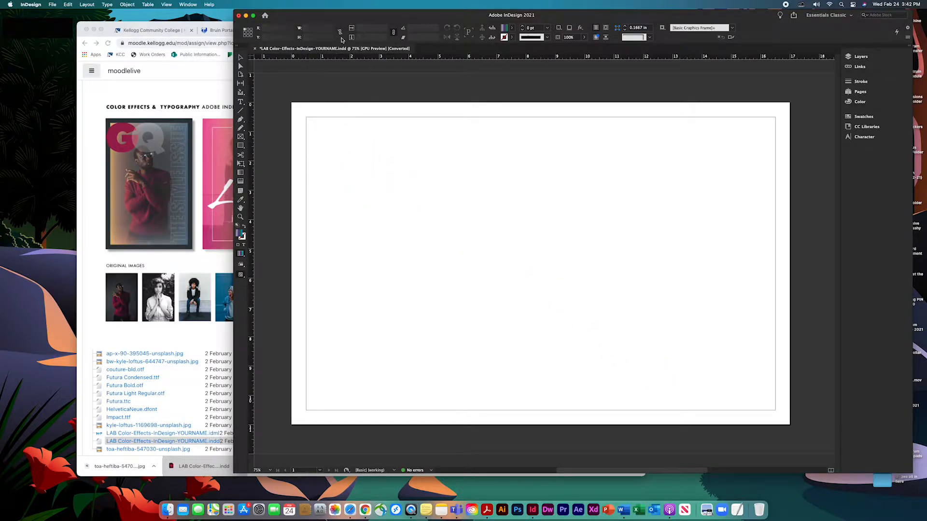
mouse_move(336, 18)
mouse_down()
mouse_move(637, 163)
mouse_move(620, 221)
mouse_move(527, 184)
mouse_move(328, 7)
mouse_move(321, 14)
mouse_up()
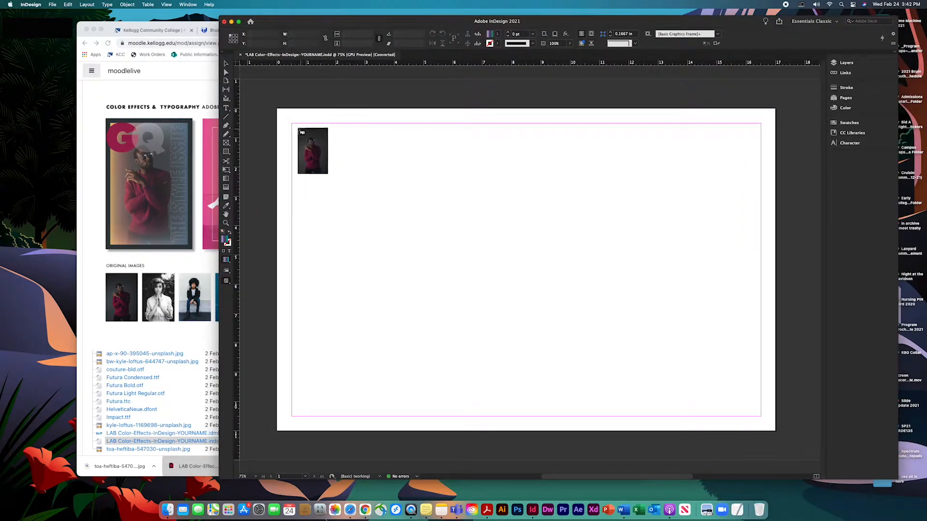
drag(292, 124, 456, 316)
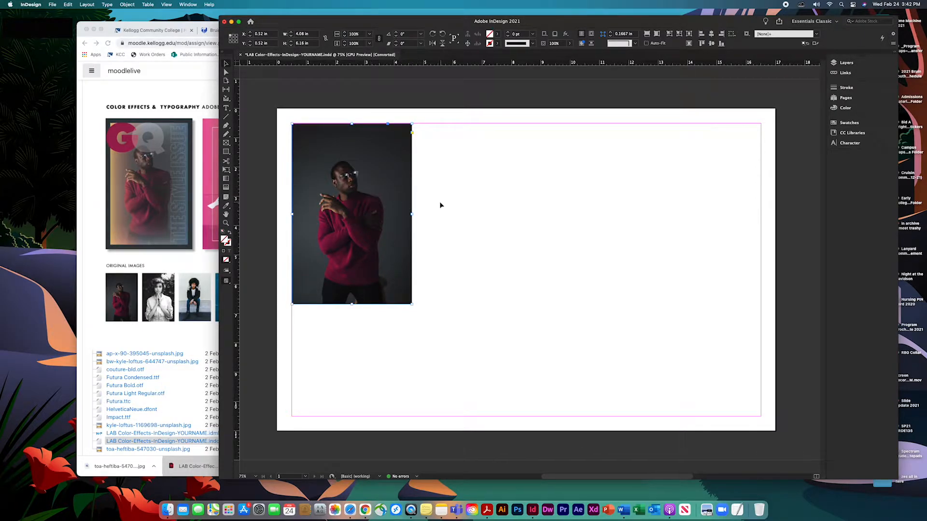
Step: Shift the photo inside its frame, refill the frame proportionally, and view the Fitting options without applying one
drag(386, 208, 334, 216)
click(646, 33)
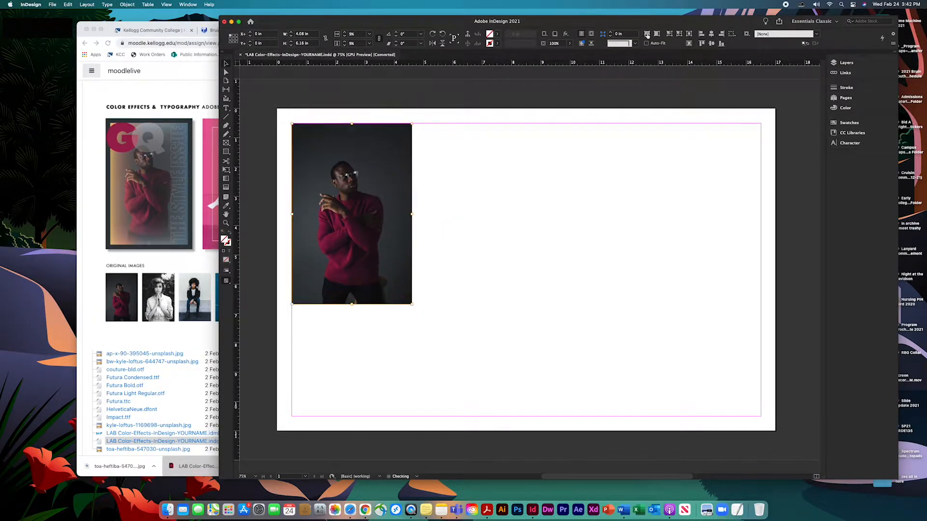
right_click(395, 207)
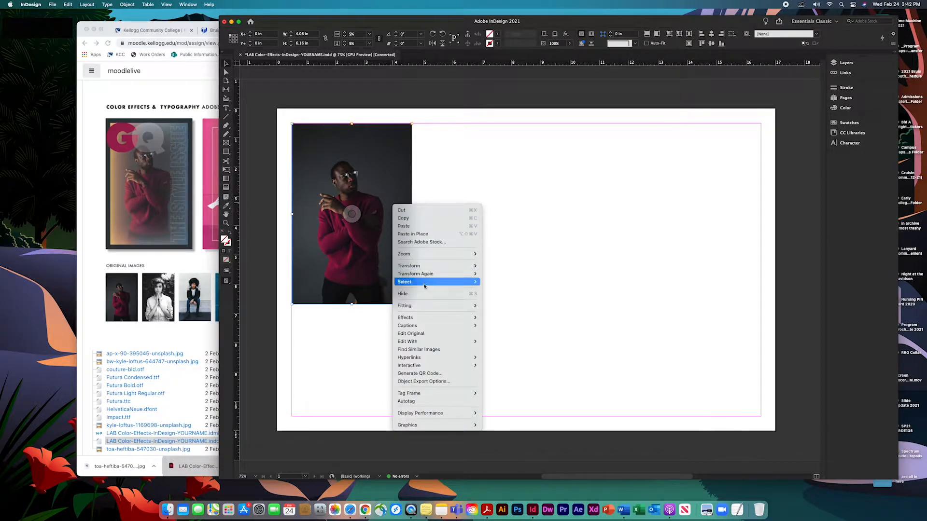
mouse_move(425, 305)
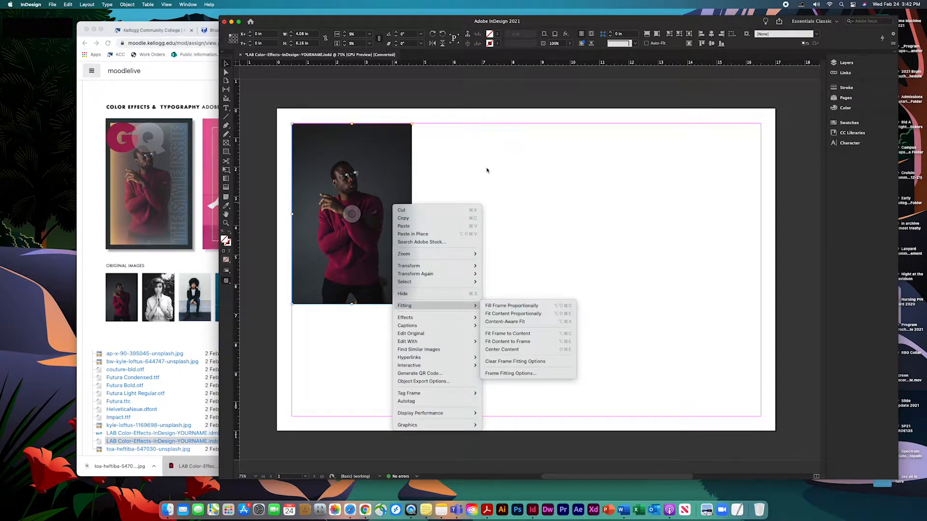
click(451, 152)
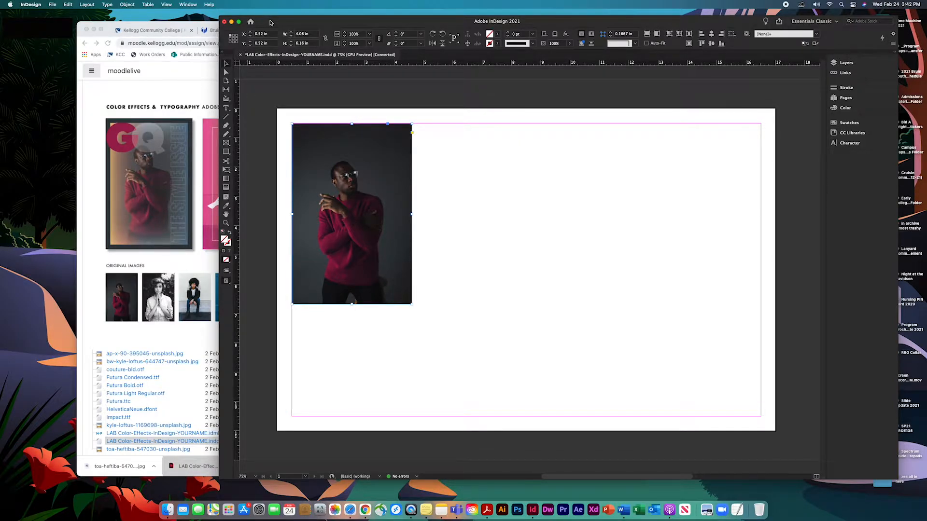
Step: Consult the sample posters, widen the Swatches panel, and fill the photo's frame with New Gradient Swatch 17
drag(268, 22, 319, 23)
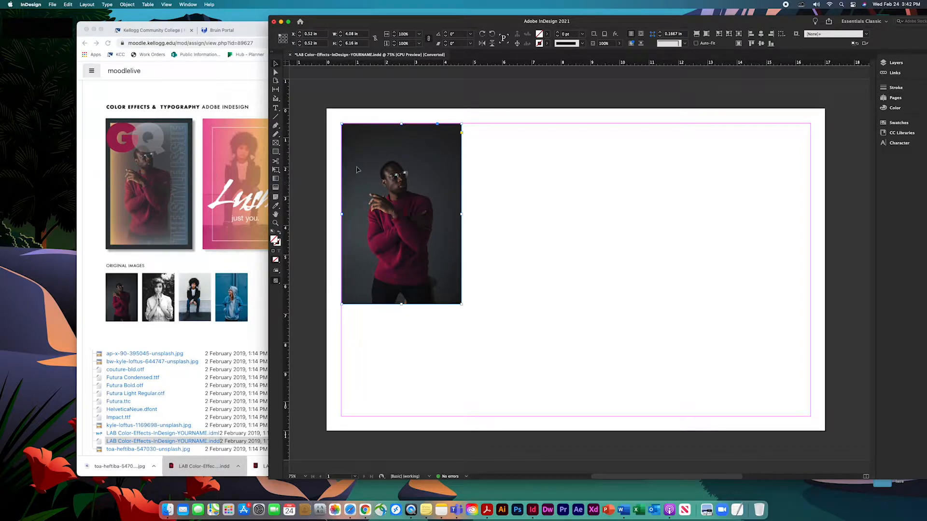
drag(583, 23, 528, 23)
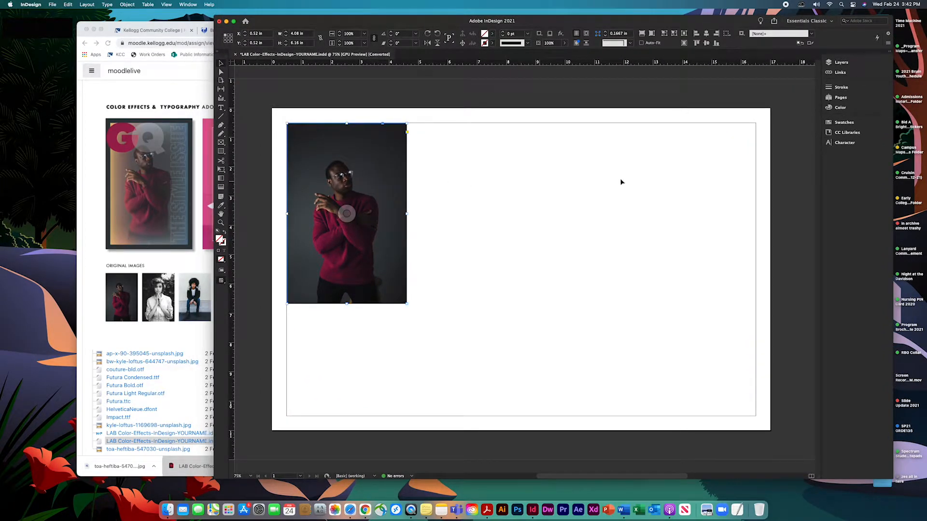
click(844, 123)
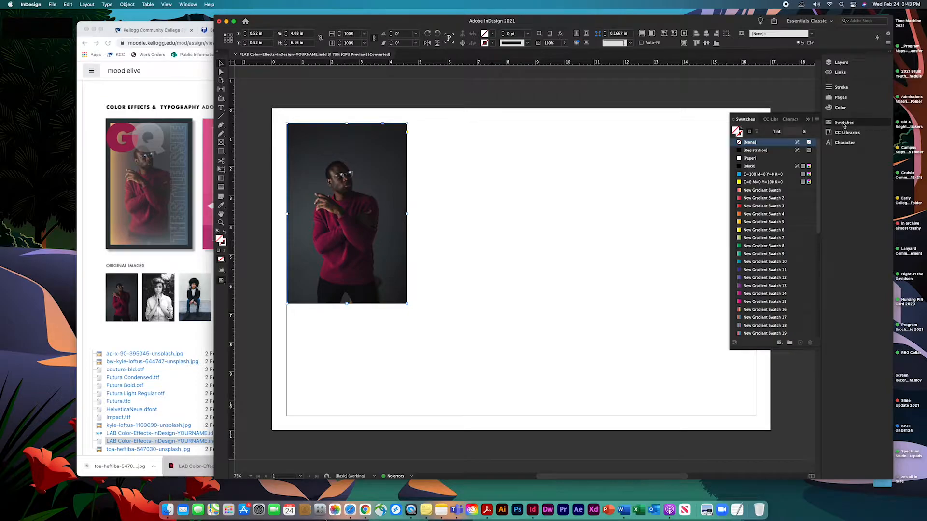
drag(728, 244, 665, 244)
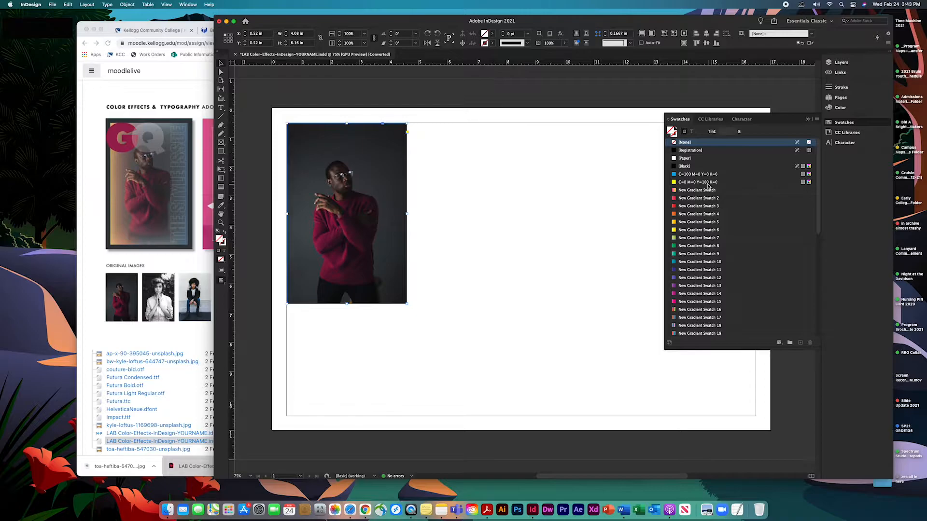
scroll(725, 291, down, 3)
scroll(702, 311, down, 6)
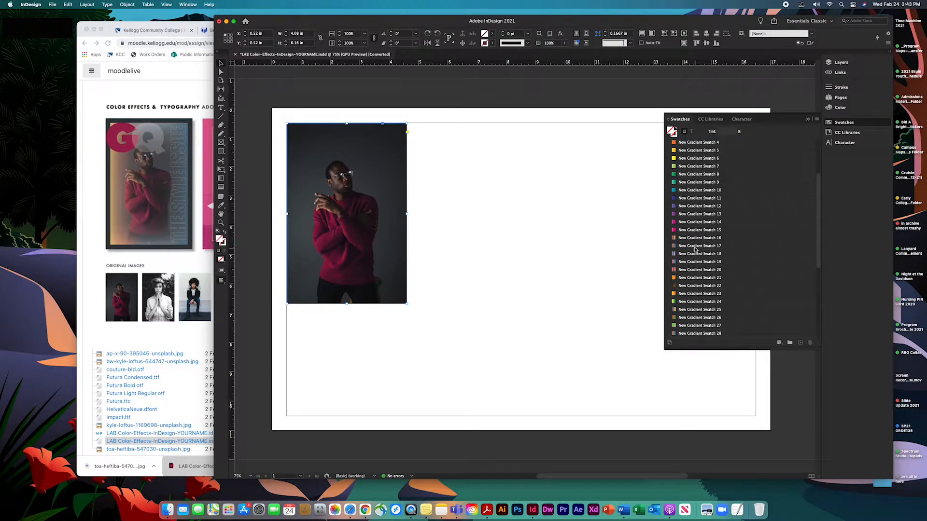
click(695, 246)
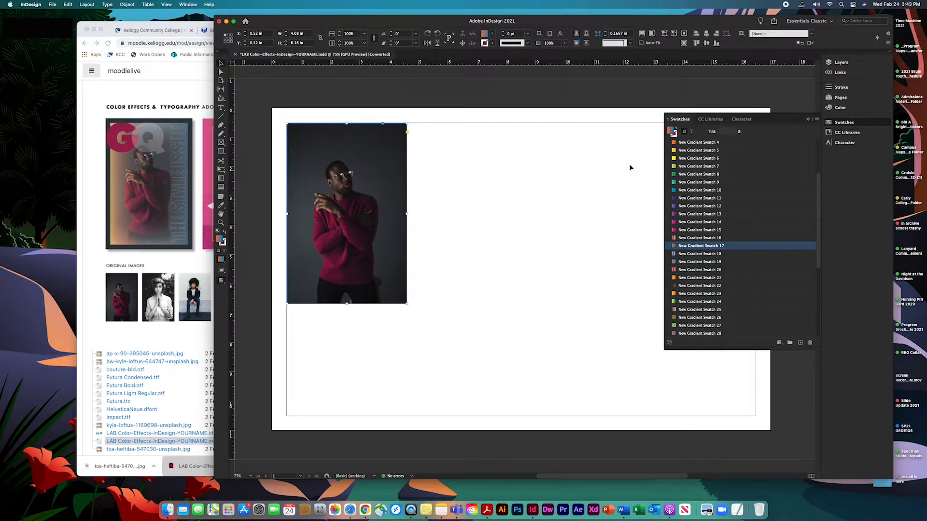
click(644, 140)
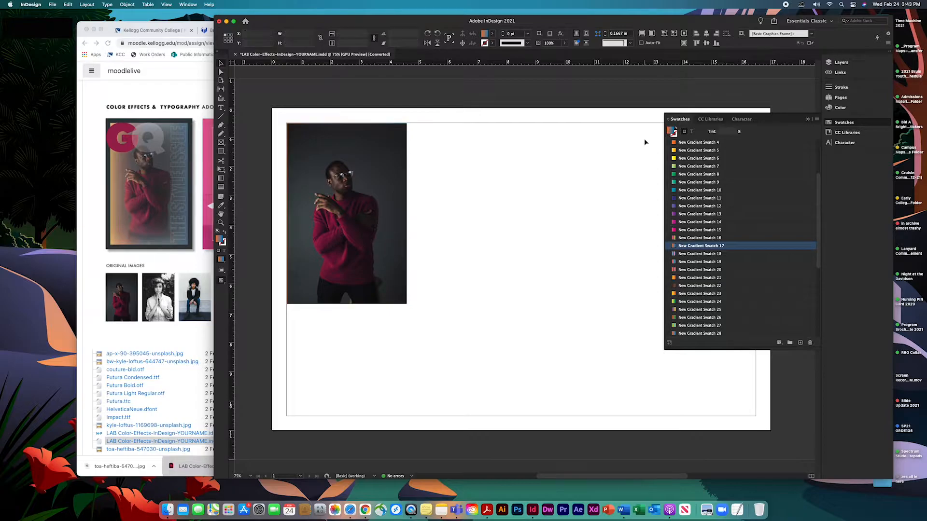
Step: Reselect the photo frame to check its fill swatch, deselect it, and collapse the Swatches panel
click(388, 176)
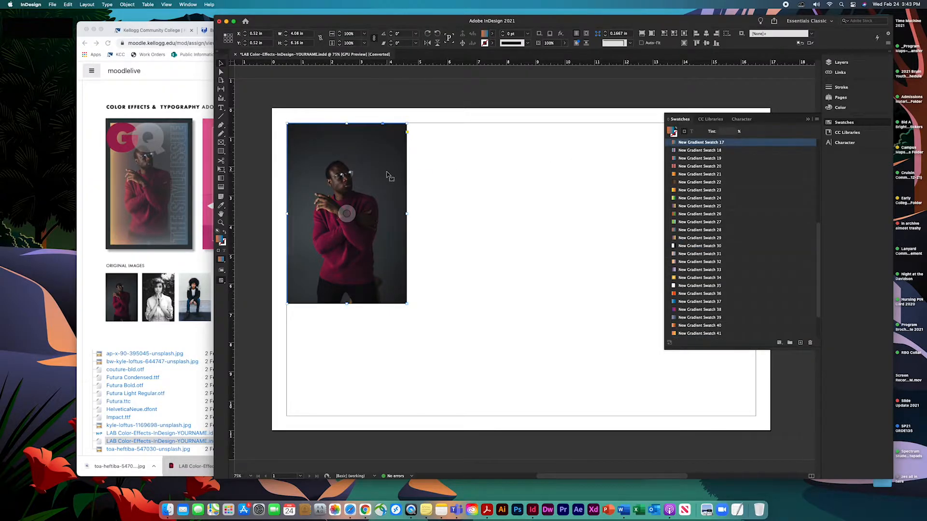
key(super+shift+a)
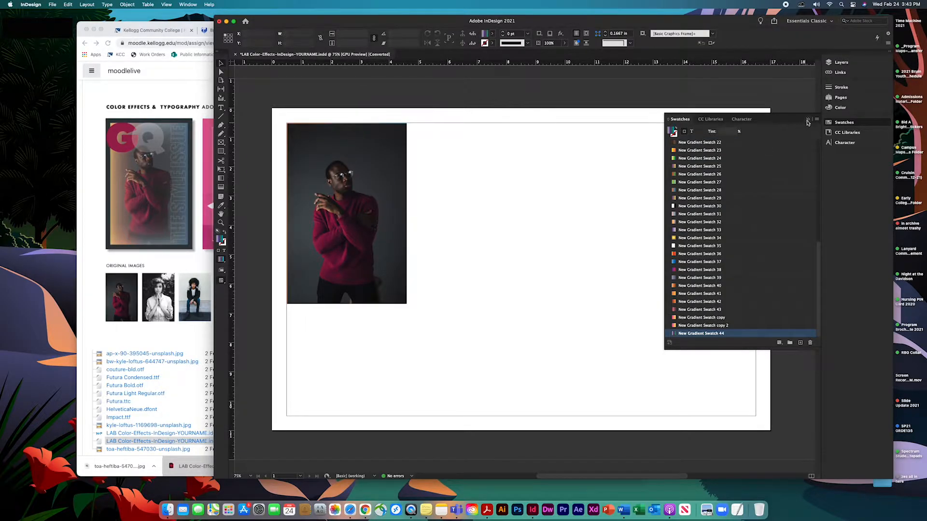
click(808, 119)
Step: Try adjusting the opacity of the whole photo frame
click(383, 162)
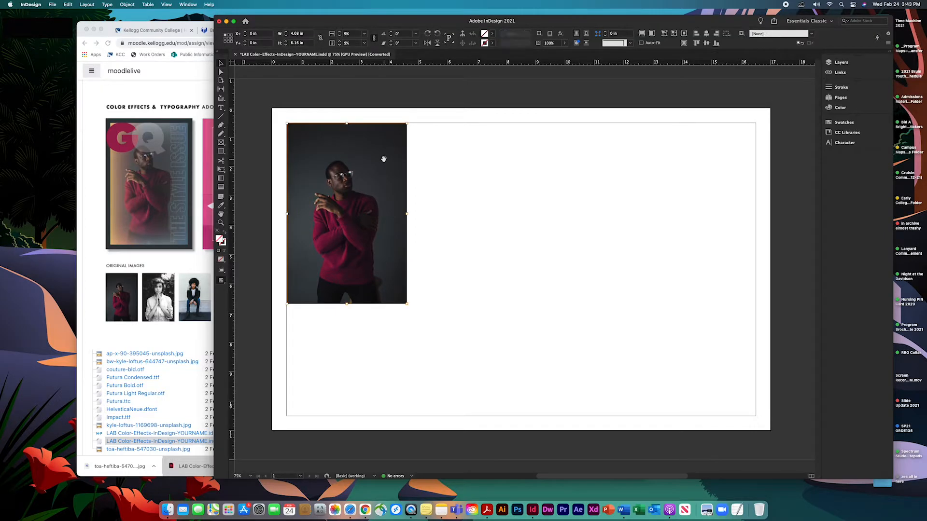
click(359, 162)
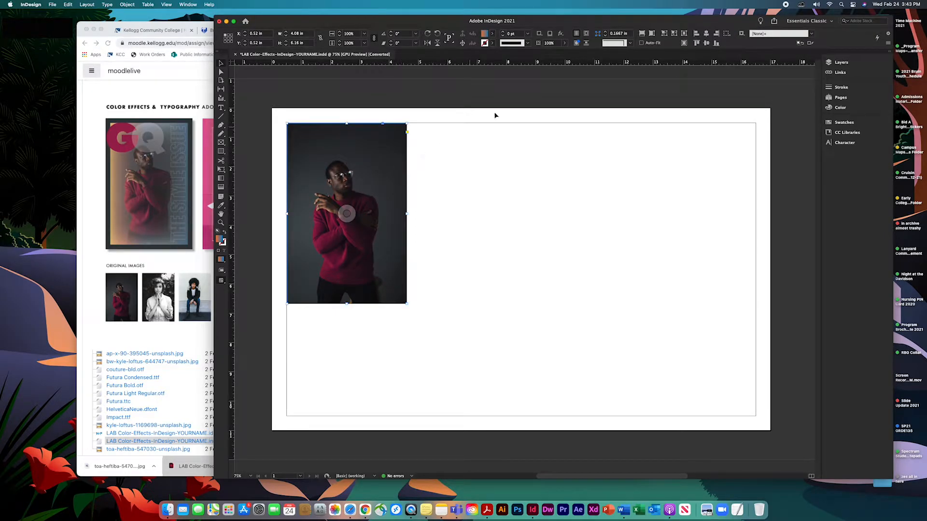
click(566, 44)
drag(565, 53, 584, 58)
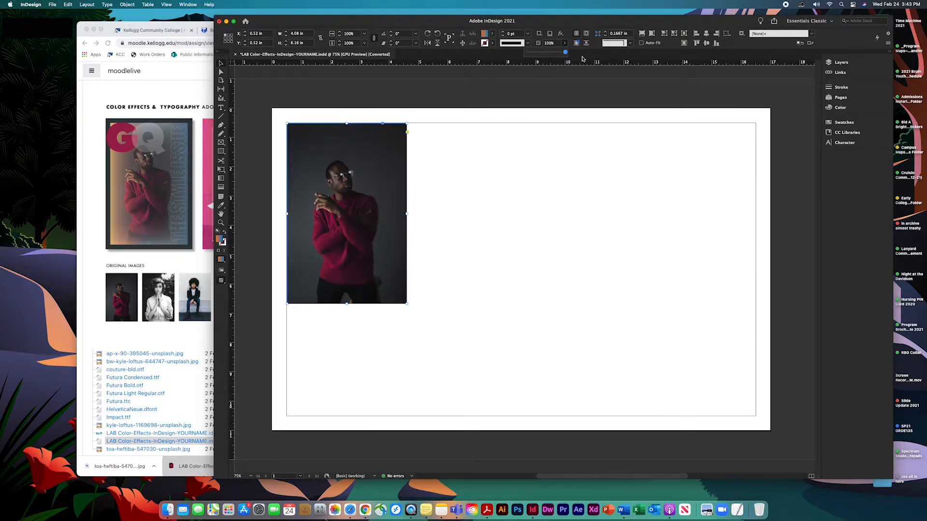
Step: Offset the photo within its frame to expose the gradient behind it, and refill the frame proportionally
double_click(386, 161)
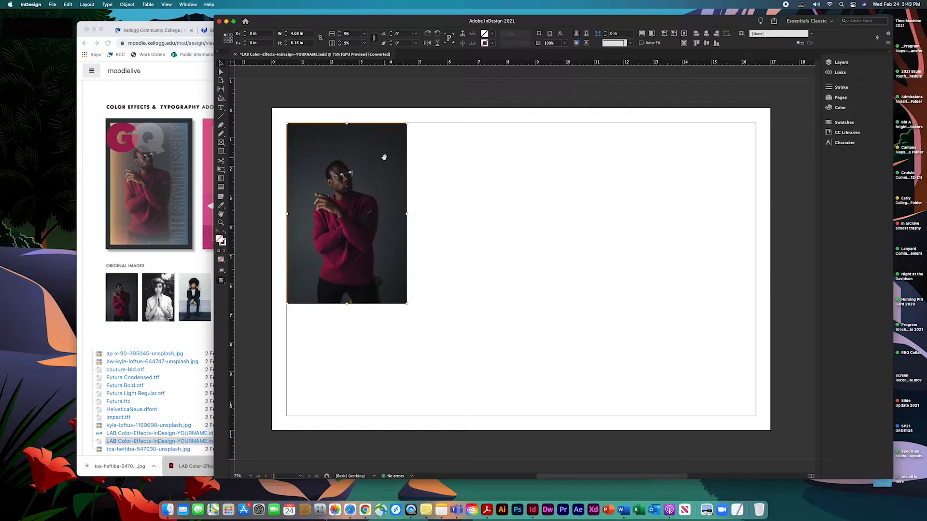
drag(347, 214, 377, 191)
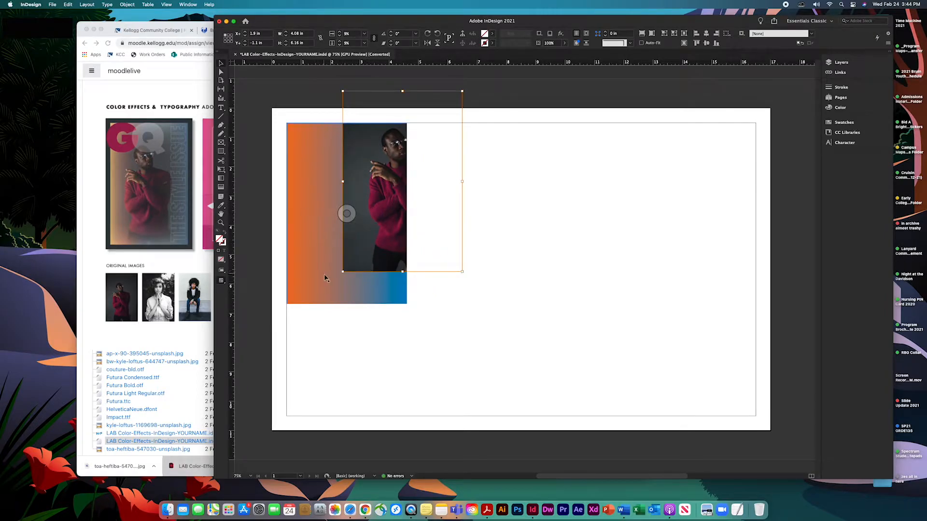
click(641, 34)
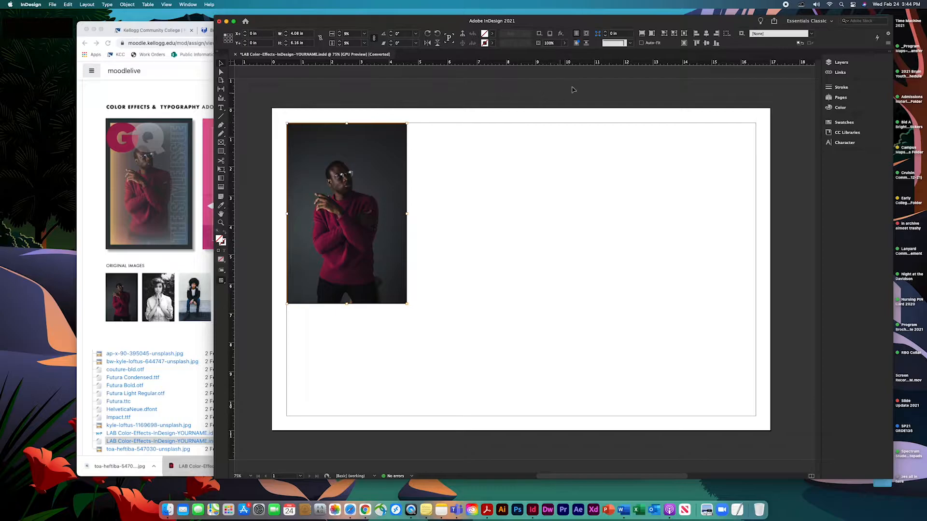
Step: Lower the opacity of the photo inside the frame to 53%, and deselect it
click(565, 43)
mouse_move(566, 53)
mouse_down()
mouse_move(538, 54)
mouse_move(548, 55)
mouse_up()
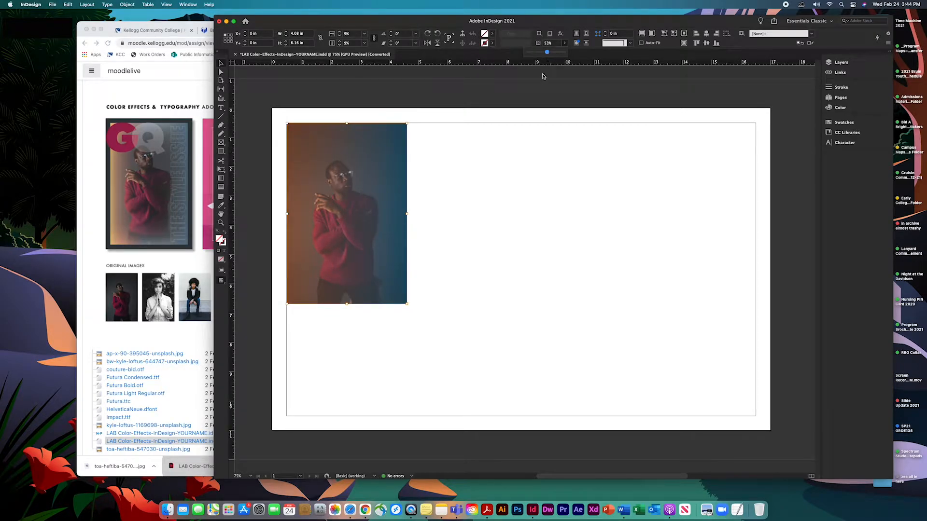
click(347, 209)
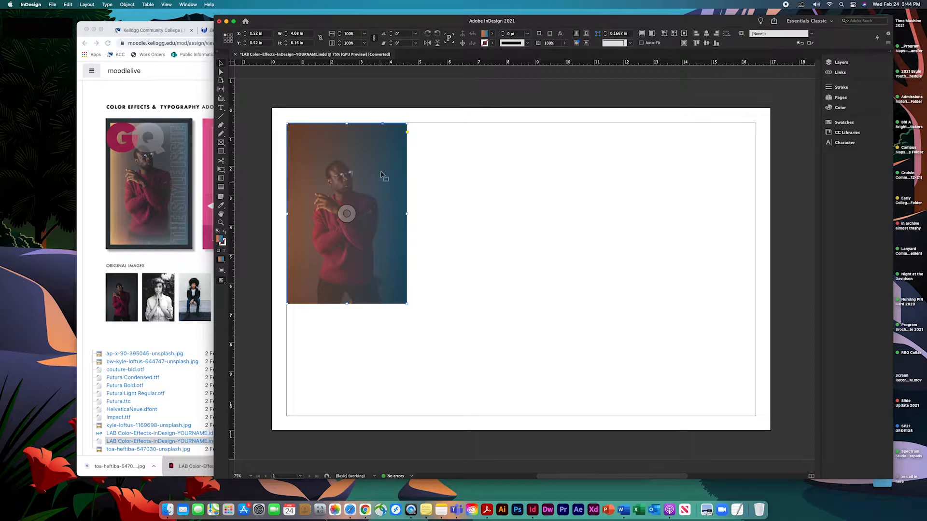
click(439, 217)
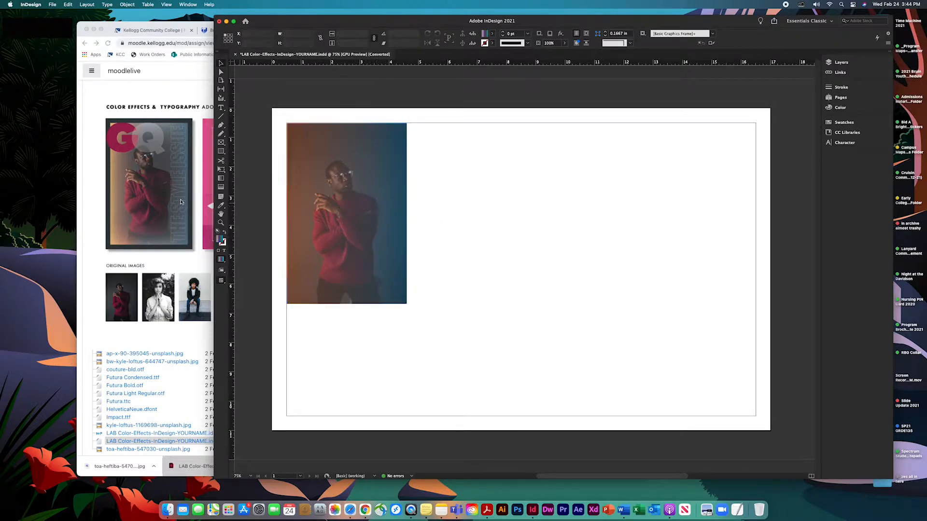
Step: Select the photo frame and give it a 3 pt stroke in the [Black] swatch
click(320, 166)
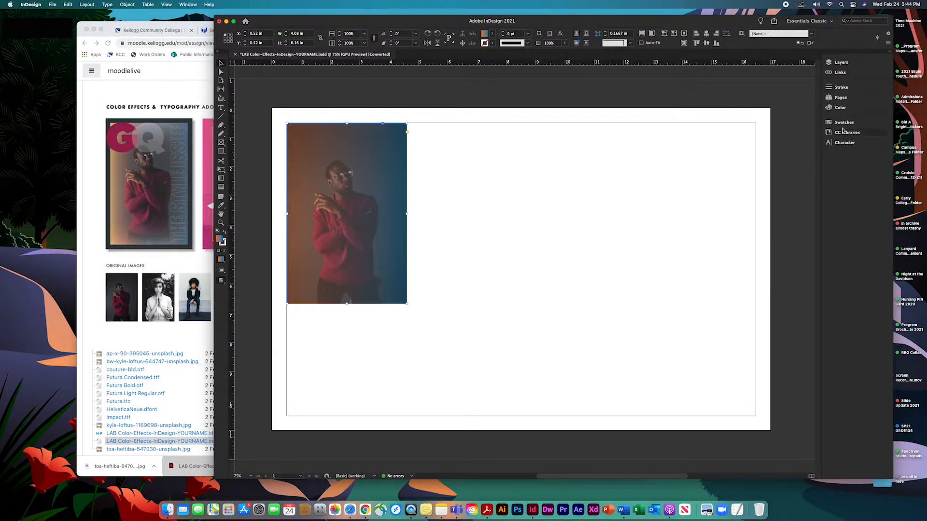
click(840, 87)
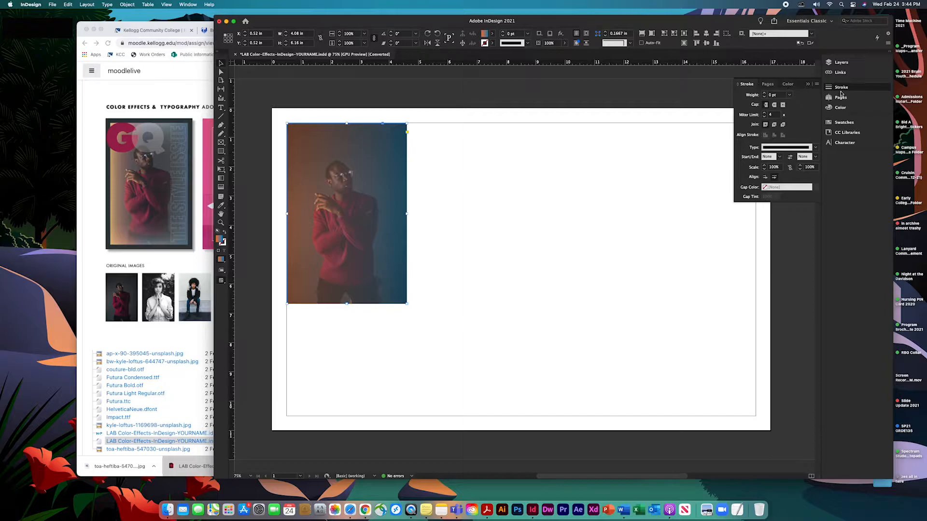
click(764, 93)
click(764, 93)
click(763, 93)
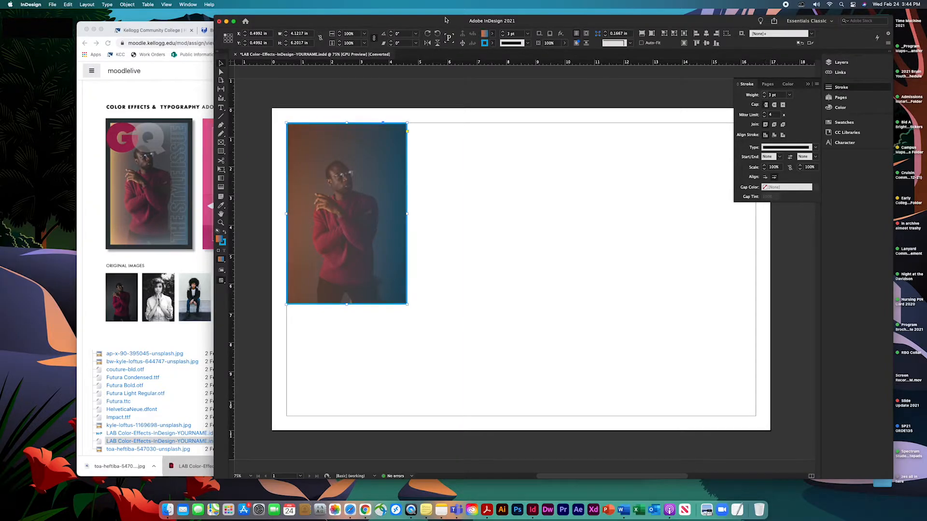
click(492, 44)
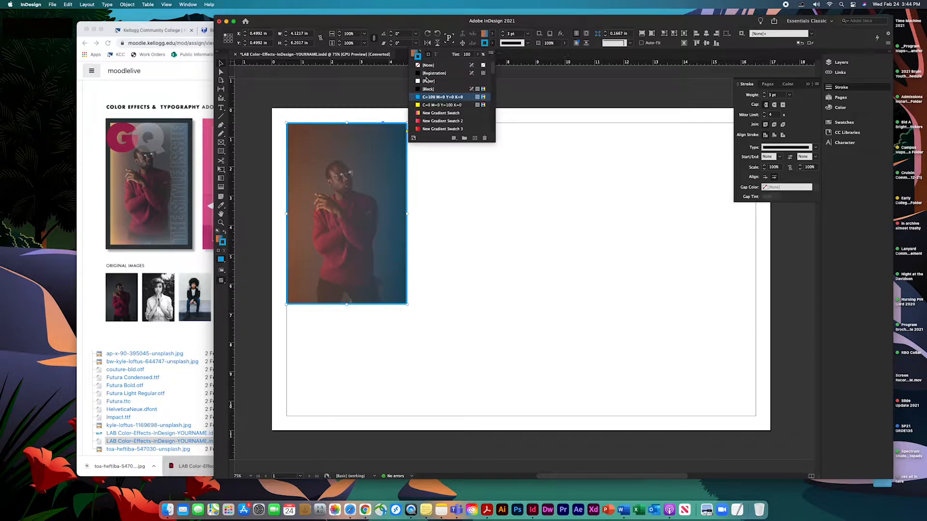
click(428, 90)
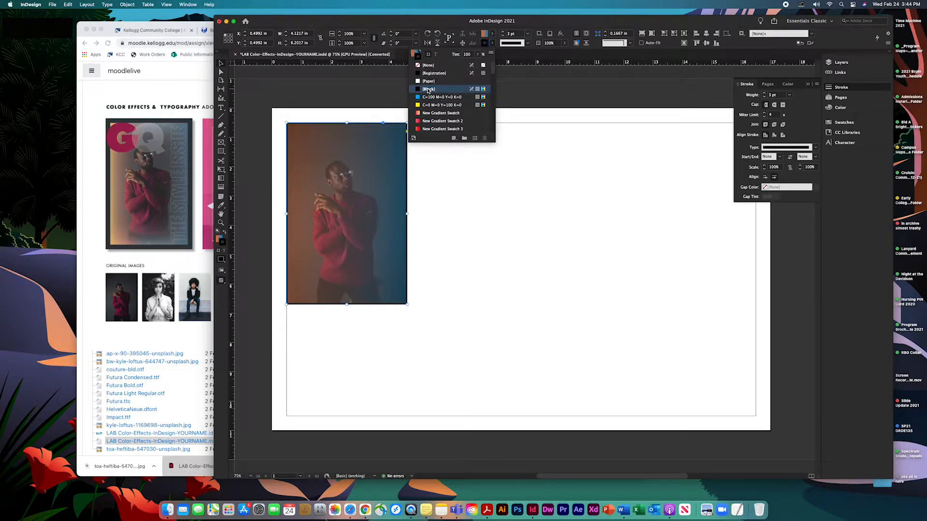
Step: Thicken the photo frame's black stroke to 13 pt
click(765, 93)
click(764, 93)
click(765, 93)
click(764, 93)
click(764, 93)
click(764, 93)
click(764, 93)
click(765, 93)
click(765, 93)
click(764, 93)
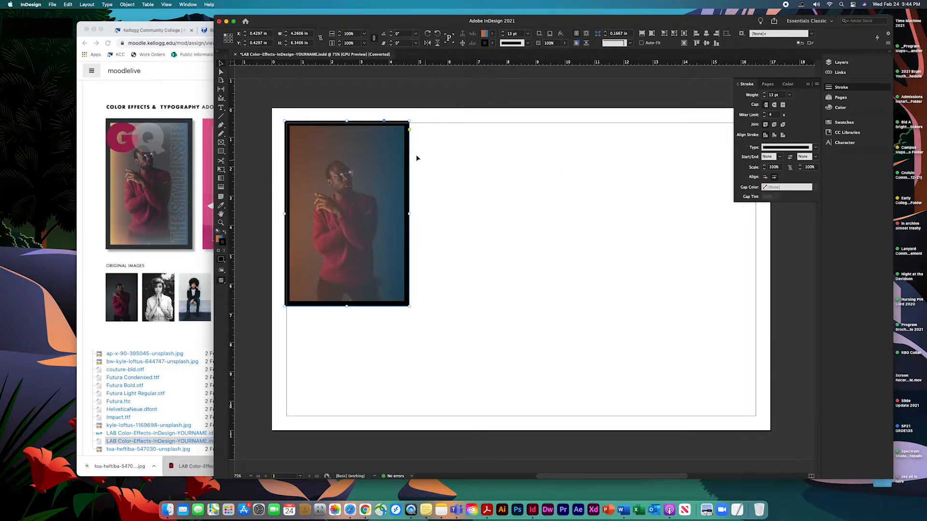
Step: Move the photo frame so its outer border meets the page's upper-left margins, deselect it, and collapse the stroke settings
drag(398, 157, 403, 161)
click(416, 169)
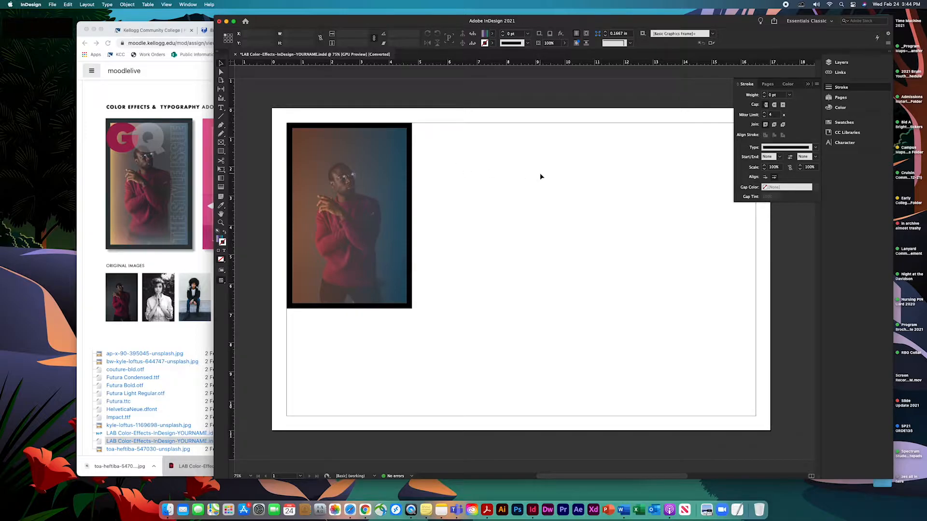
click(808, 86)
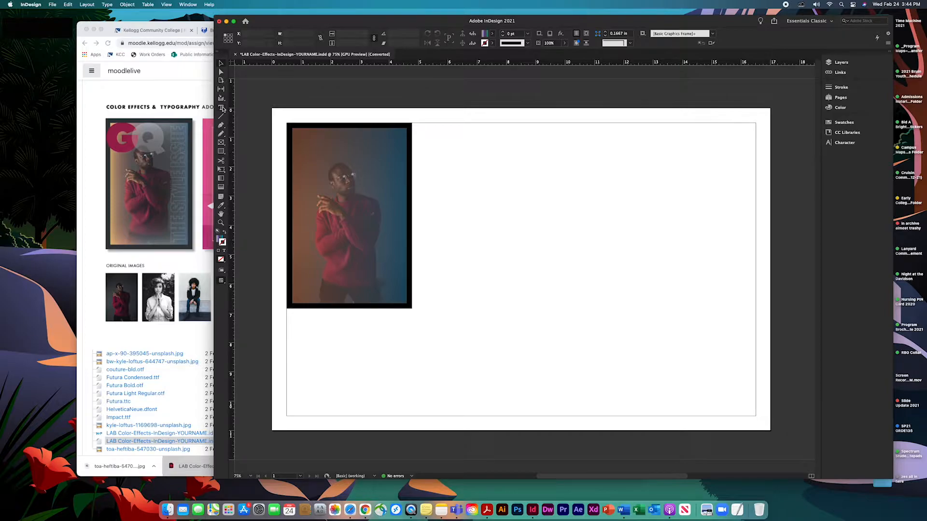
Step: Draw a text frame about 8.77 × 7.38 in beside the poster and enter GQ in it
click(222, 108)
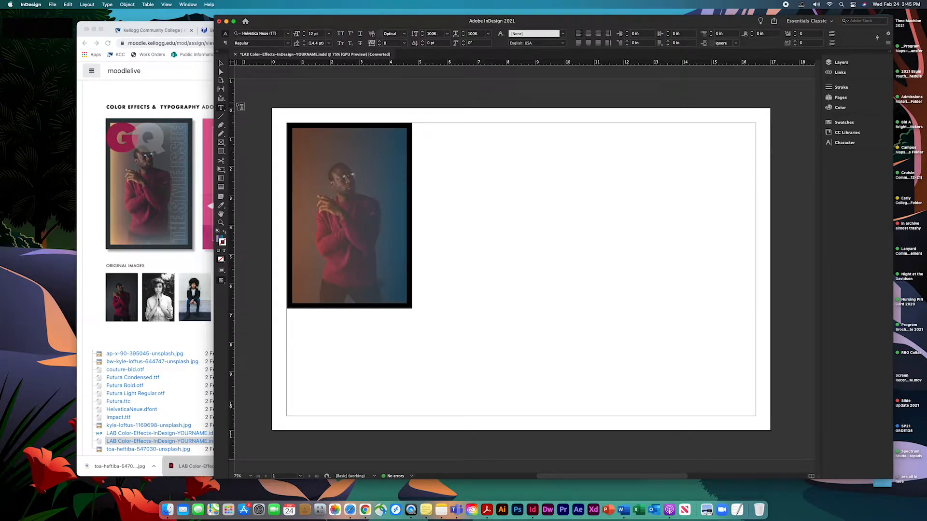
drag(429, 123, 684, 341)
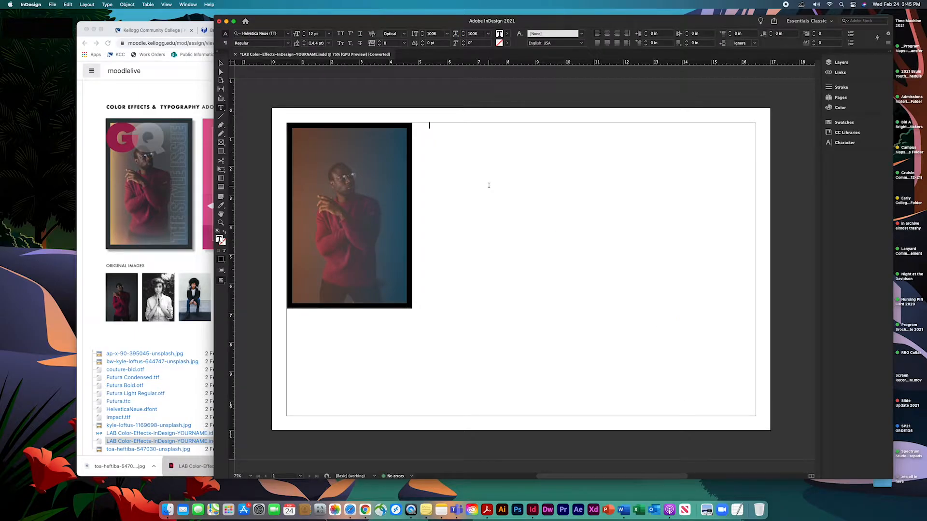
text(GQ)
Step: Select all of the GQ text and enlarge it to 144 pt
key(super+a)
click(329, 34)
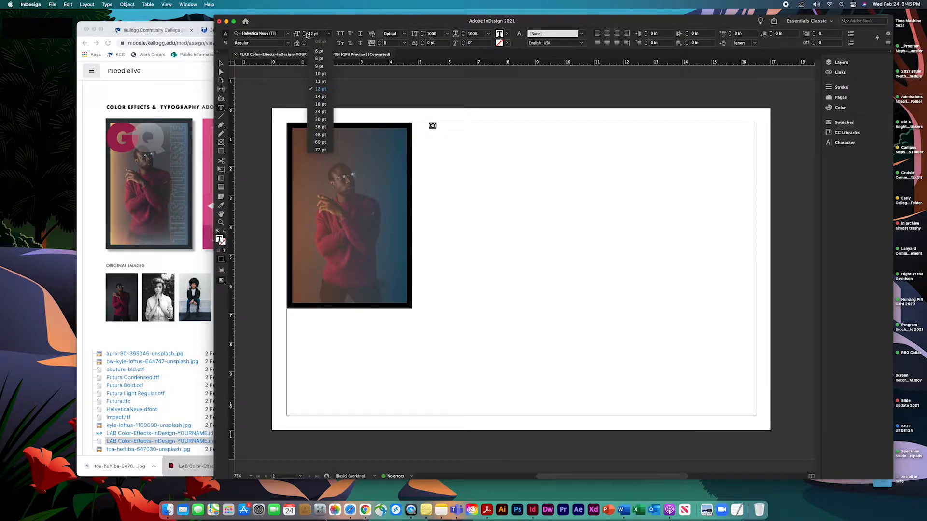
click(305, 32)
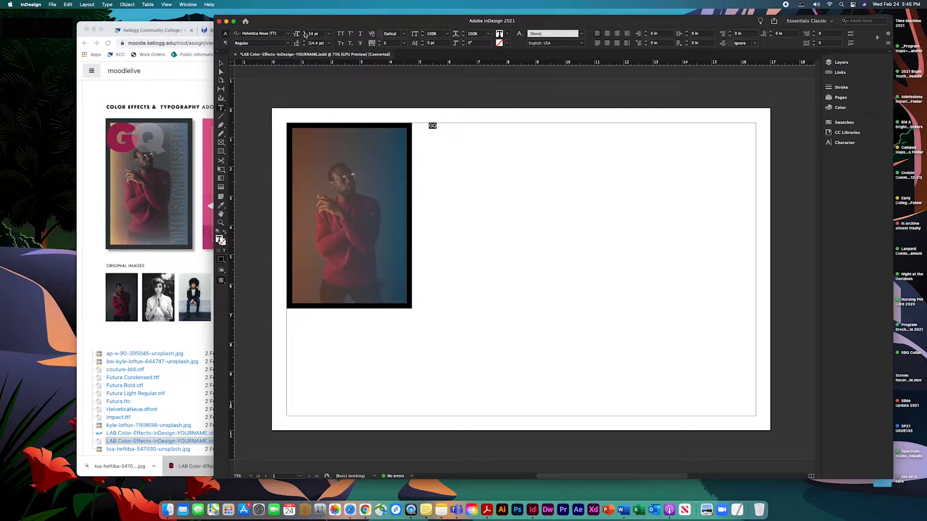
click(305, 33)
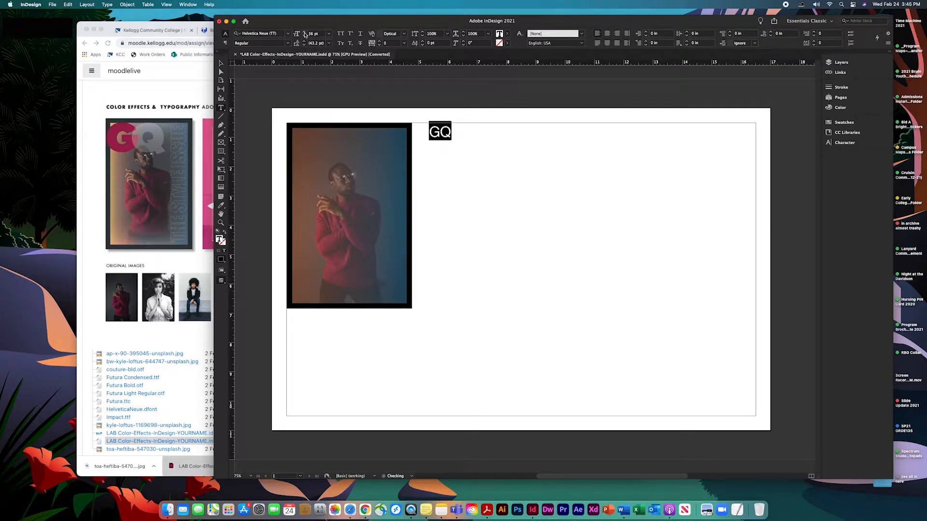
click(328, 34)
click(326, 154)
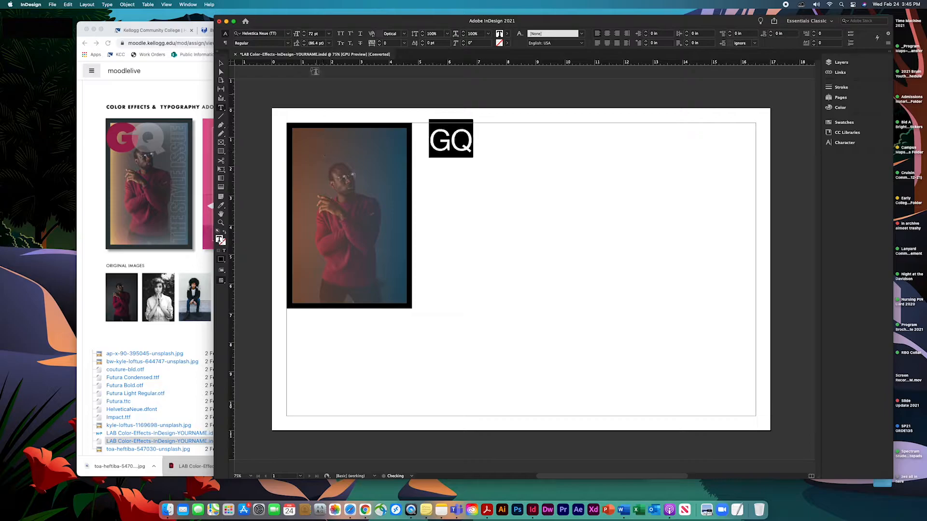
double_click(311, 33)
key(Return)
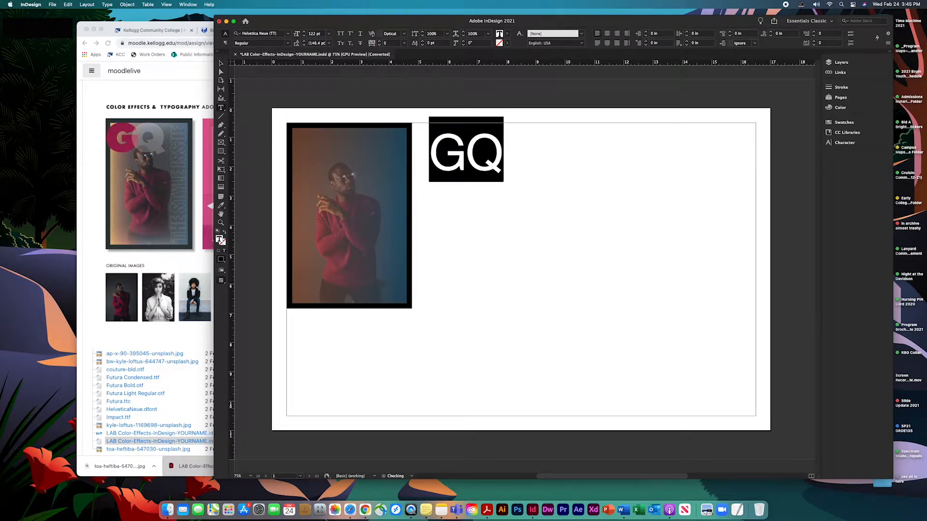
double_click(312, 33)
text(144)
key(Return)
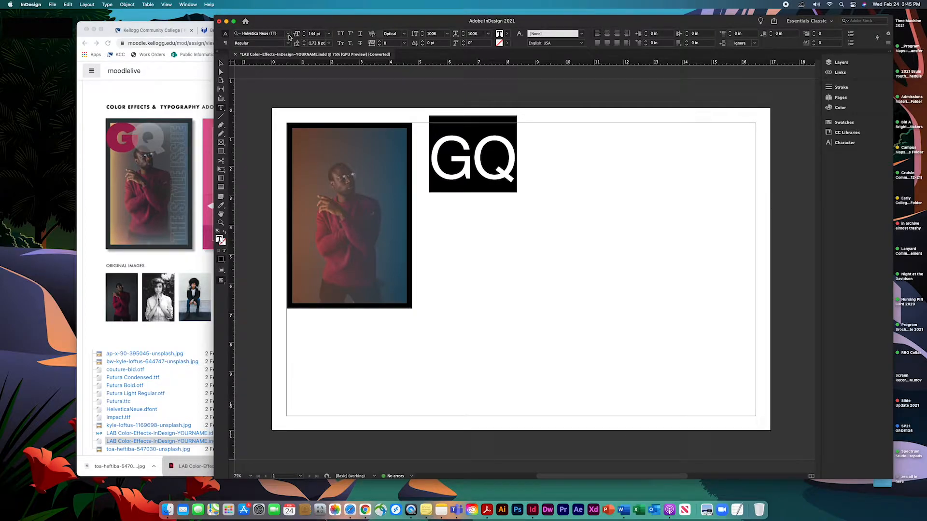
Step: Change the GQ text's font to Futura Bold, searching the font list for "futu"
click(289, 36)
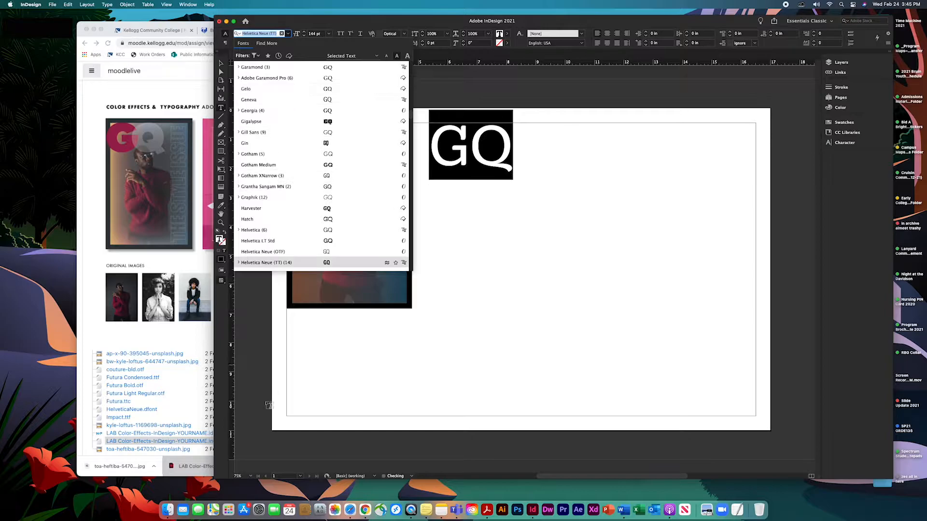
scroll(276, 193, down, 8)
scroll(277, 192, up, 4)
scroll(266, 90, down, 3)
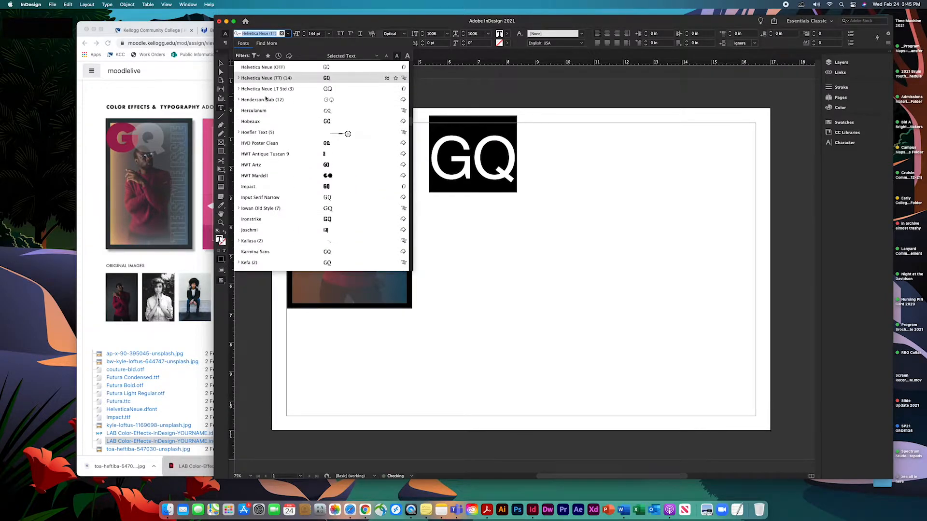
scroll(264, 91, down, 1)
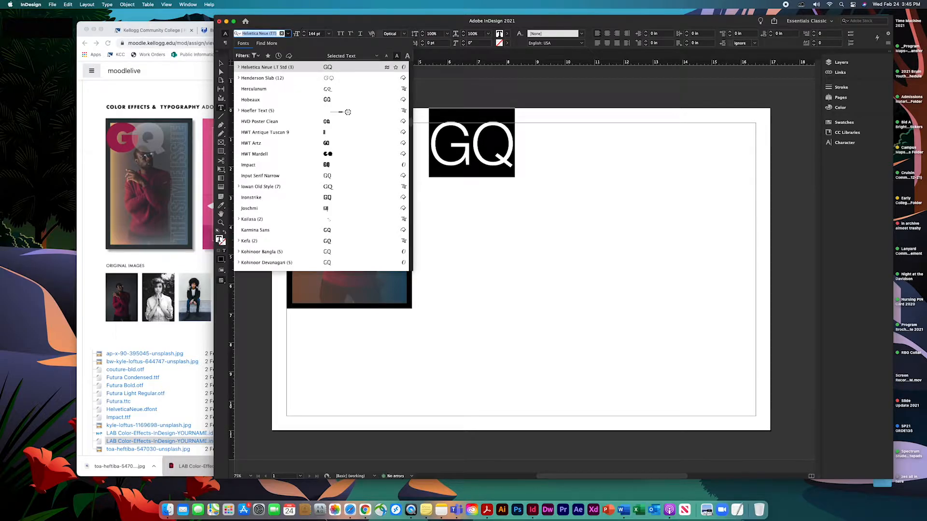
text(futu)
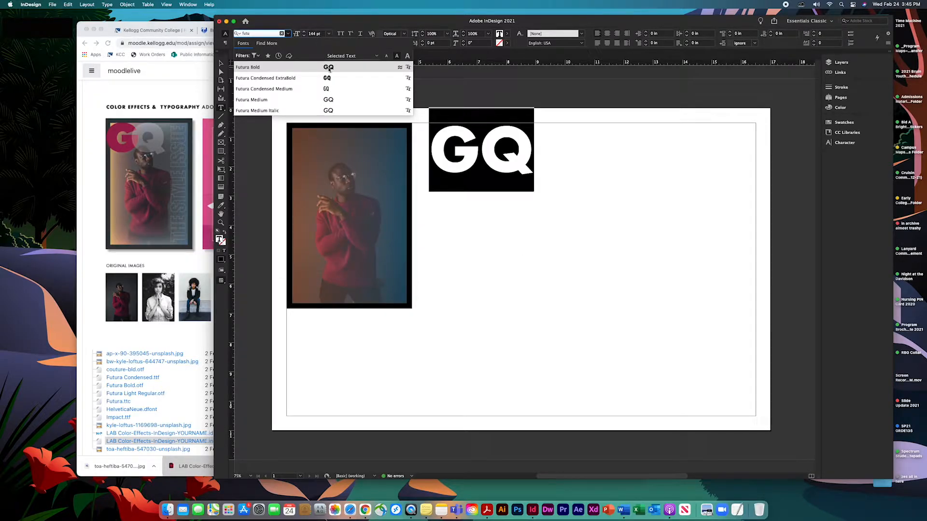
click(329, 67)
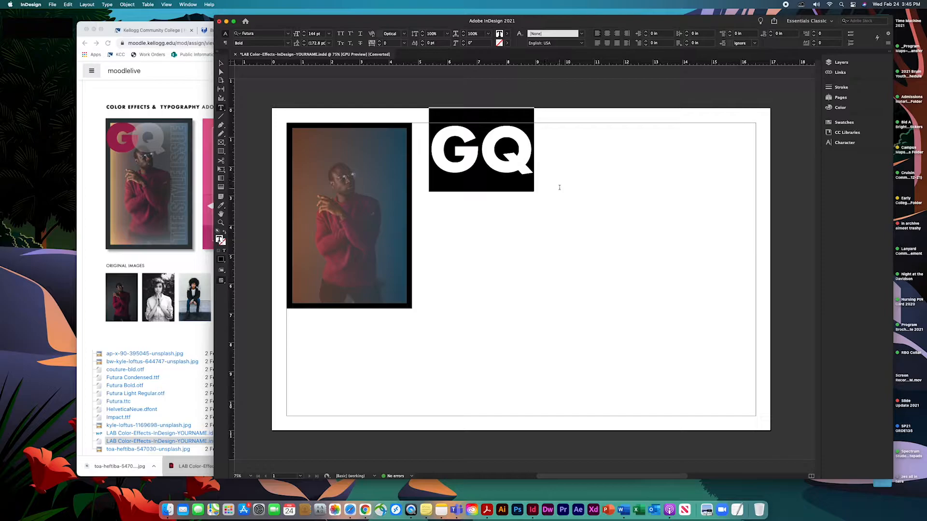
Step: Reselect the whole GQ text and increase its size to 166 pt
click(482, 147)
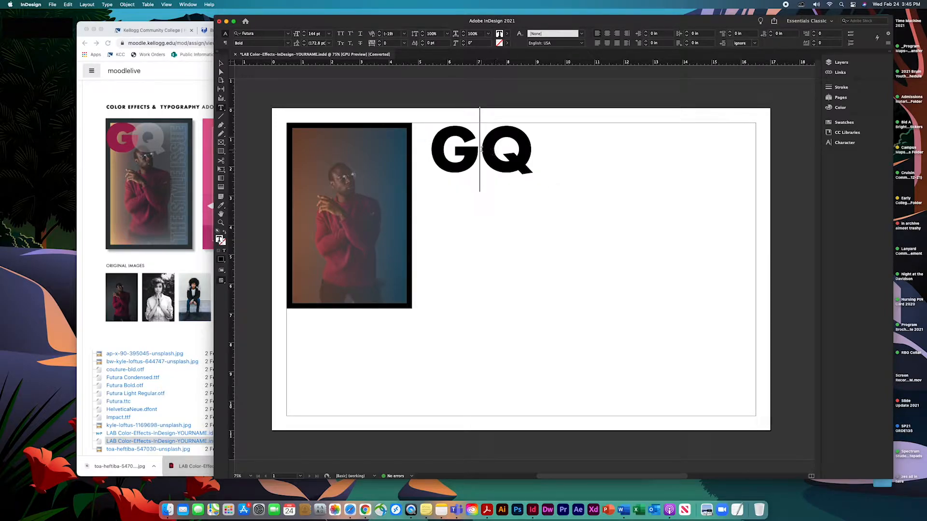
key(super+a)
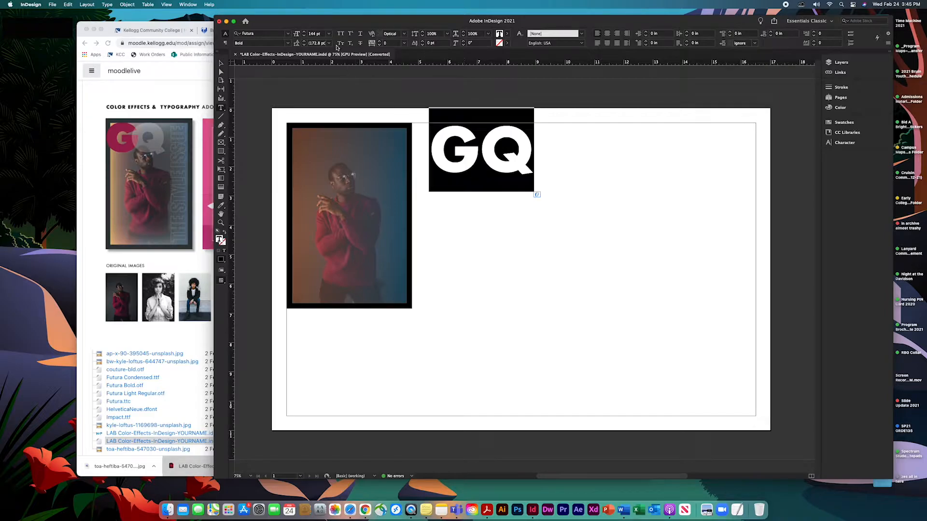
click(306, 32)
click(306, 32)
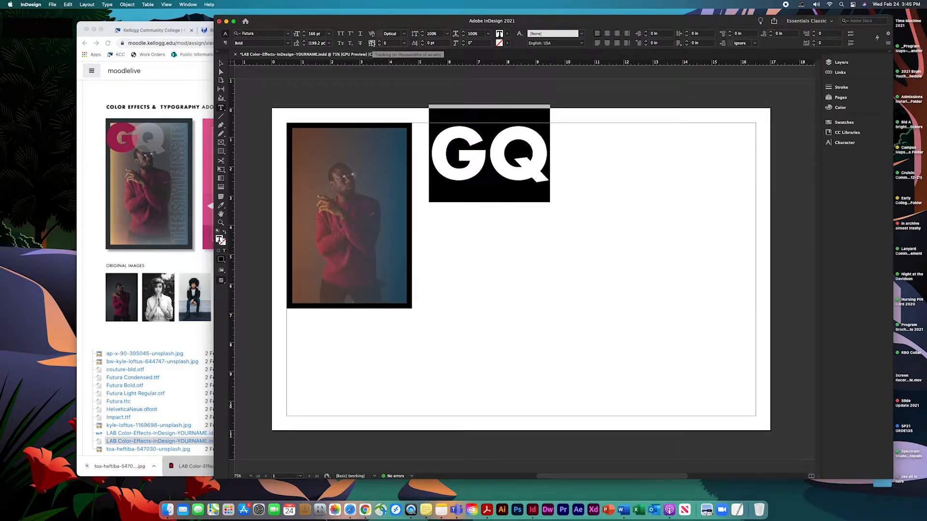
Step: Tighten the GQ text's tracking to -210 so the two letters overlap, and deselect the text
click(379, 45)
click(379, 45)
click(380, 45)
click(379, 44)
click(379, 45)
click(379, 45)
click(379, 45)
click(379, 45)
click(380, 45)
click(380, 45)
click(379, 45)
click(532, 161)
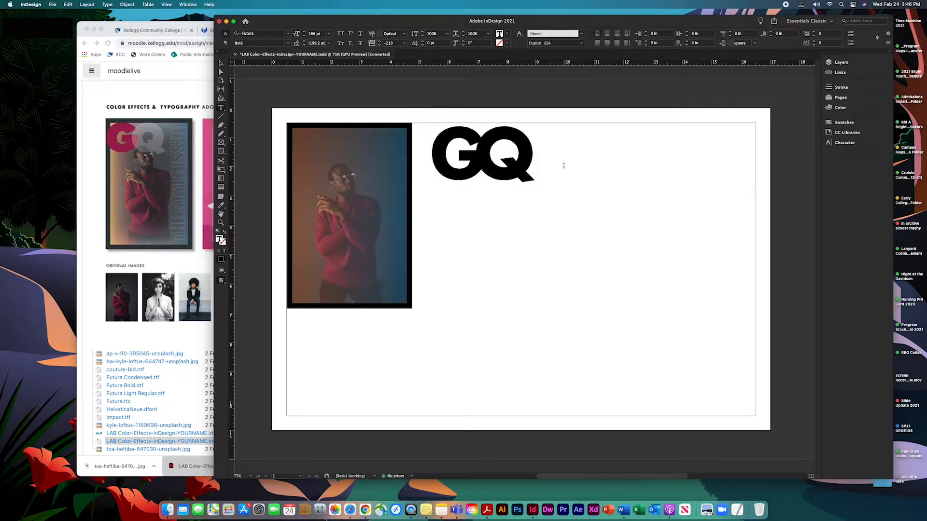
Step: Move the GQ text frame over the top of the poster and shrink the frame to about 5.94 × 2.66 in
click(221, 64)
drag(512, 175, 375, 175)
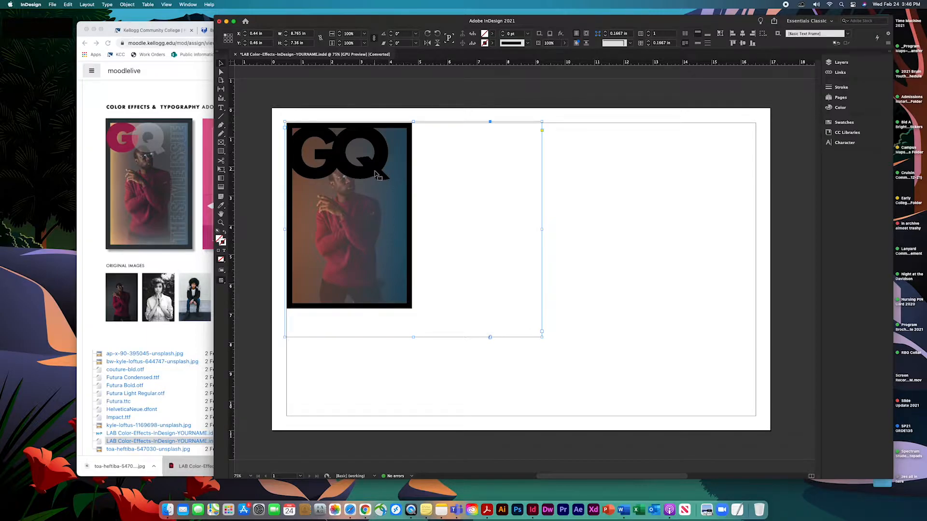
drag(542, 337, 458, 199)
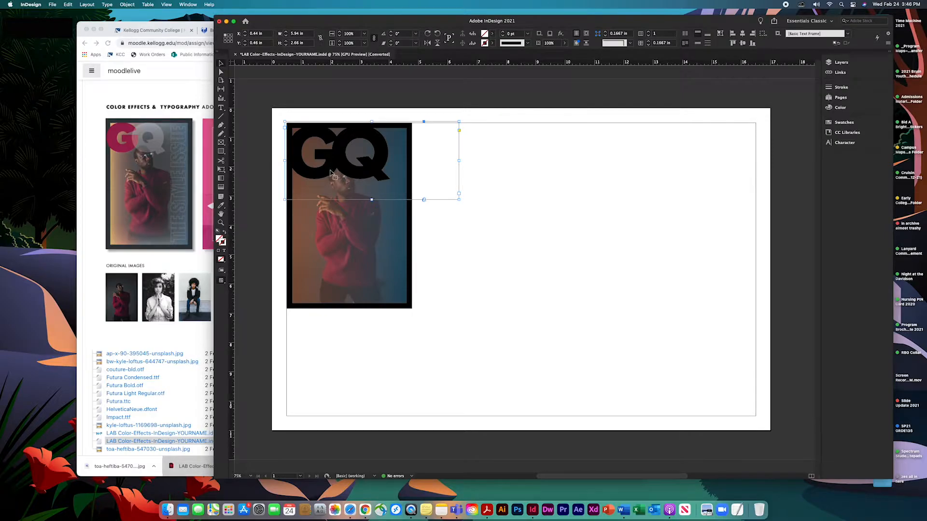
Step: Duplicate the GQ text frame lower on the poster, leaving only the G in the original and only the Q in the copy
alt+drag(332, 175, 348, 238)
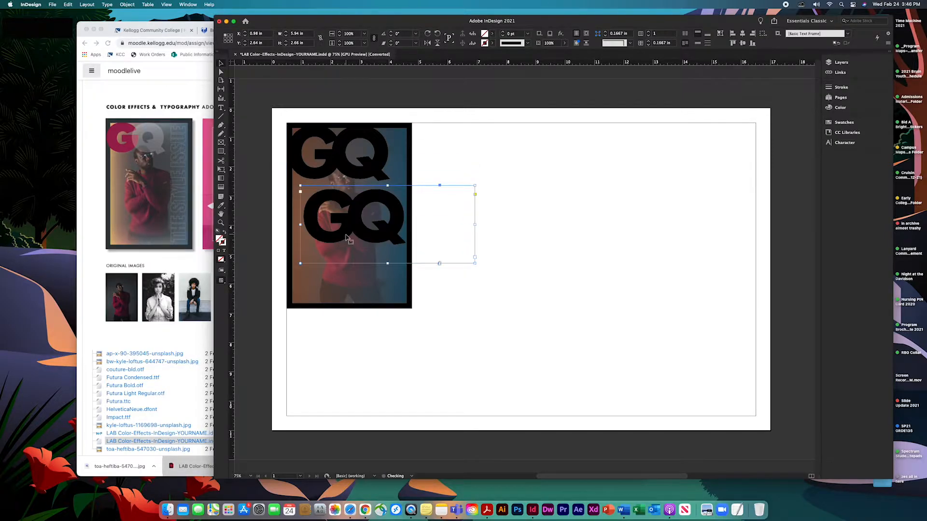
click(221, 107)
drag(333, 148, 385, 148)
key(BackSpace)
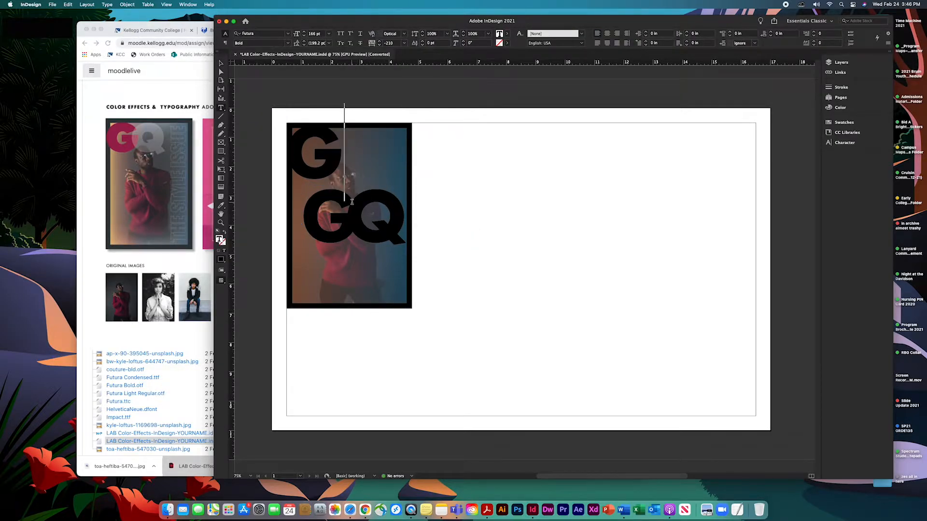
drag(301, 217, 347, 241)
key(BackSpace)
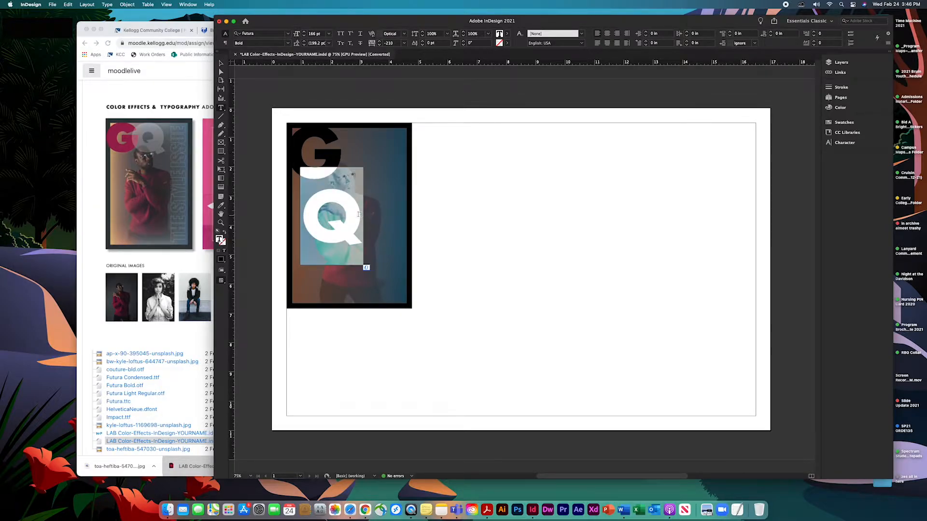
Step: Select the G at the poster's top and review the available Futura font styles with Bold chosen
click(327, 167)
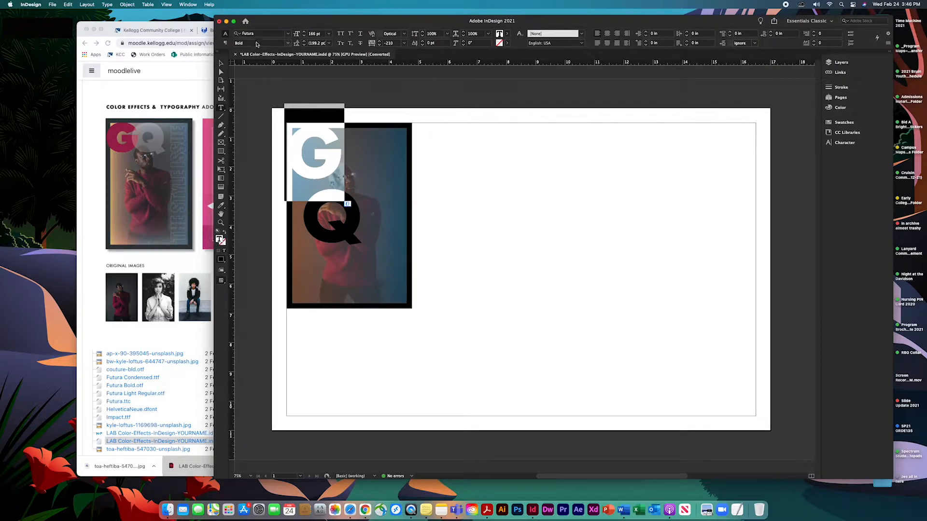
click(288, 45)
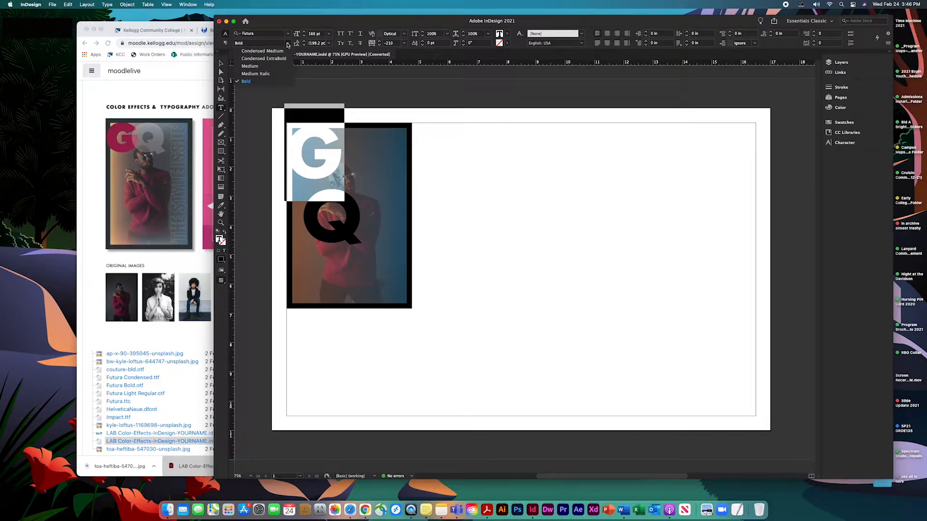
click(308, 133)
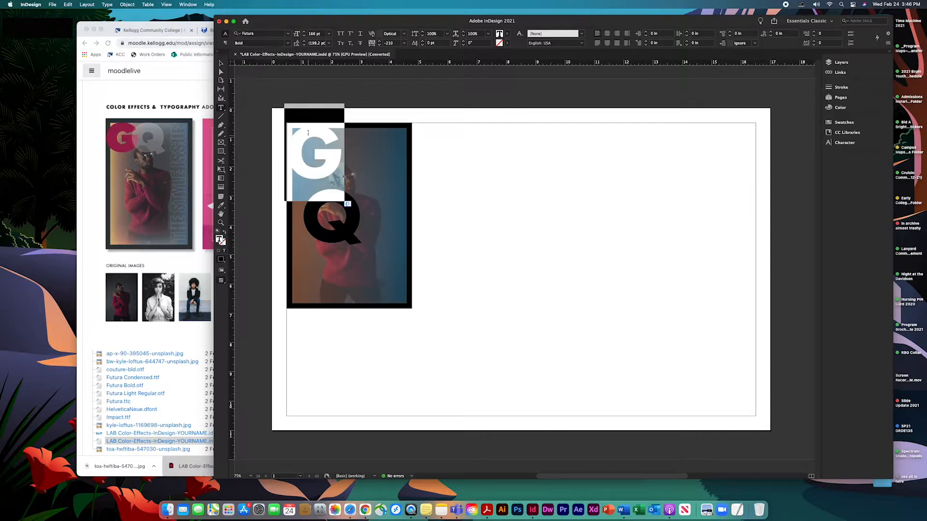
click(288, 45)
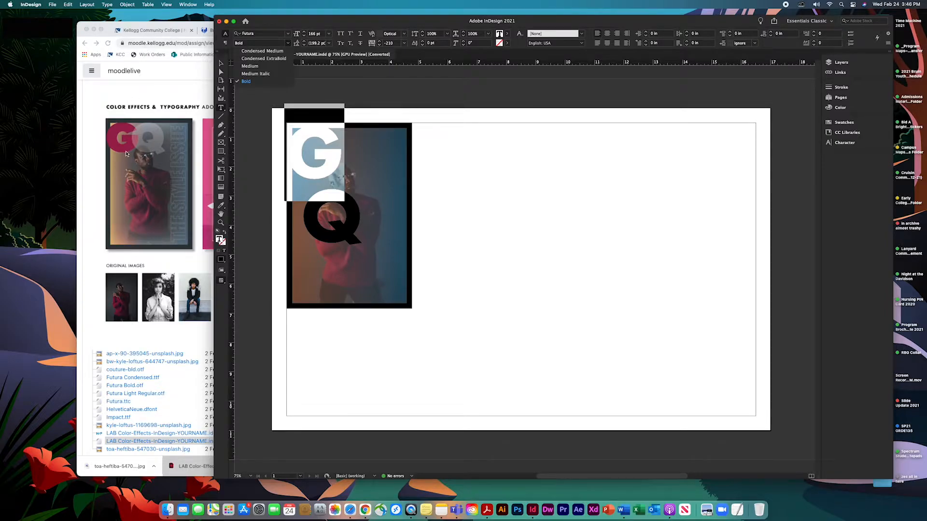
click(246, 81)
click(308, 140)
double_click(308, 139)
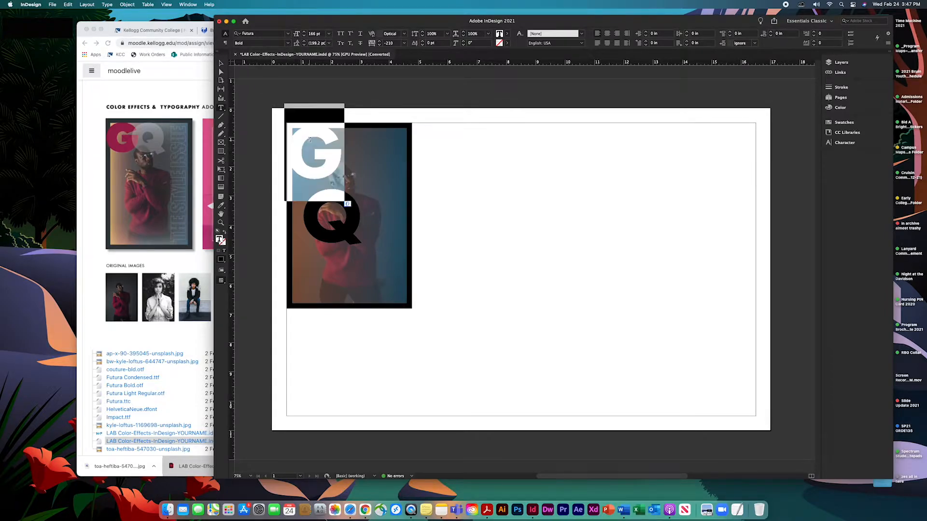
Step: Select the G and create a new process swatch from black, mixing it to 100% magenta and 19% black
drag(335, 139, 291, 136)
click(849, 122)
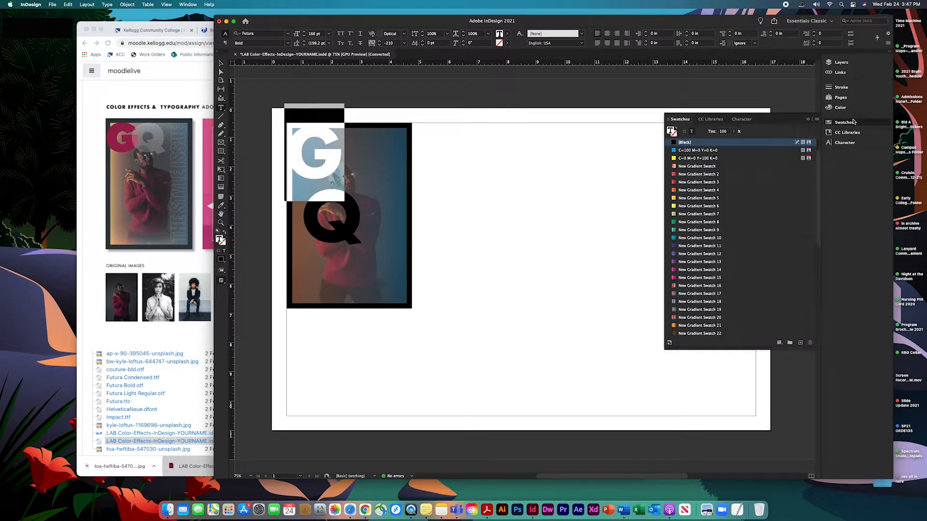
scroll(710, 272, down, 5)
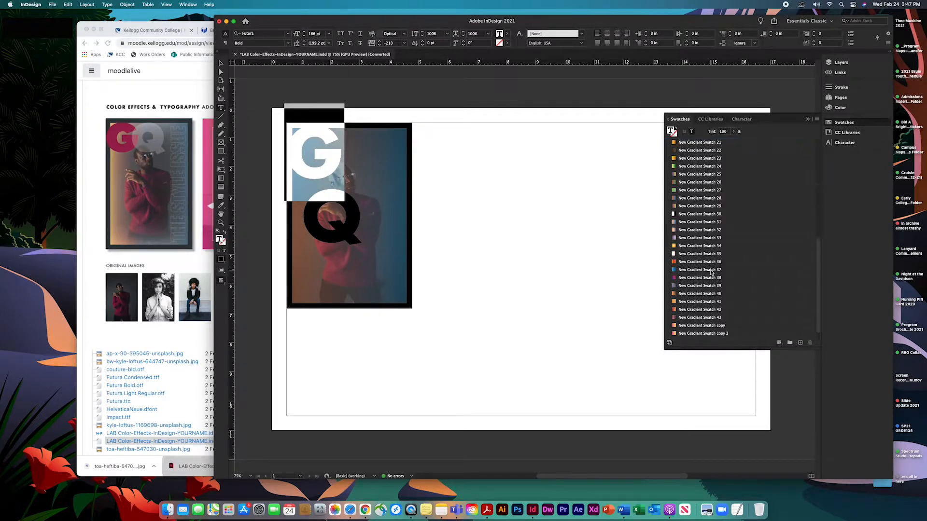
scroll(711, 273, up, 5)
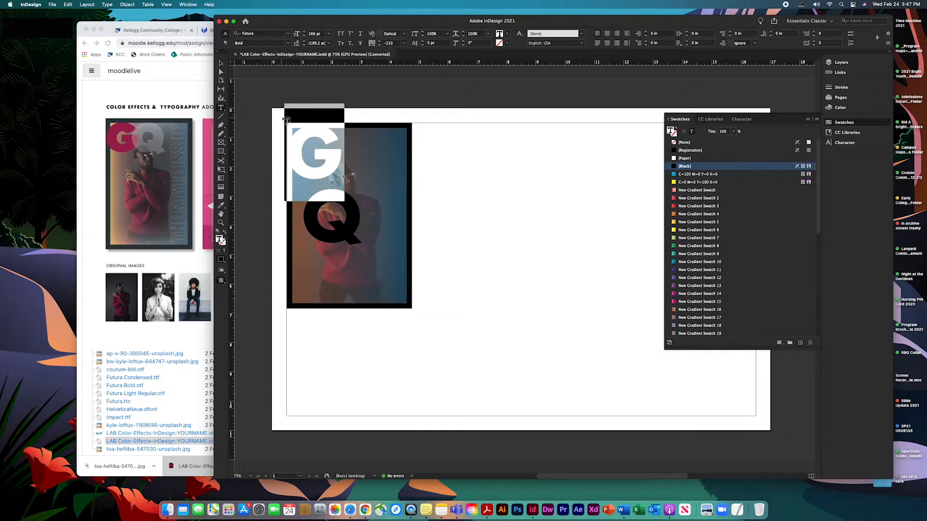
click(221, 207)
click(800, 343)
double_click(675, 335)
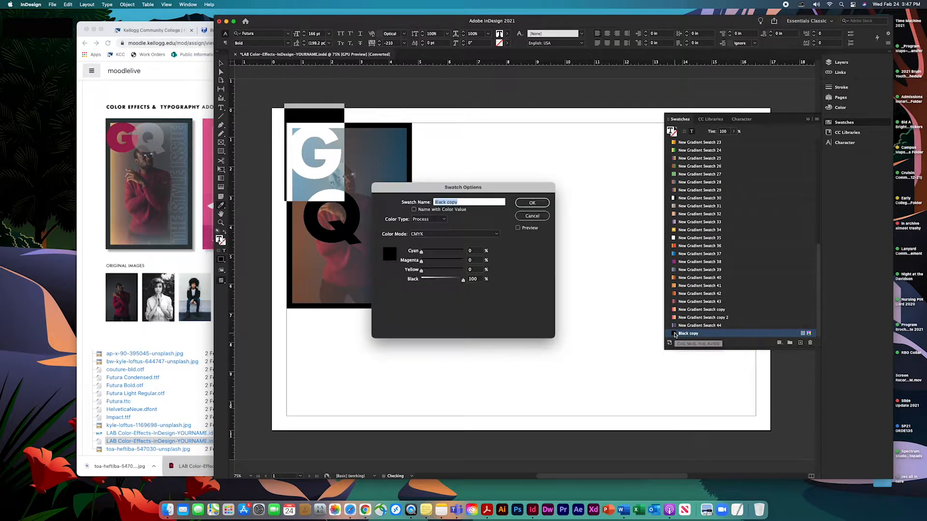
drag(421, 261, 431, 282)
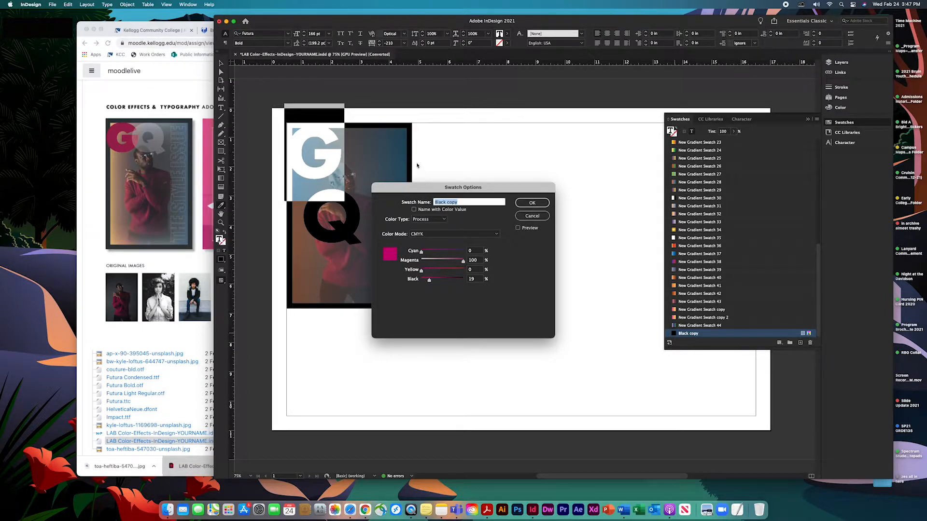
Step: Name the swatch with its color value, refine the mix to C=0 M=100 Y=27 K=25, and apply it to the G
drag(412, 190, 461, 129)
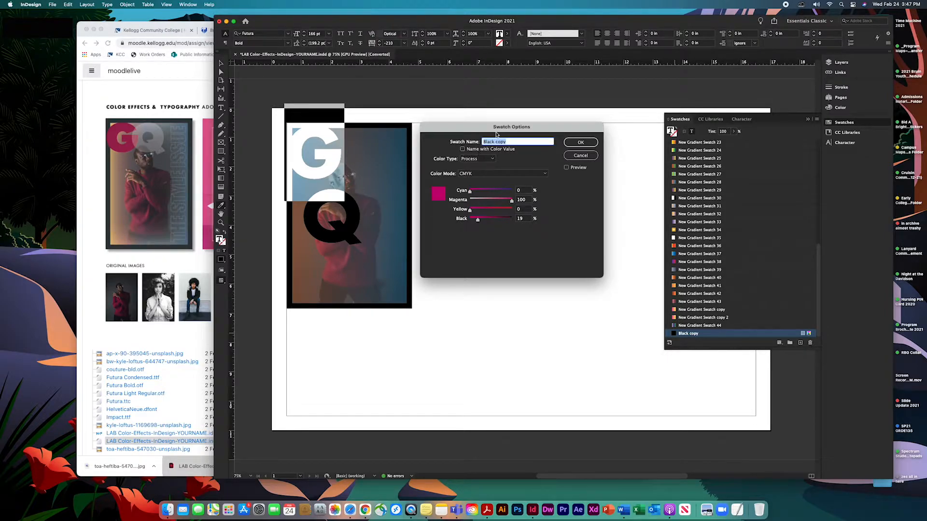
drag(498, 129, 501, 95)
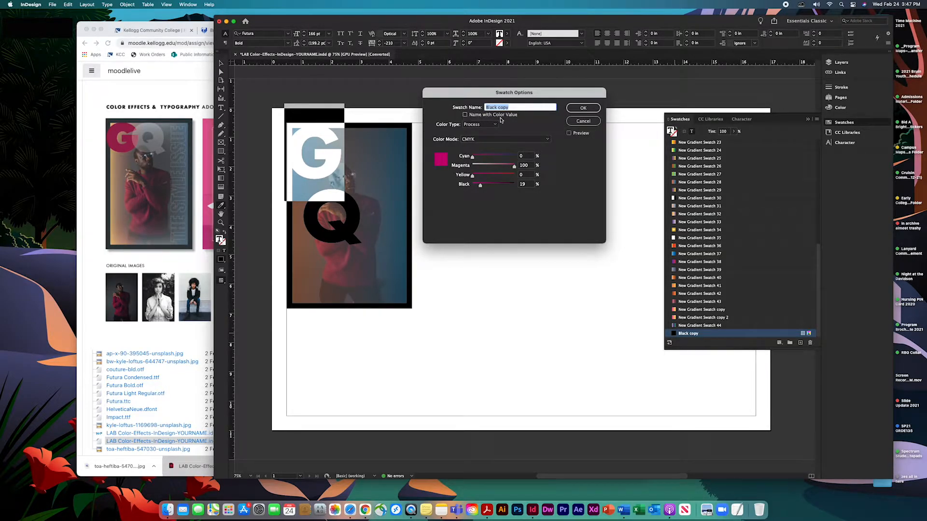
click(465, 115)
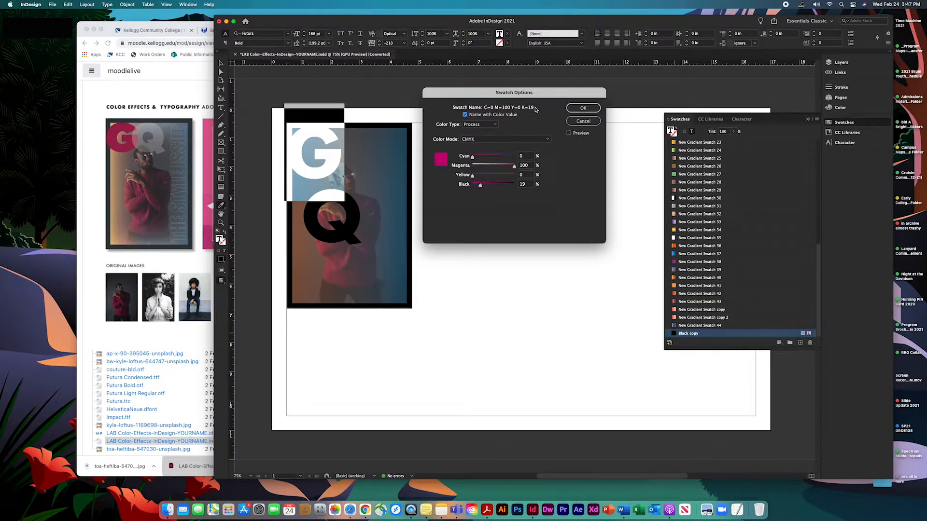
drag(473, 158, 483, 187)
click(573, 109)
click(575, 109)
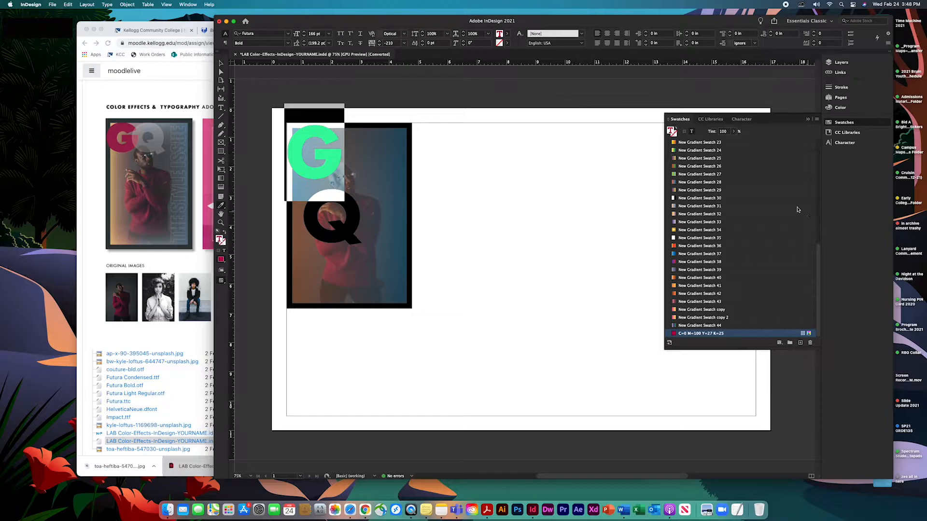
key(Escape)
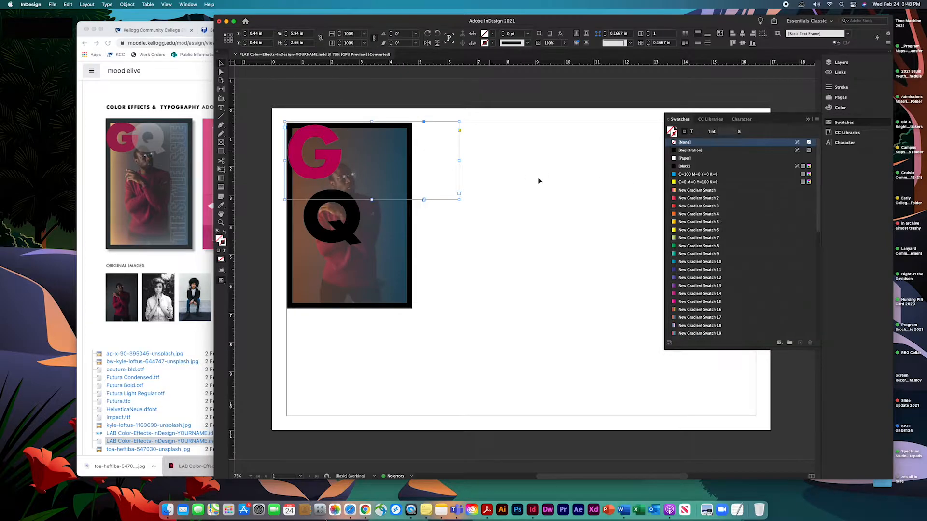
Step: Color the Q's text with the Paper swatch and deselect its frame
click(351, 221)
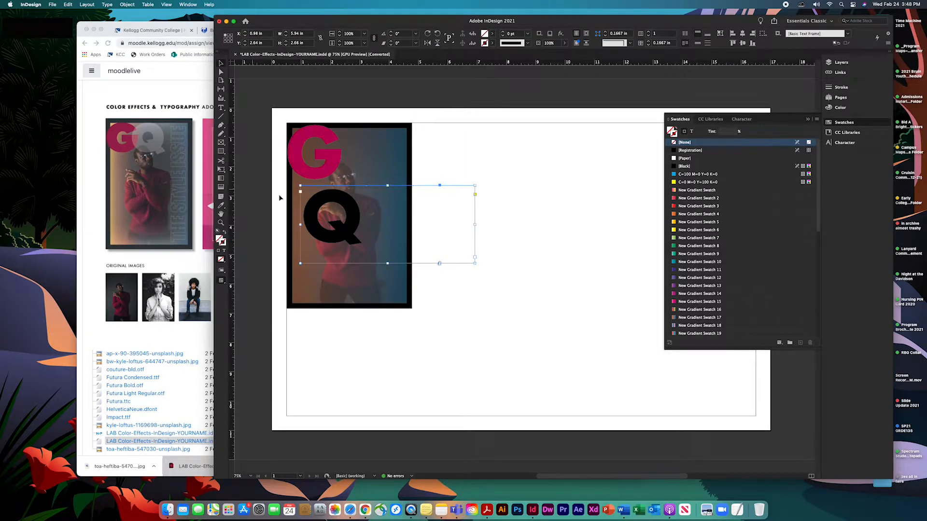
click(691, 131)
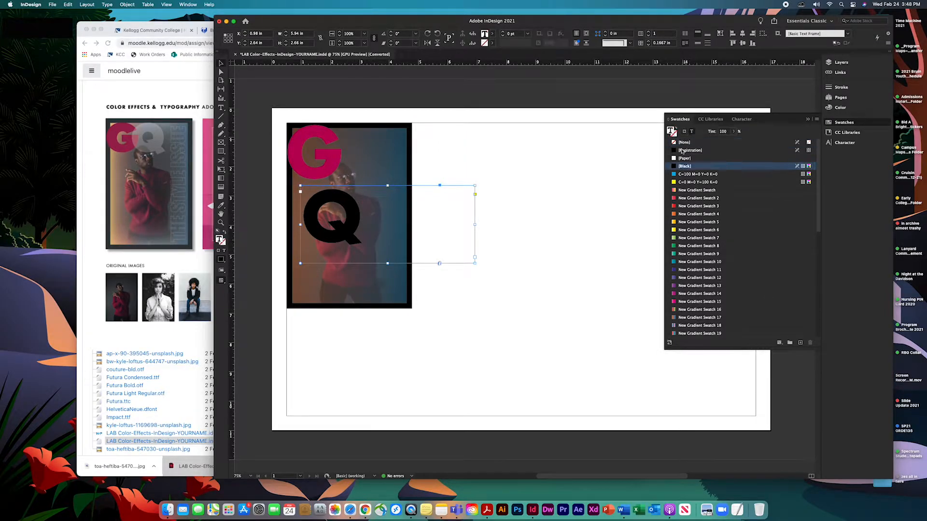
click(682, 159)
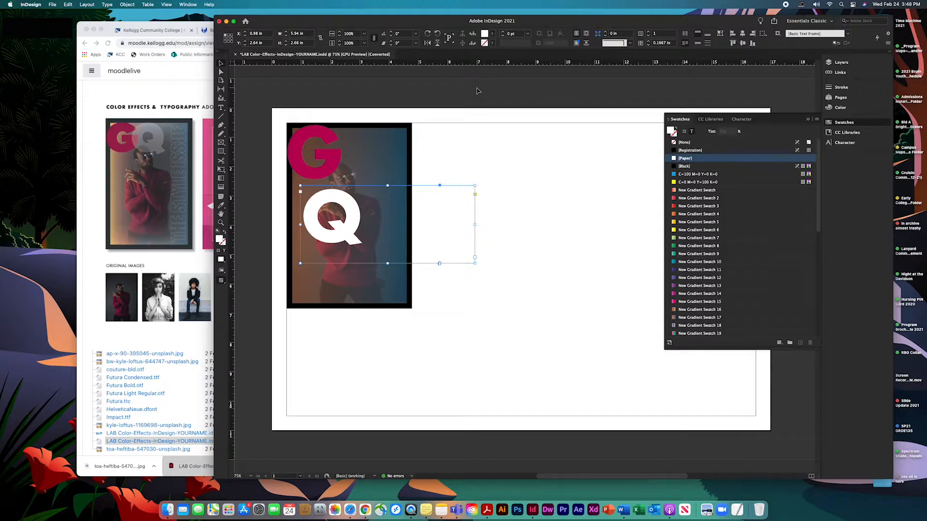
click(484, 147)
Step: Move the Q frame up beside the G and lower the frame's opacity to 22%
click(379, 218)
drag(354, 229, 394, 162)
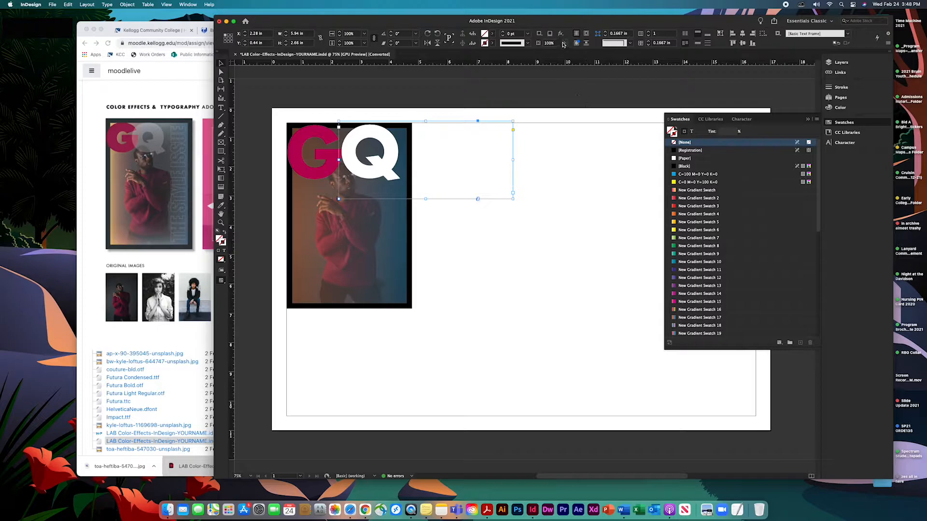
drag(565, 22, 555, 23)
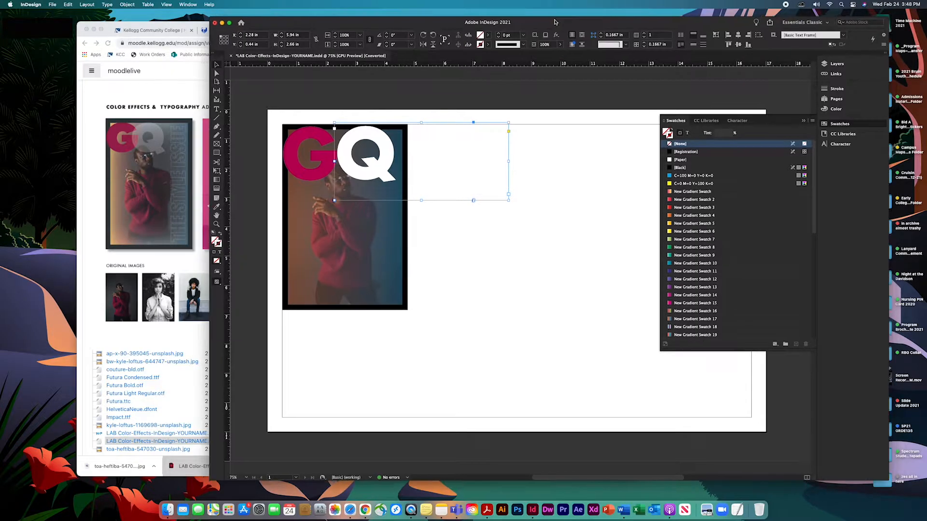
click(555, 45)
drag(556, 55, 526, 58)
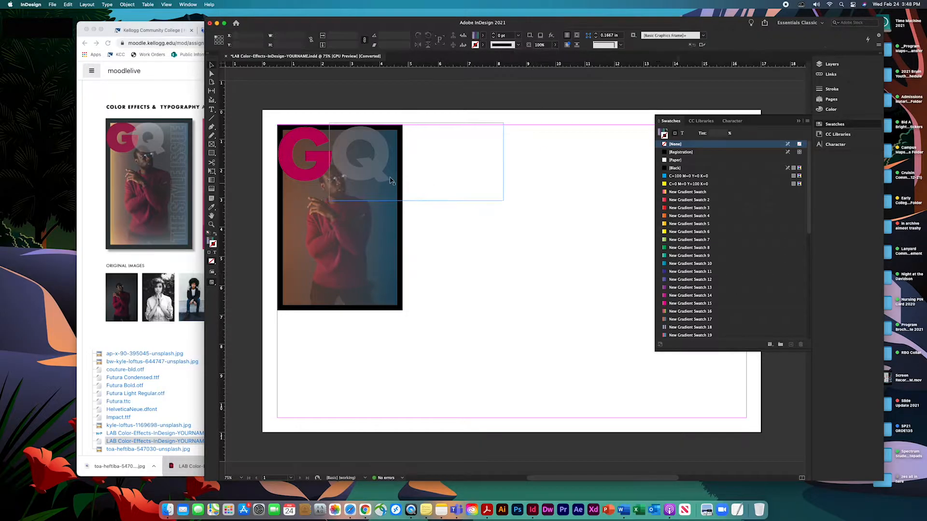
Step: Shift the Q over the G's edge so the letters overlap, and narrow the Q's frame to about 2.82 in
drag(385, 180, 369, 181)
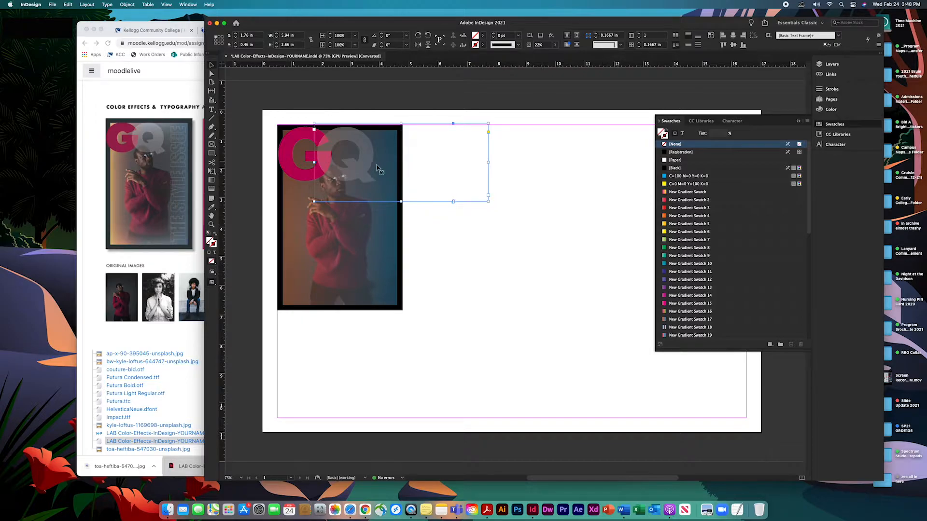
drag(489, 163, 396, 162)
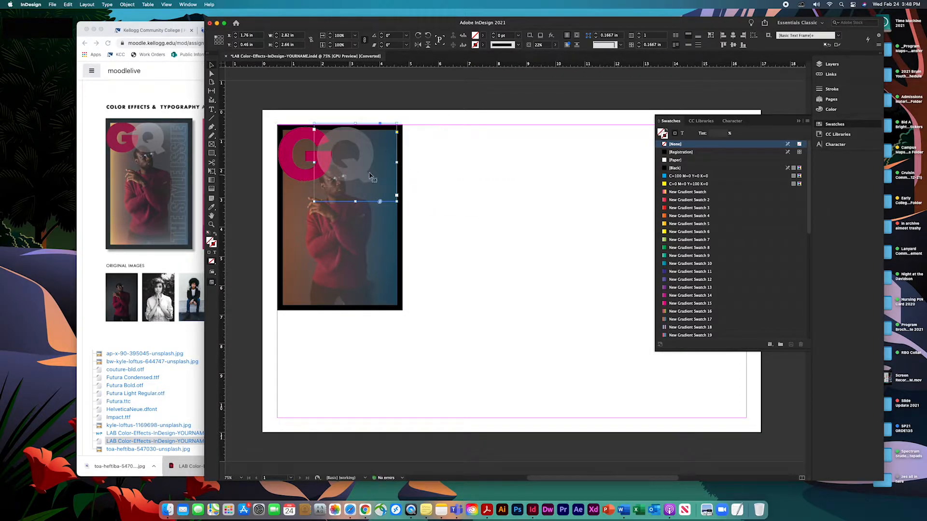
Step: Select both masthead letters together, narrow the G's text frame so it stays within the poster, and deselect it
shift+click(289, 166)
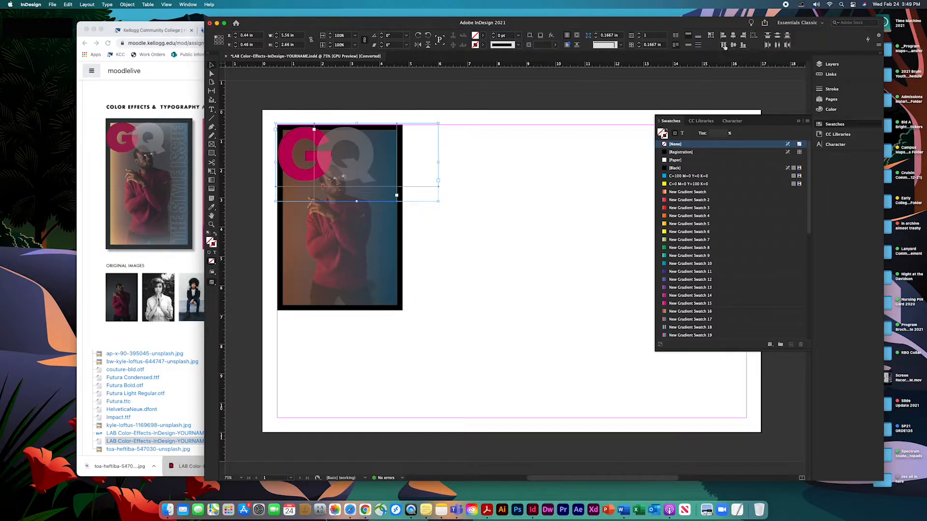
click(485, 200)
click(436, 170)
drag(438, 154, 345, 156)
click(472, 167)
click(310, 175)
drag(357, 175, 365, 176)
click(471, 187)
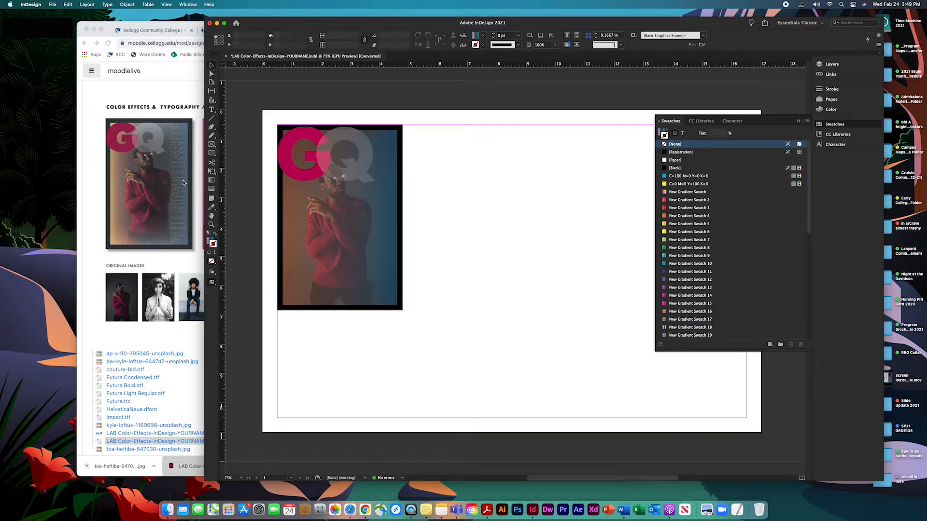
Step: Add a text frame from the poster's middle outward, reading THE STYLE ISSUE, and size the text at 72 pt
key(t)
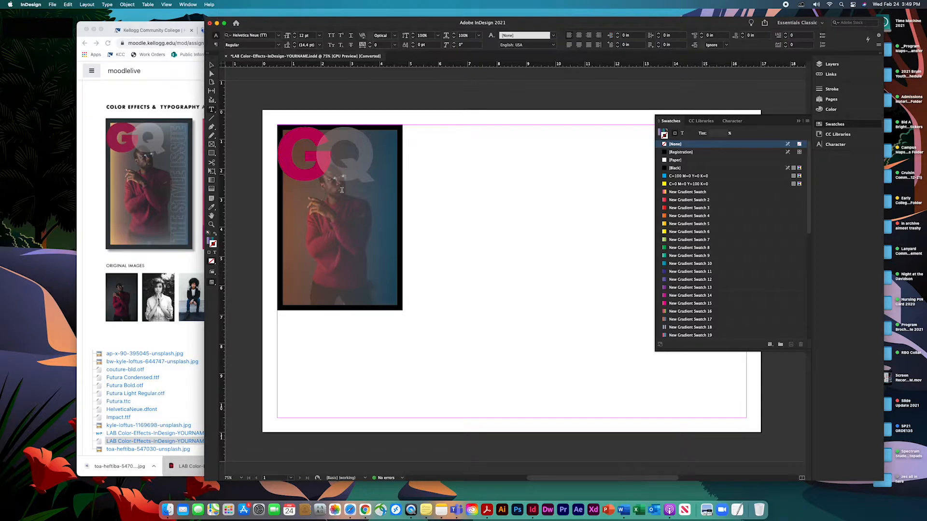
drag(344, 214, 570, 288)
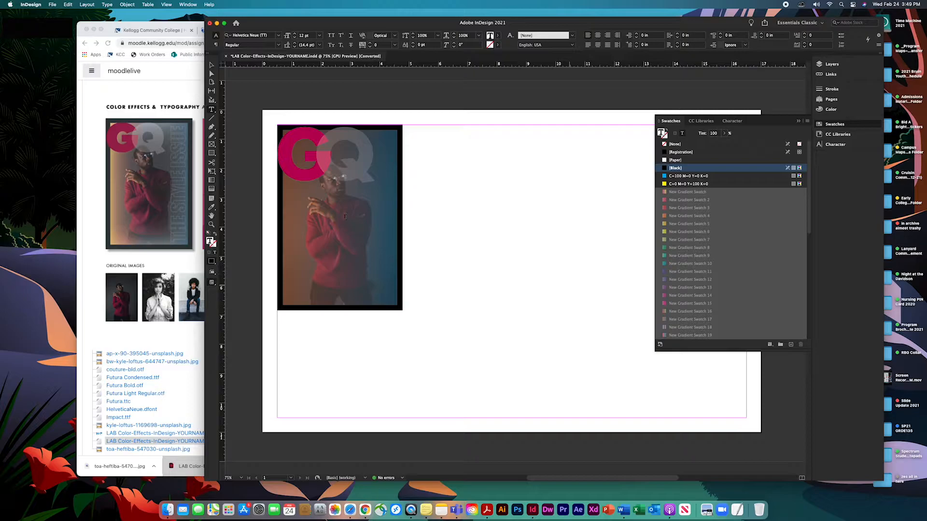
text(the style issu)
key(super+a)
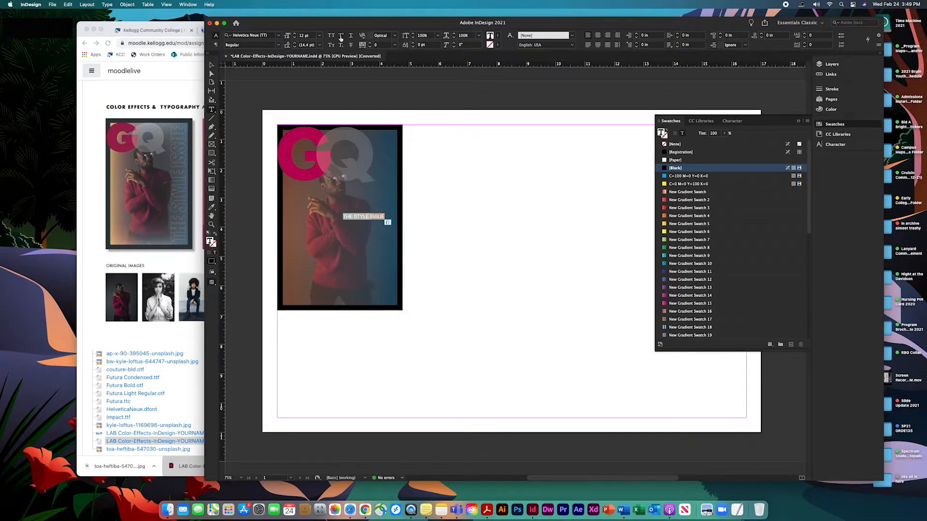
click(319, 35)
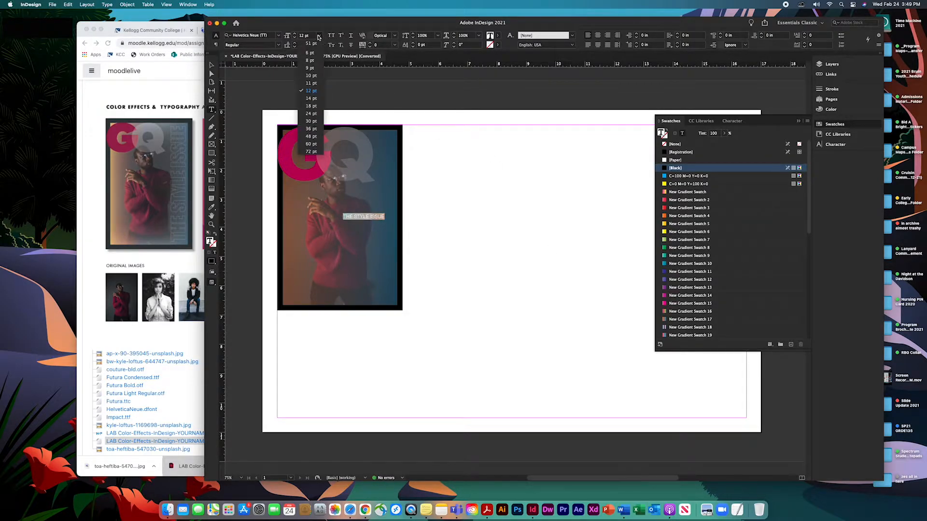
click(311, 151)
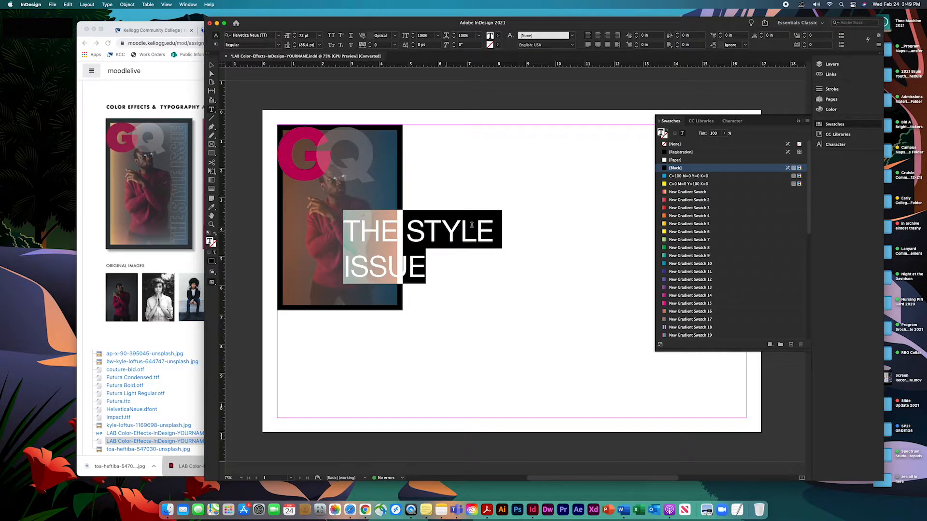
Step: Browse the fonts for THE STYLE ISSUE, keep Helvetica Neue, try its Bold style, and settle on Condensed Black
click(278, 45)
click(279, 36)
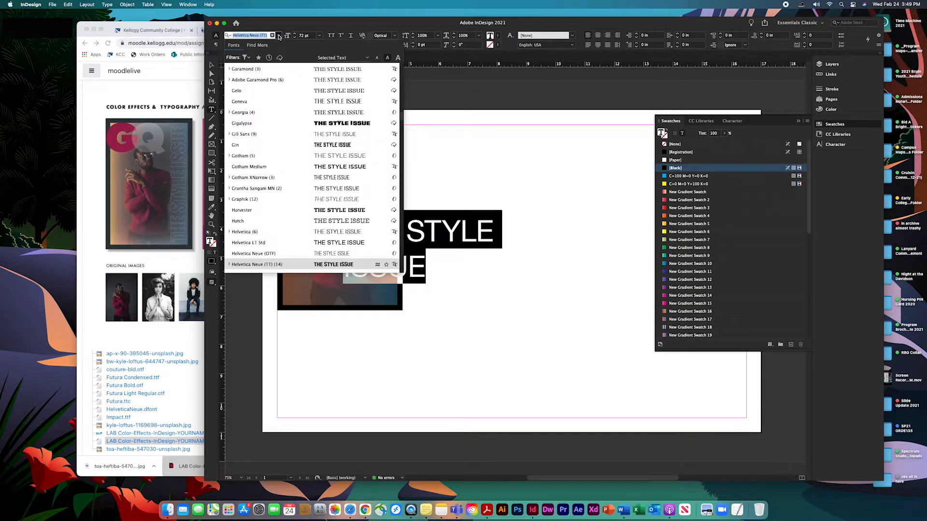
click(279, 36)
click(279, 36)
click(279, 36)
click(278, 45)
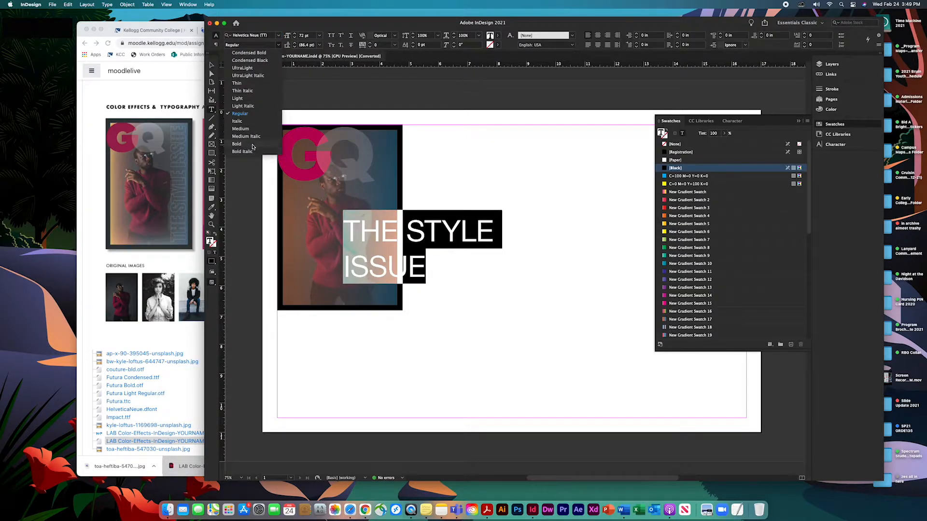
click(236, 144)
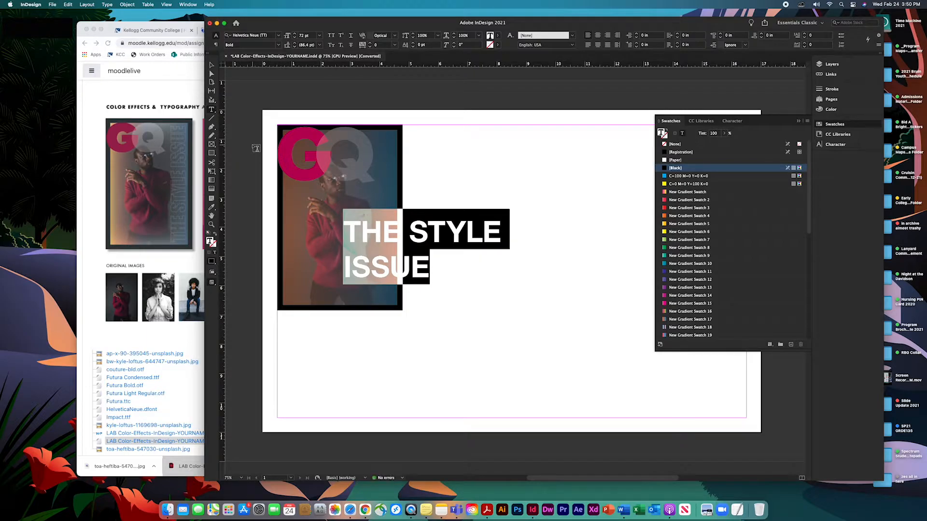
click(278, 44)
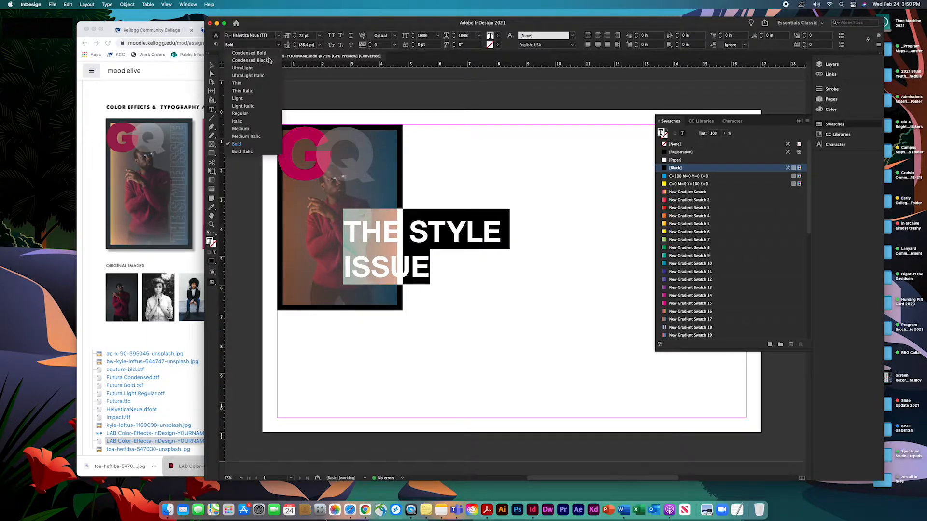
click(263, 61)
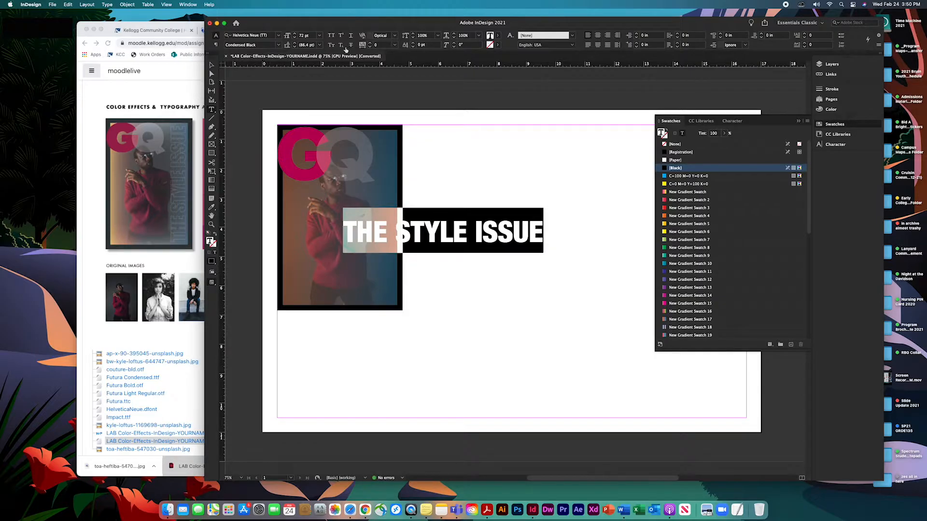
Step: Tighten the tracking of THE STYLE ISSUE to -70, keeping Optical kerning after trying Metrics
click(370, 47)
click(370, 47)
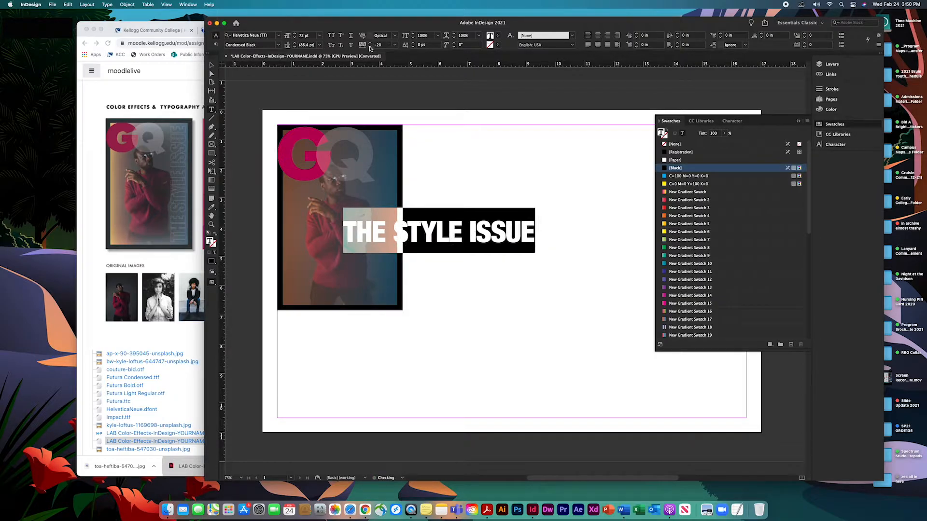
click(395, 36)
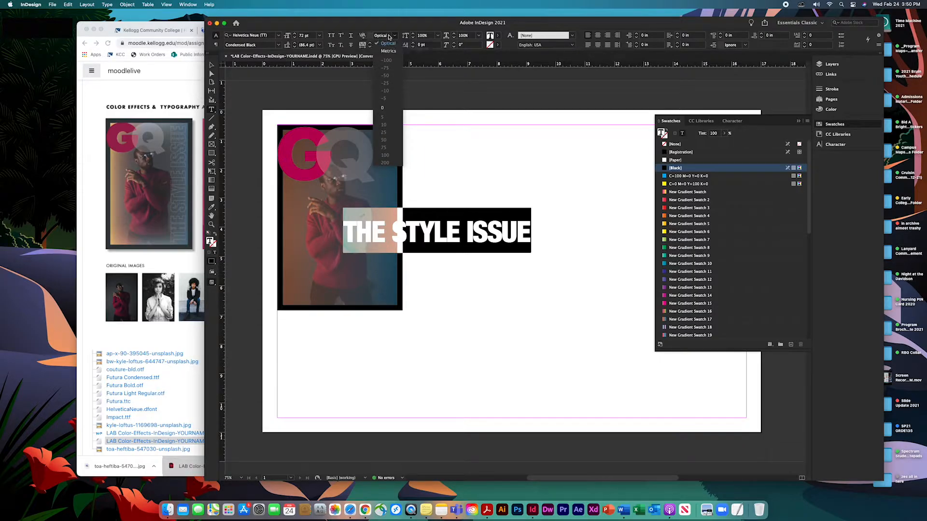
click(389, 51)
click(395, 36)
click(389, 43)
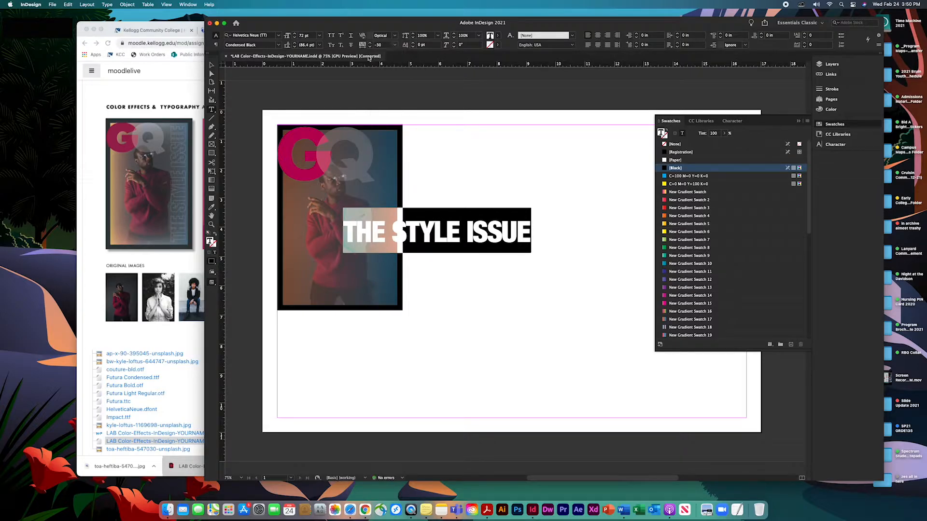
click(370, 43)
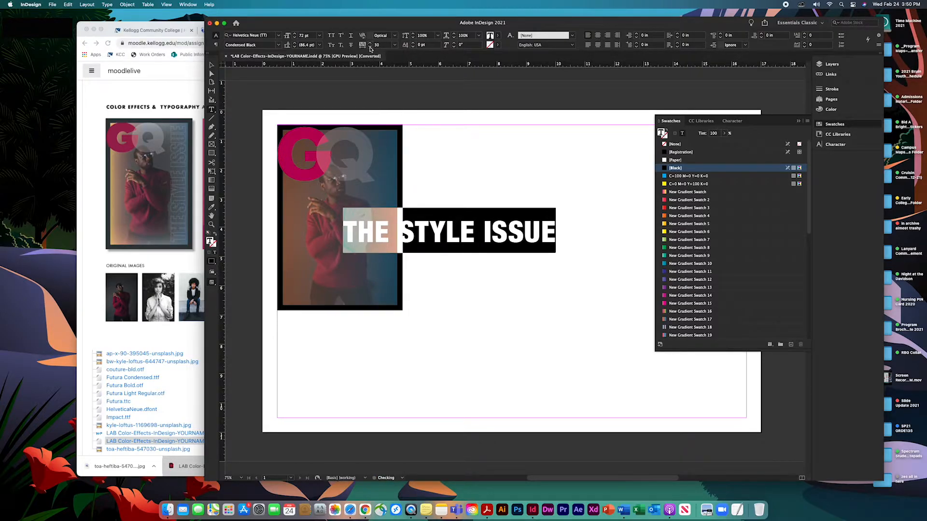
click(370, 46)
click(370, 46)
click(370, 46)
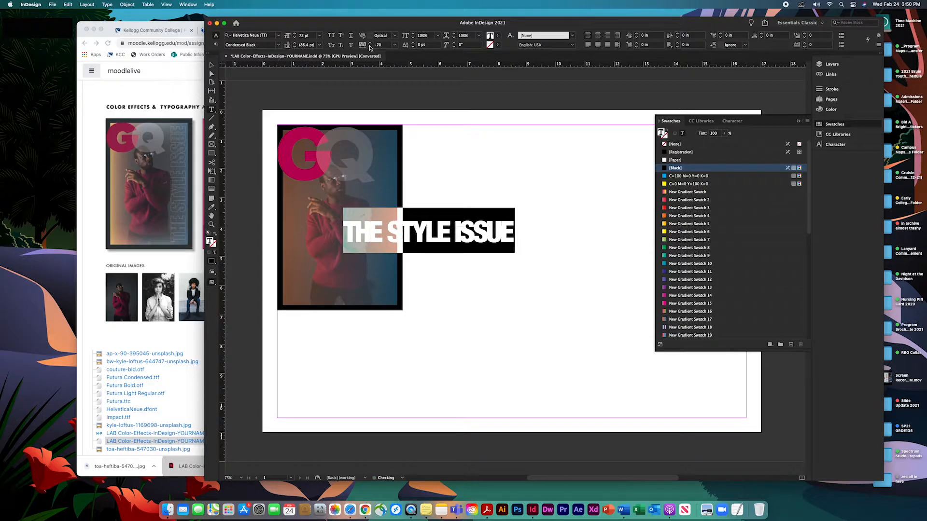
Step: Loosen the tracking of THE STYLE ISSUE to -40 and resize its text frame to about 7.06 by 1.76 in
click(370, 43)
click(370, 43)
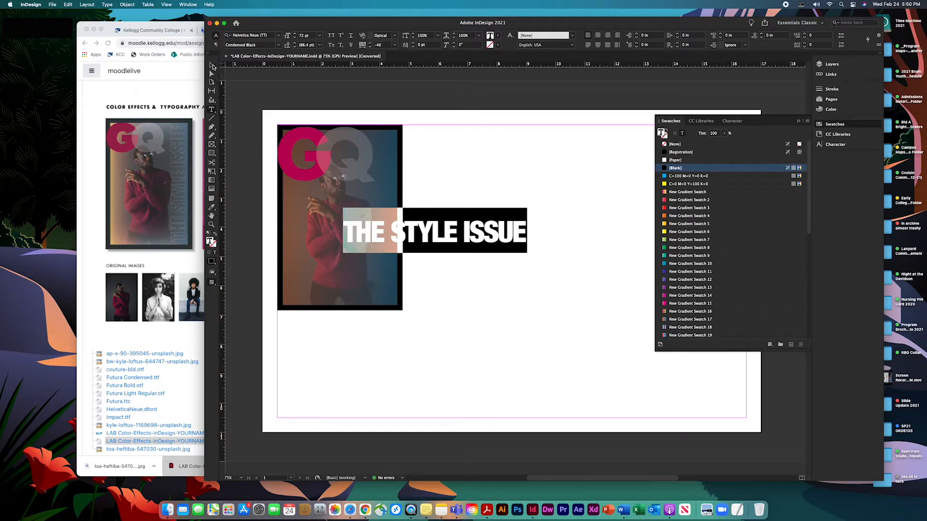
click(211, 65)
drag(563, 290, 550, 265)
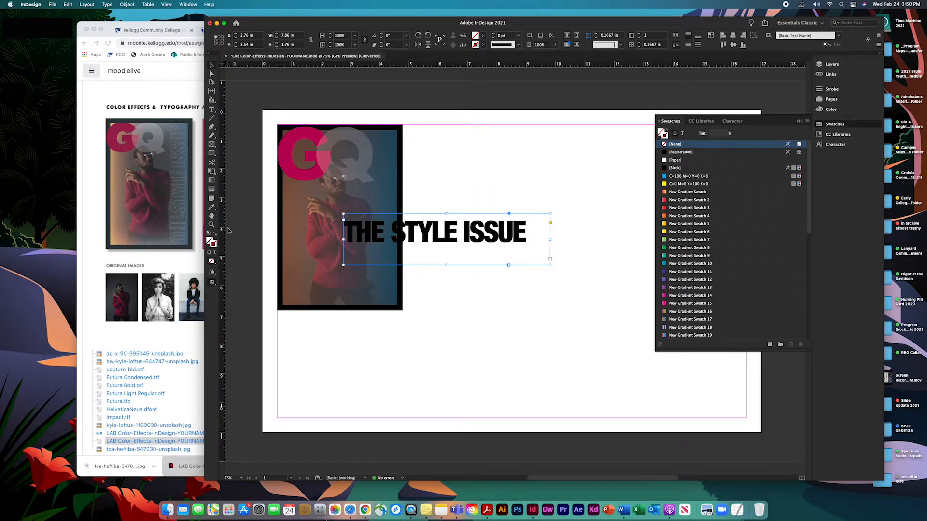
Step: Give THE STYLE ISSUE text a [Paper] stroke with no fill, and move its frame left to about X 1.78 in
drag(519, 242, 498, 240)
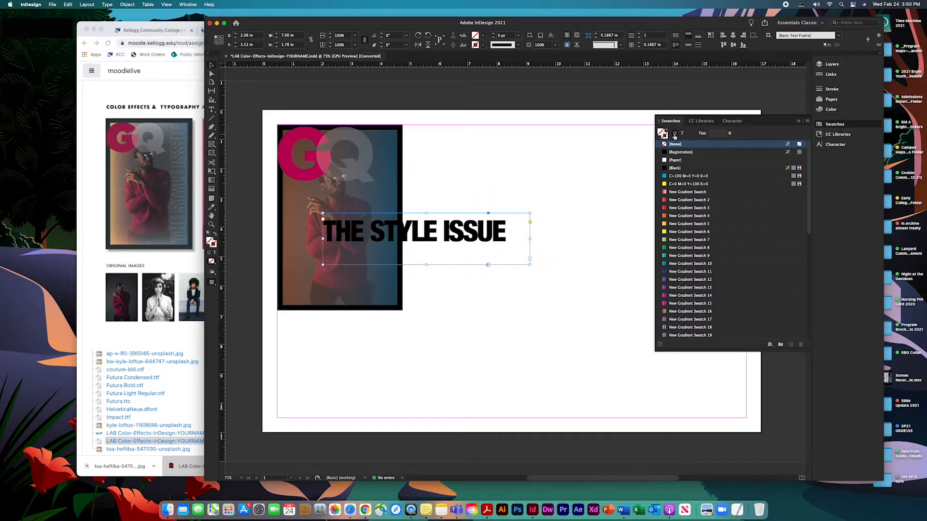
click(682, 134)
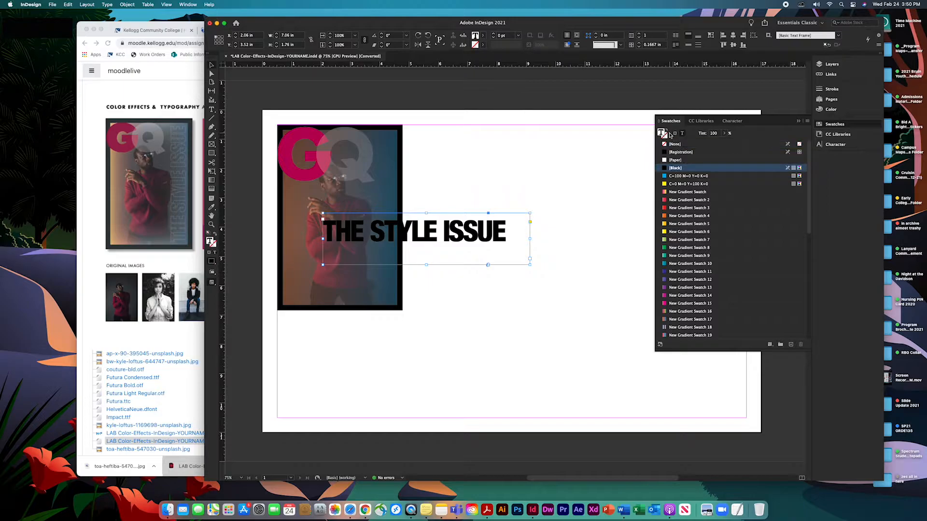
click(664, 161)
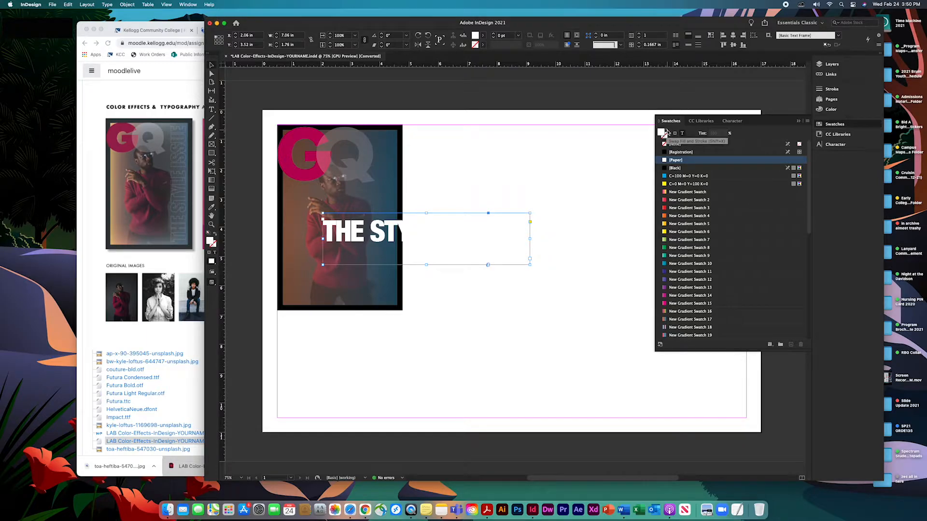
click(666, 132)
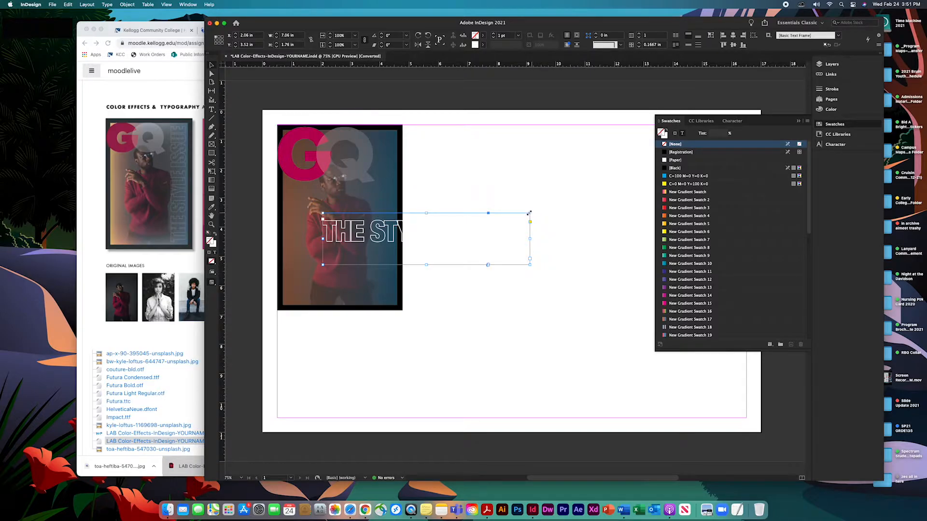
drag(397, 228, 389, 230)
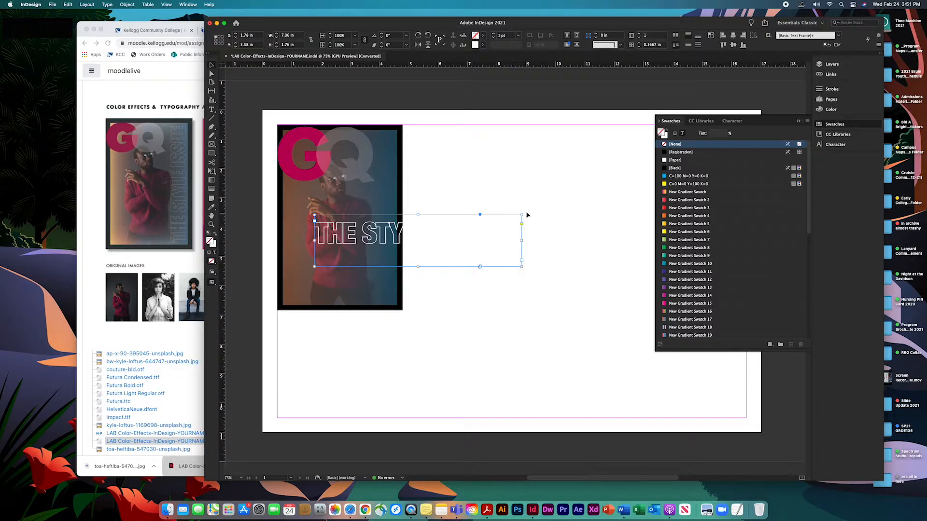
Step: Try rotating THE STYLE ISSUE frame freehand to vertical and moving it over the poster, and undo both changes
drag(525, 213, 429, 148)
drag(403, 206, 364, 189)
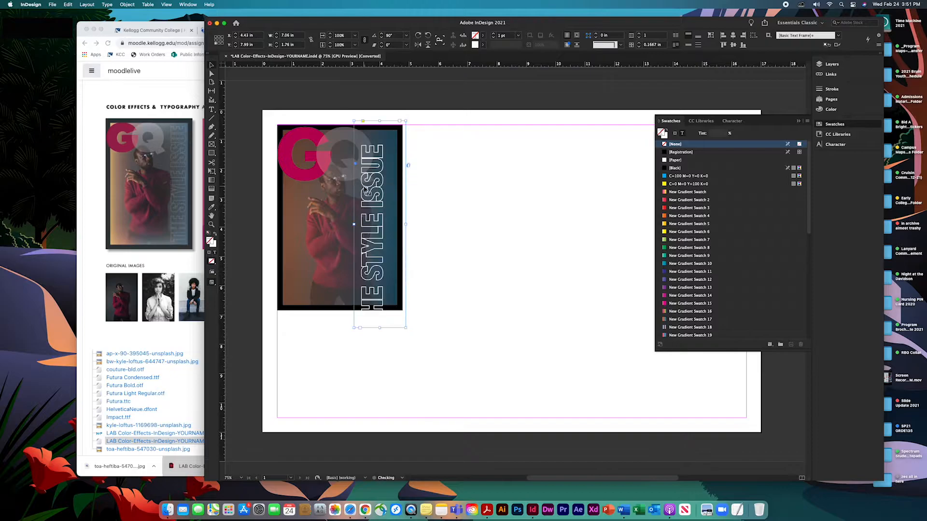
key(super+z)
key(super+z)
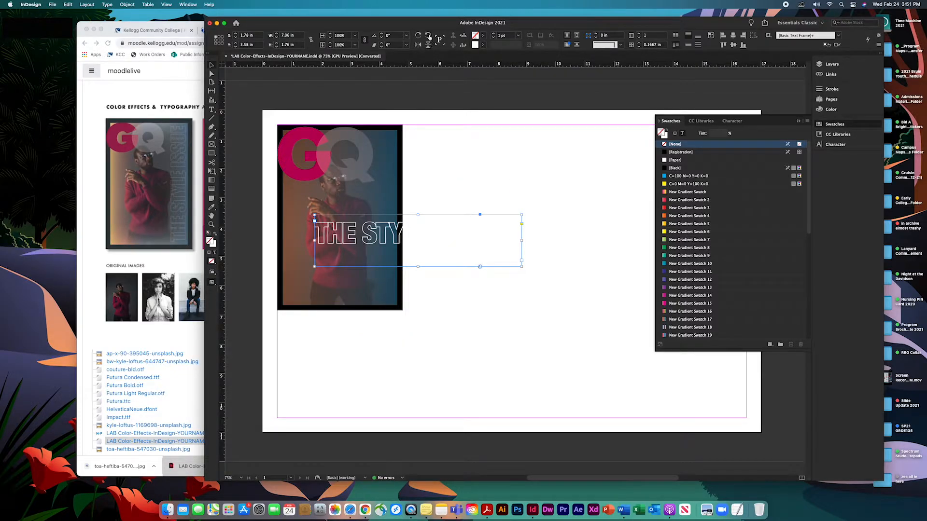
Step: Rotate THE STYLE ISSUE frame 90° counterclockwise along the poster's right edge and reduce the text to 67 pt
click(428, 36)
drag(347, 190, 393, 285)
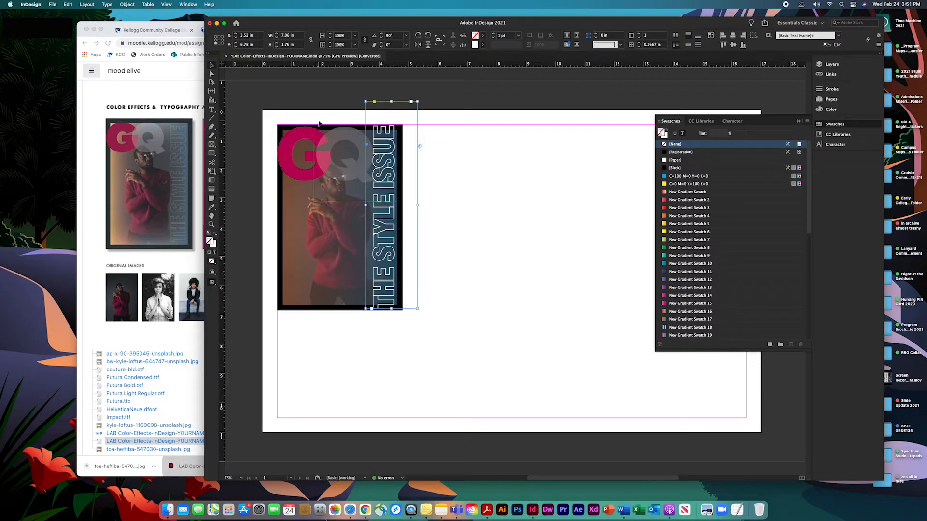
click(210, 111)
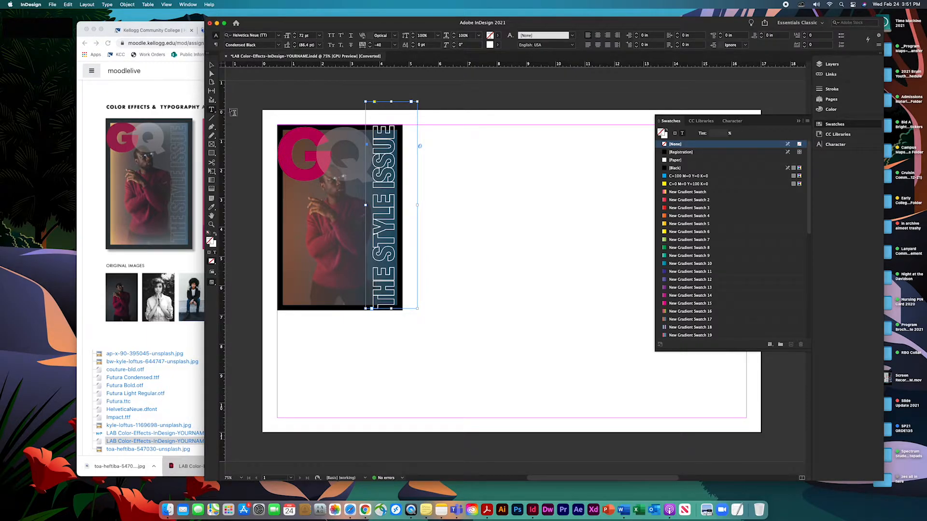
click(295, 39)
click(295, 38)
click(295, 38)
click(295, 38)
click(295, 38)
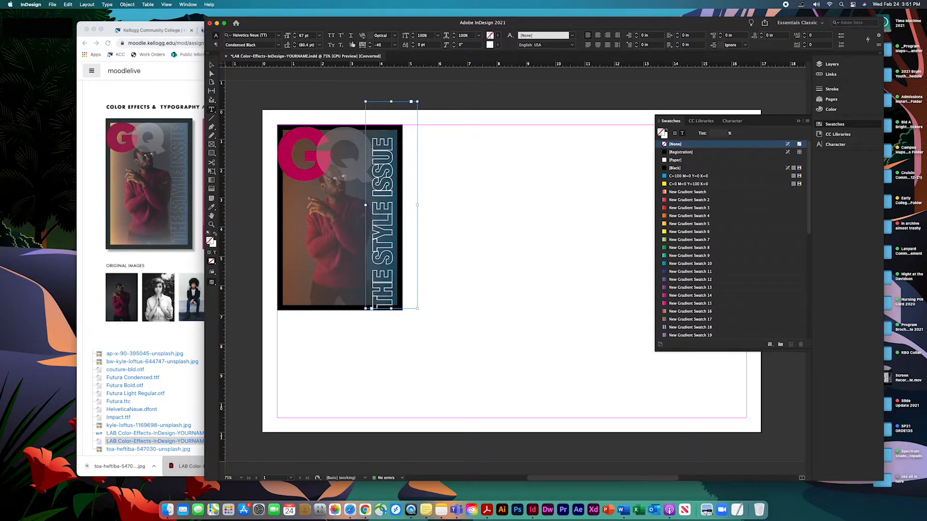
Step: Try looser tracking values up to 20 on the vertical THE STYLE ISSUE text and settle on -10
click(370, 43)
click(369, 43)
click(370, 44)
click(370, 44)
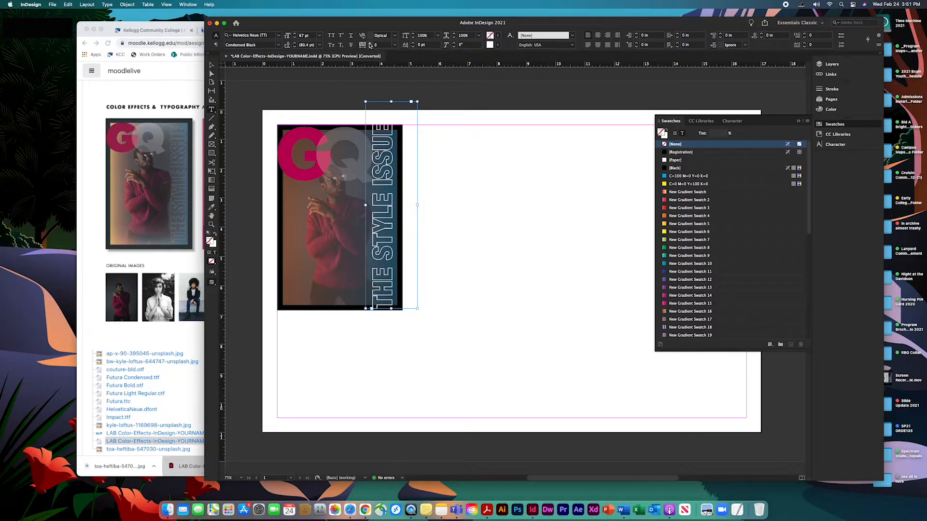
click(370, 43)
click(369, 43)
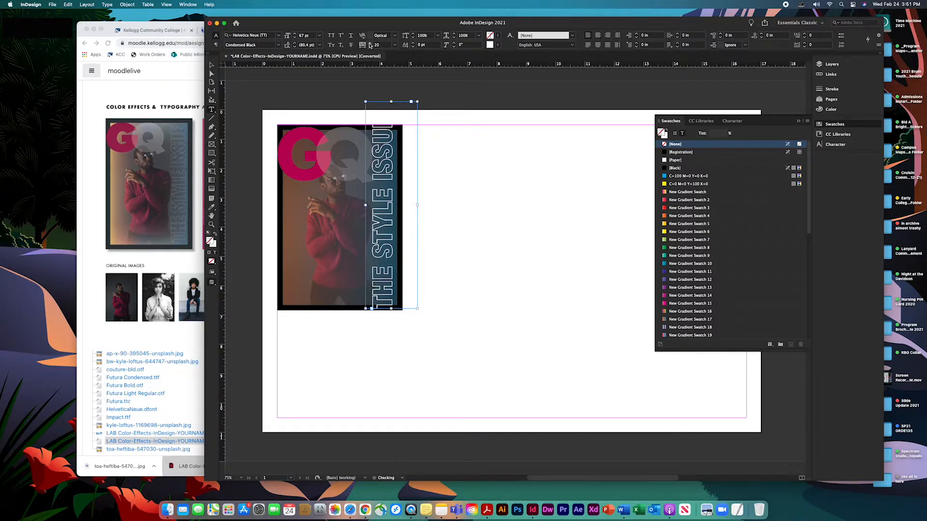
click(370, 46)
click(370, 47)
click(369, 46)
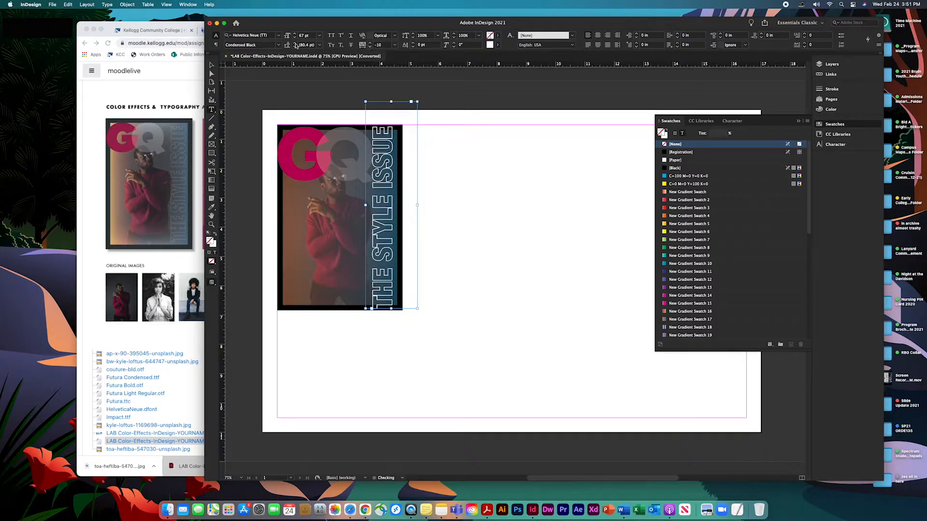
Step: Reduce the vertical THE STYLE ISSUE text to 63 pt
click(294, 38)
click(294, 38)
click(294, 38)
click(295, 38)
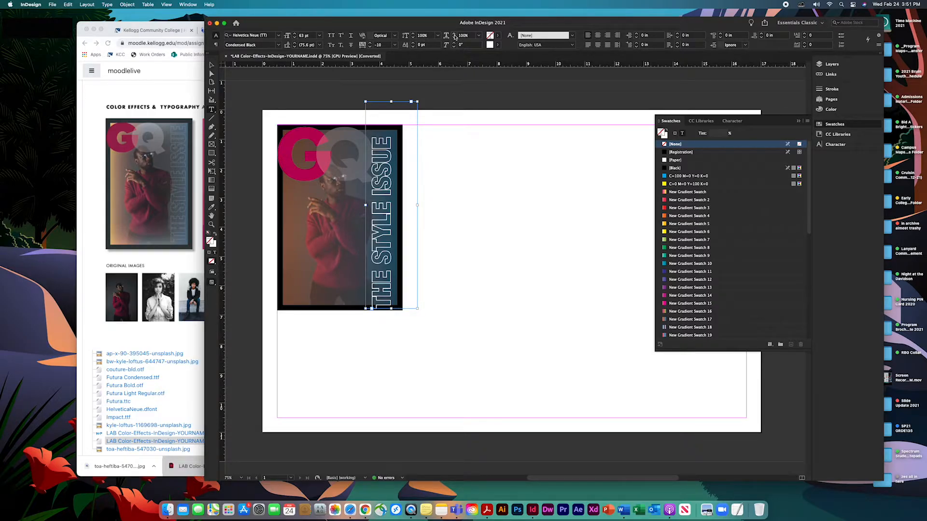
Step: Experiment with the horizontal scale of the THE STYLE ISSUE text and settle on 96%
click(454, 39)
click(453, 39)
click(453, 39)
click(454, 38)
click(454, 39)
click(454, 38)
click(453, 38)
click(453, 38)
click(454, 39)
click(453, 38)
click(453, 35)
click(454, 36)
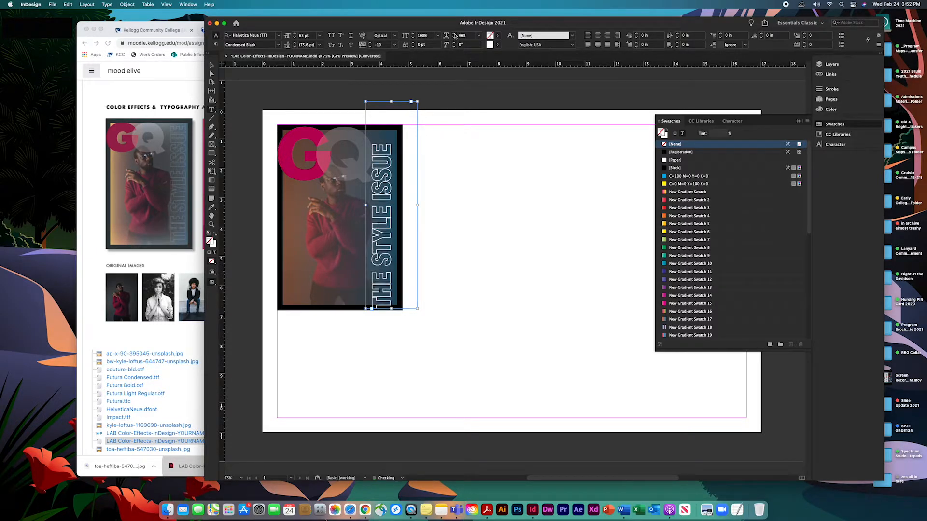
click(453, 35)
click(454, 35)
click(453, 35)
click(454, 36)
click(454, 36)
click(454, 35)
click(454, 35)
click(454, 38)
click(454, 38)
click(454, 38)
click(453, 38)
click(454, 37)
click(454, 38)
click(454, 37)
click(454, 37)
click(454, 37)
click(454, 38)
click(453, 38)
click(454, 37)
click(454, 38)
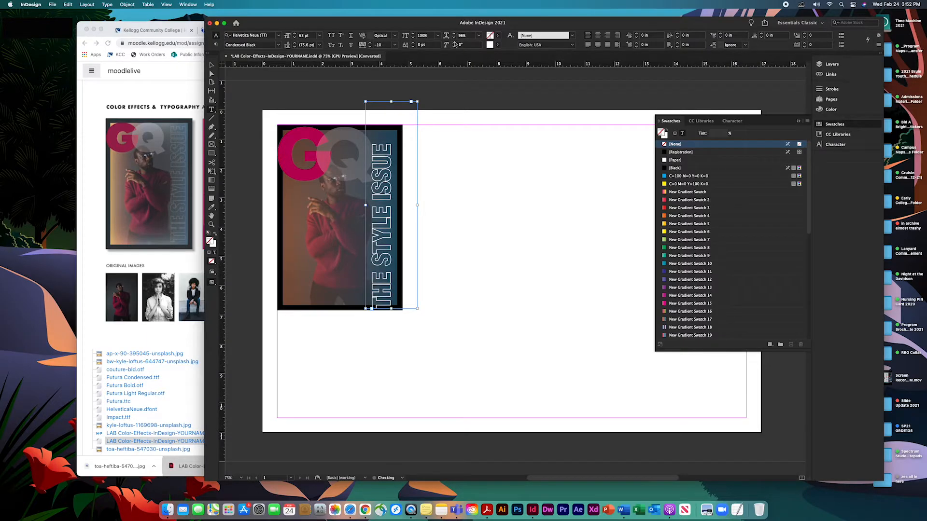
Step: Set the tracking of THE STYLE ISSUE to 20 and move its frame to about X 3.68 in, Y 6.7 in
click(370, 43)
click(371, 43)
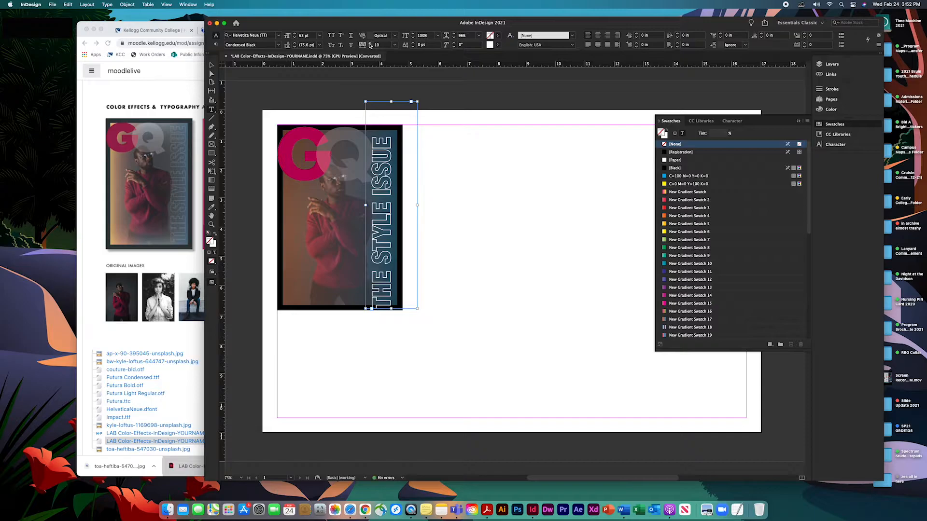
click(370, 43)
click(211, 65)
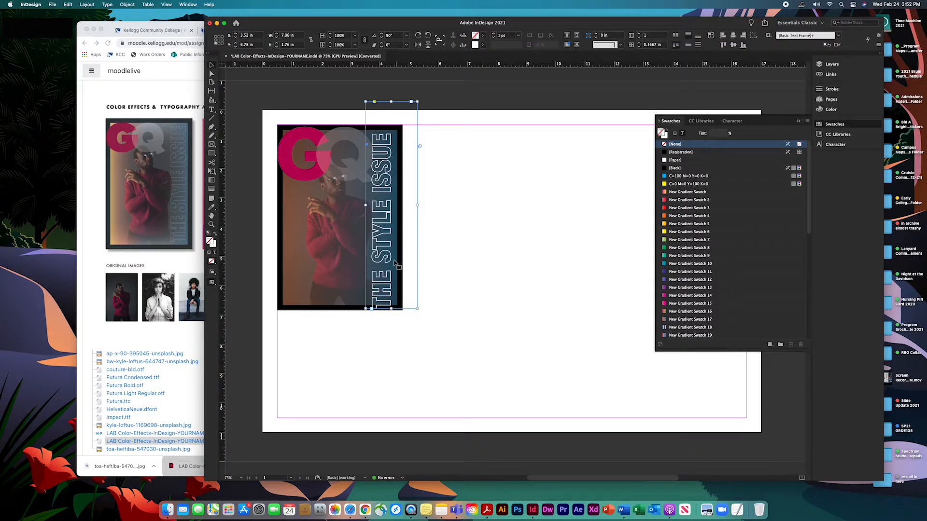
drag(395, 262, 400, 260)
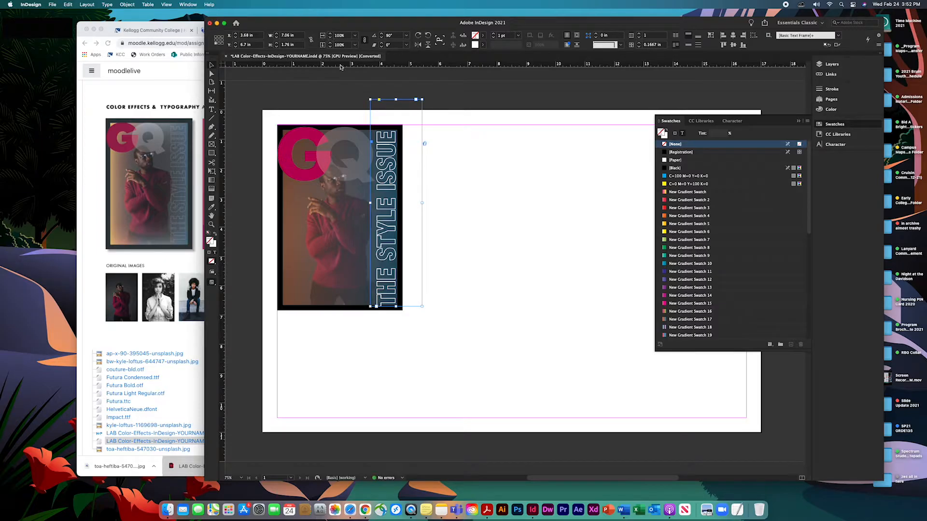
Step: Reselect THE STYLE ISSUE text frame over the poster and lower its opacity to 24%
click(213, 110)
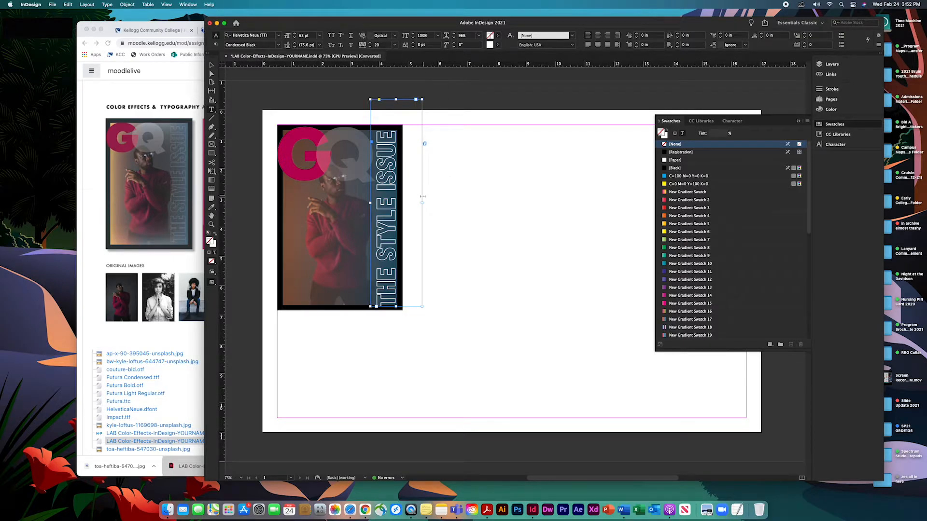
key(Escape)
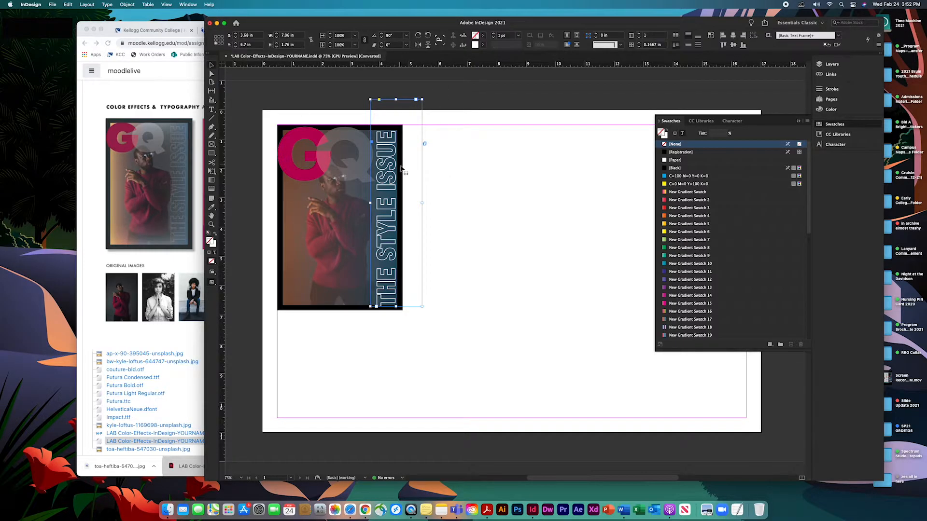
click(343, 252)
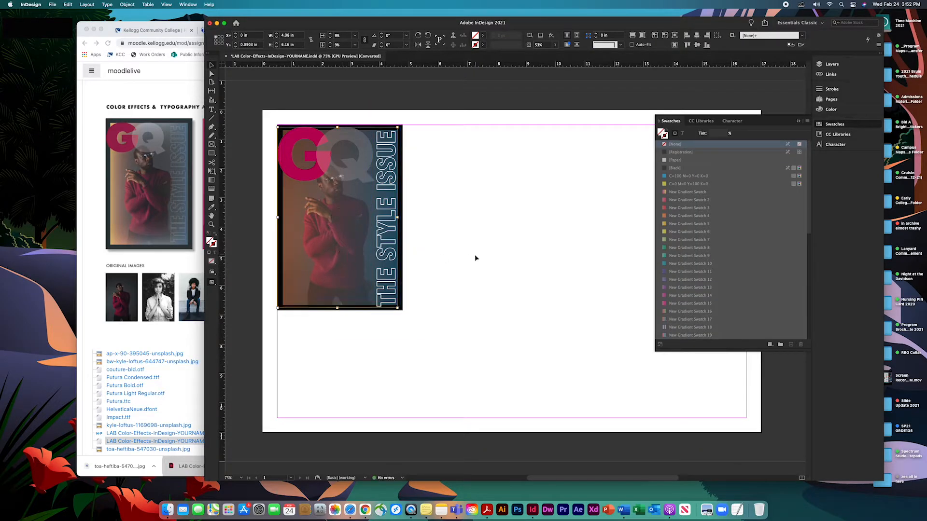
click(397, 223)
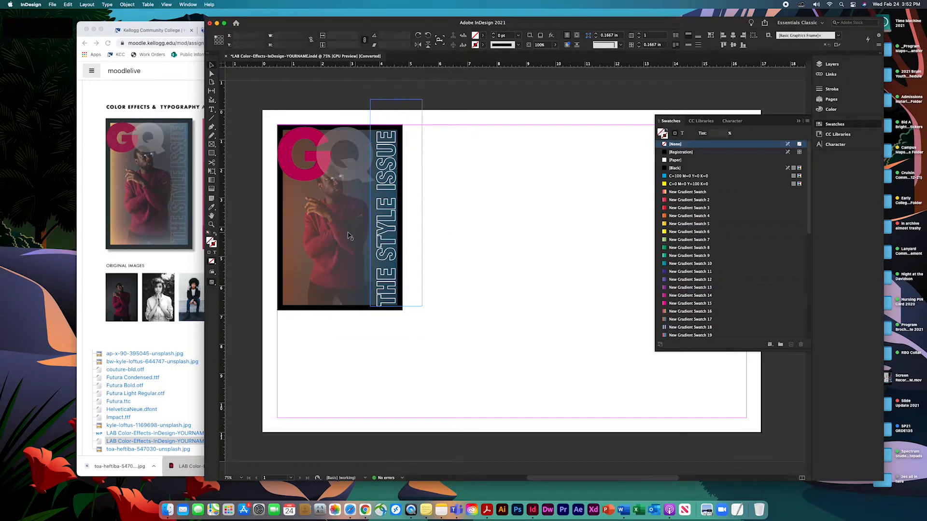
click(338, 213)
click(397, 186)
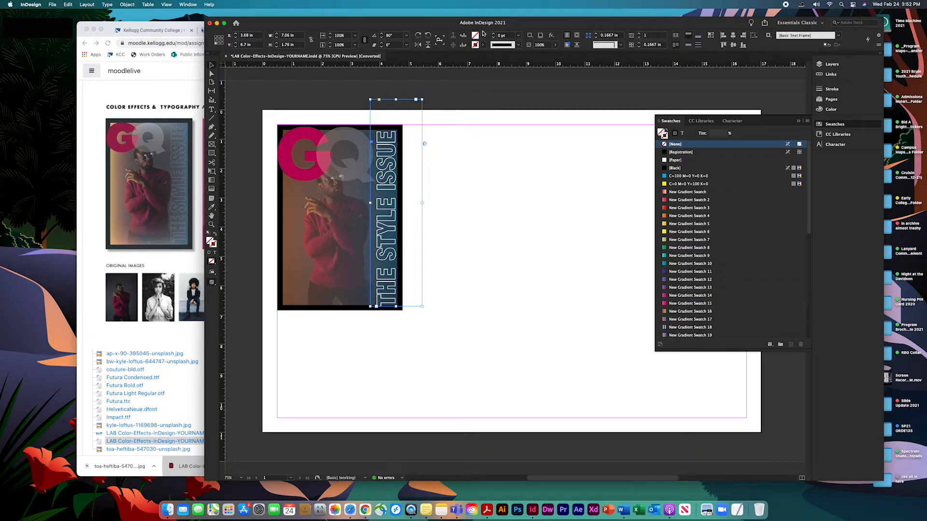
click(554, 44)
drag(556, 54, 526, 55)
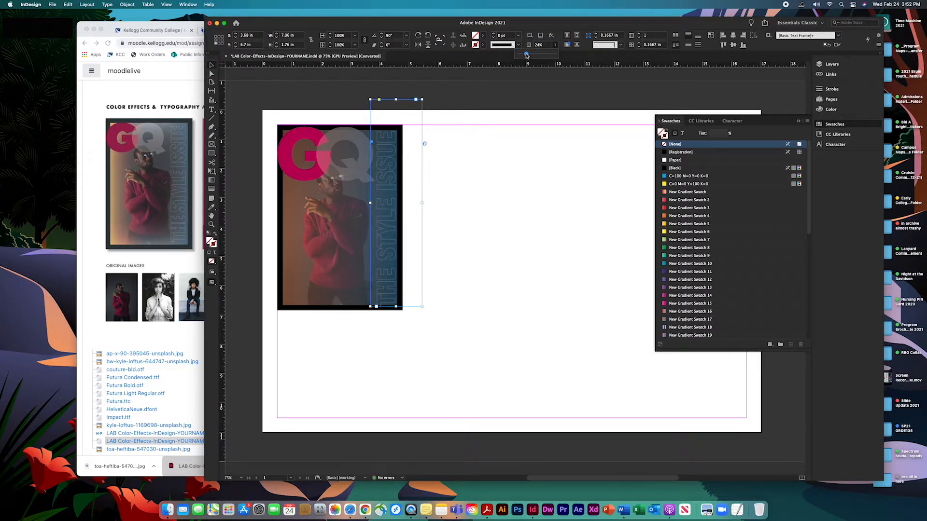
Step: Reduce THE STYLE ISSUE to 61 pt, nudge its frame up to about Y 6.6 in, and deselect it
click(212, 110)
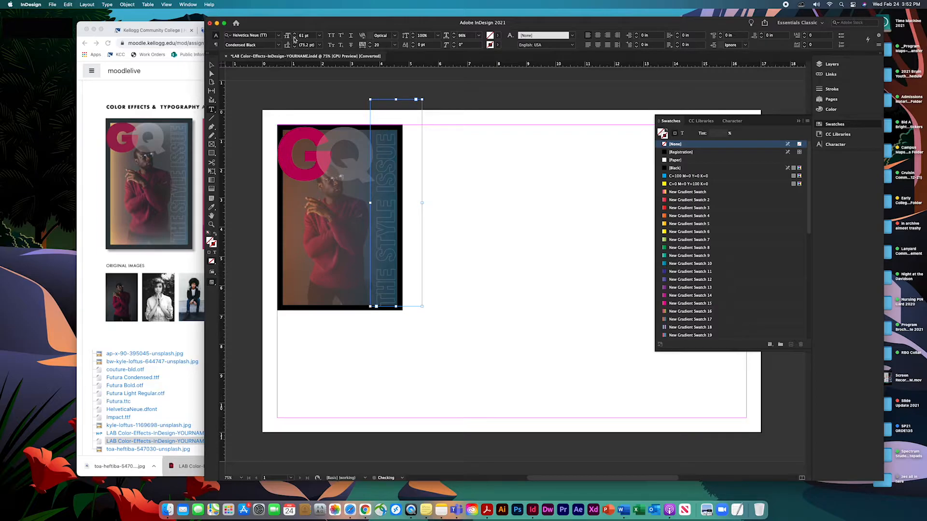
click(212, 65)
drag(393, 271, 392, 267)
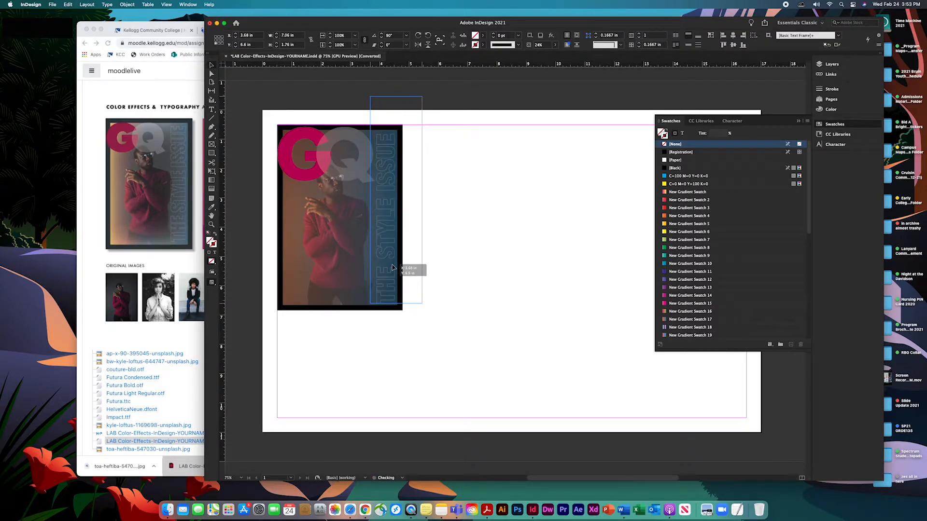
click(433, 269)
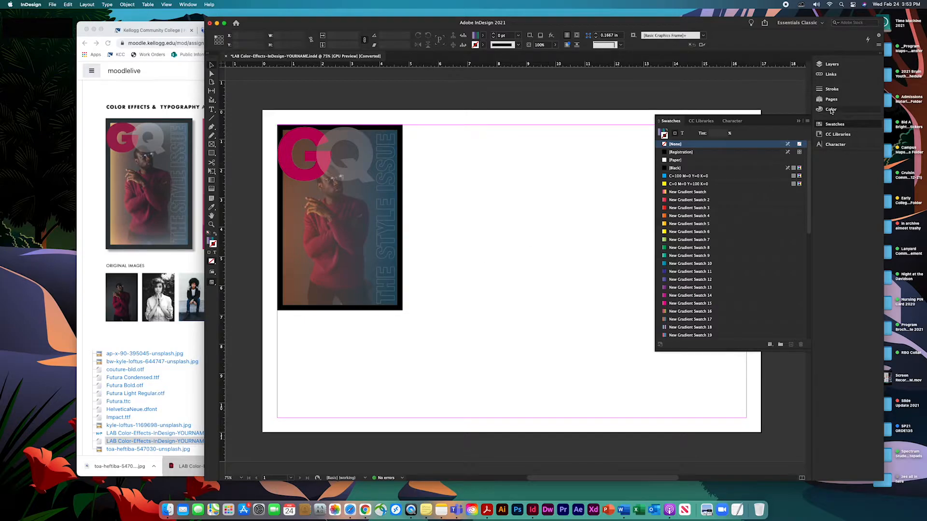
Step: Collapse the swatches and narrow the document window to view all four sample posters, then widen it again
click(797, 120)
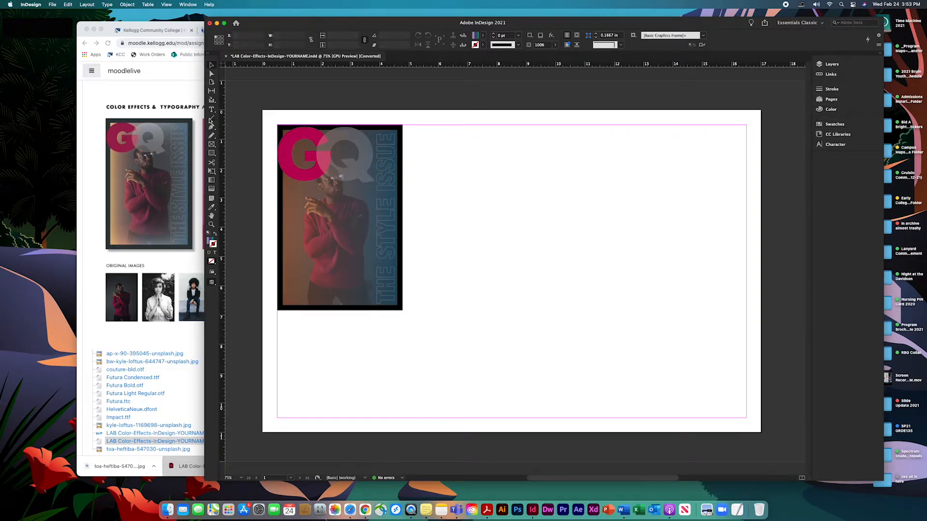
drag(205, 119, 504, 126)
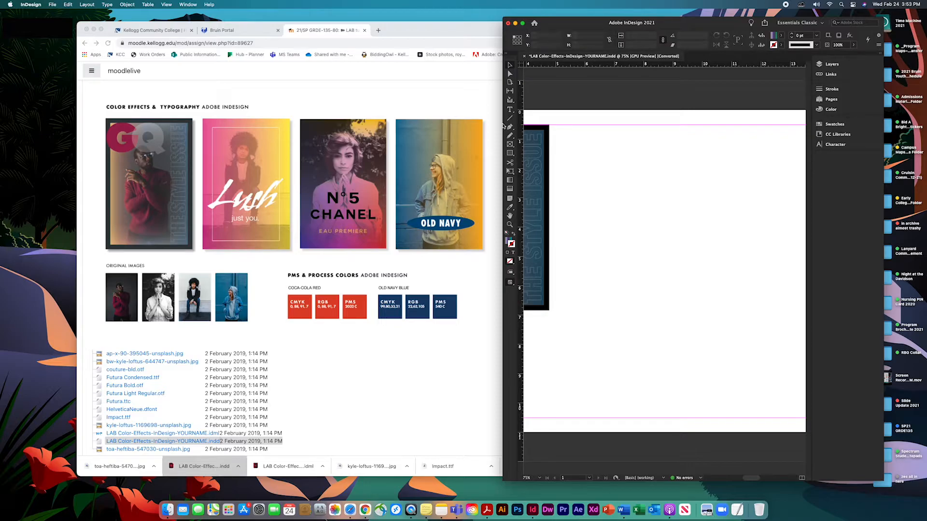
drag(503, 127, 256, 115)
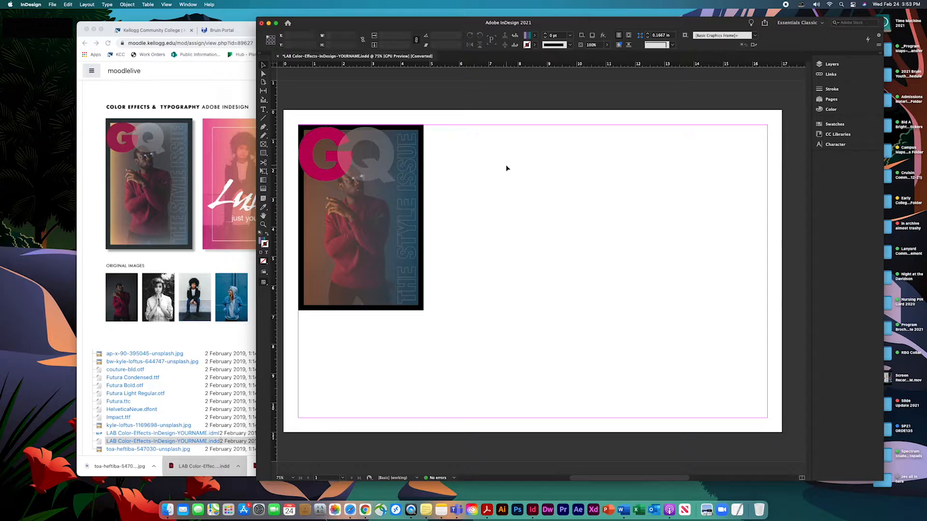
Step: Select the black-bordered poster image frame and move it right to about X 1.74 in
click(300, 256)
click(300, 257)
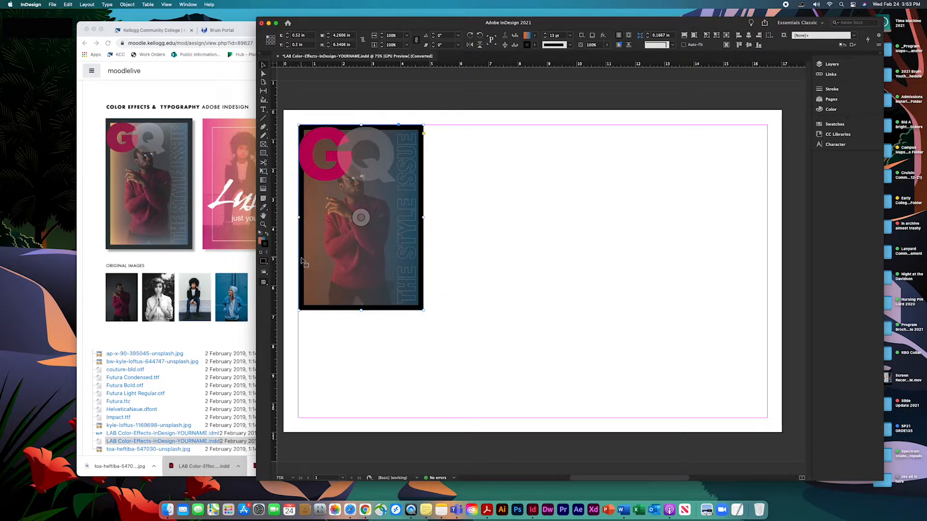
drag(301, 261, 338, 261)
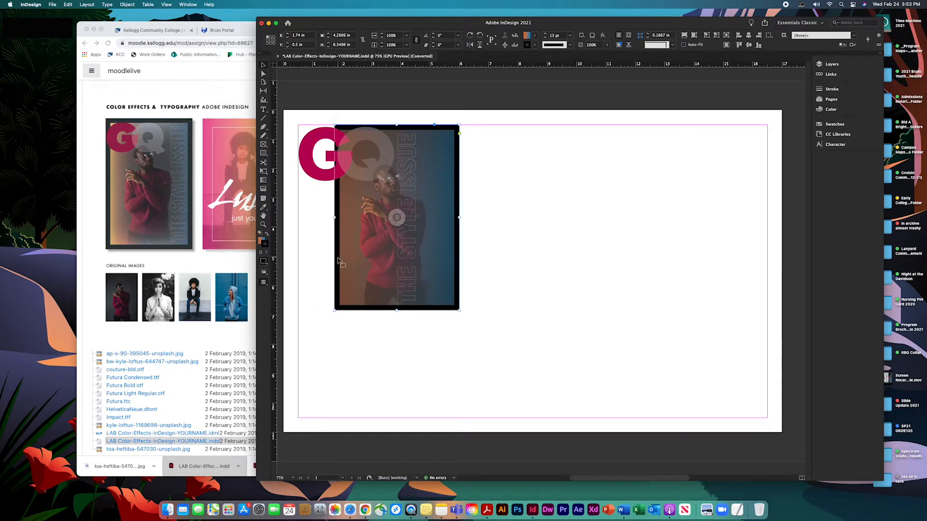
Step: Undo the poster image's last move and duplicate the image frame three times in an evenly spaced row across the page
key(super+z)
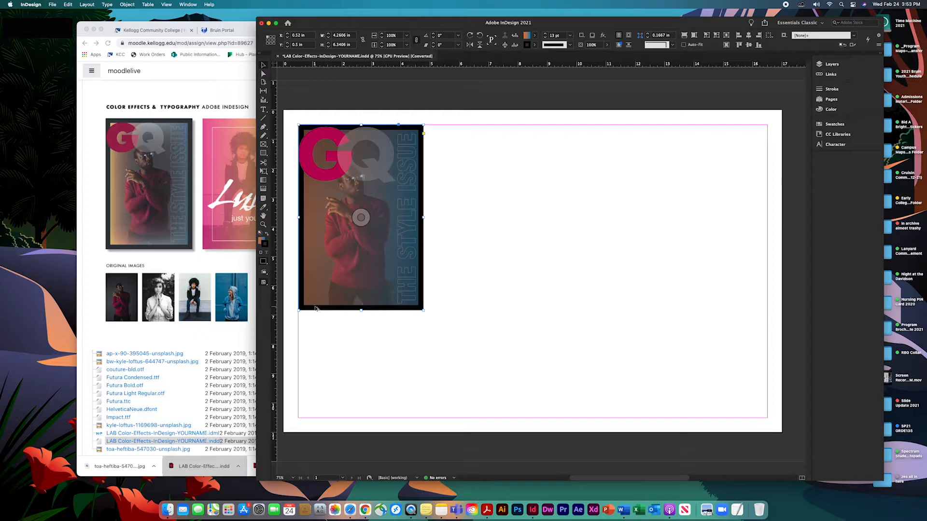
drag(315, 307, 719, 310)
drag(515, 296, 504, 296)
drag(628, 303, 622, 303)
drag(730, 302, 721, 302)
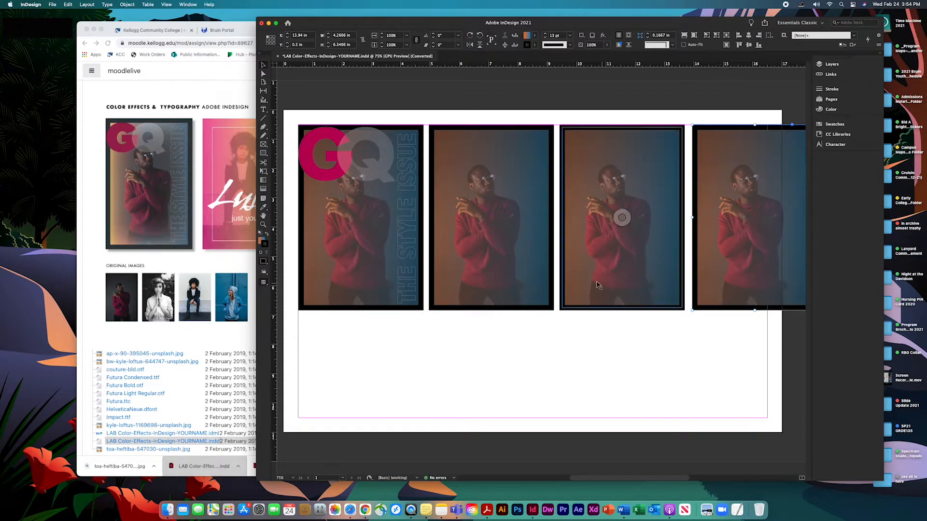
key(super+minus)
drag(652, 286, 649, 286)
click(728, 296)
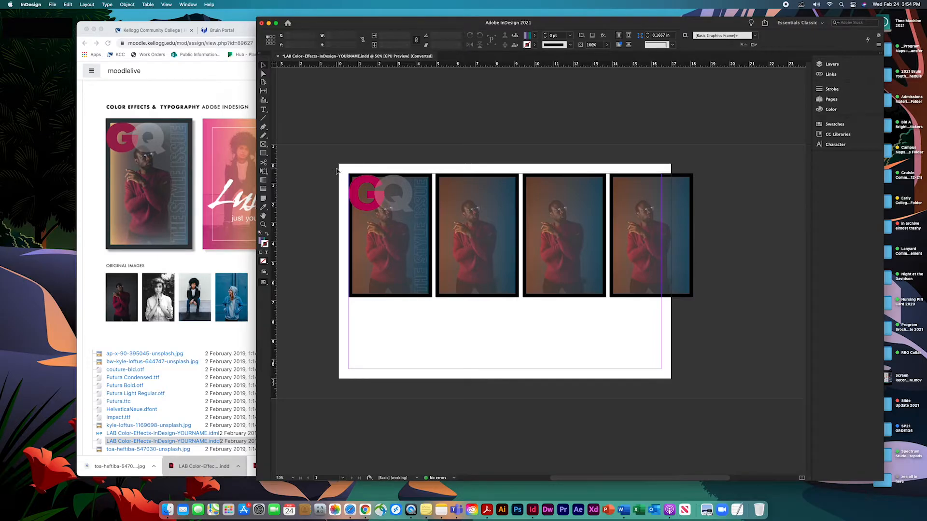
Step: Select all four posters together with the GQ and THE STYLE ISSUE text, and open the Scale options
drag(336, 172, 374, 177)
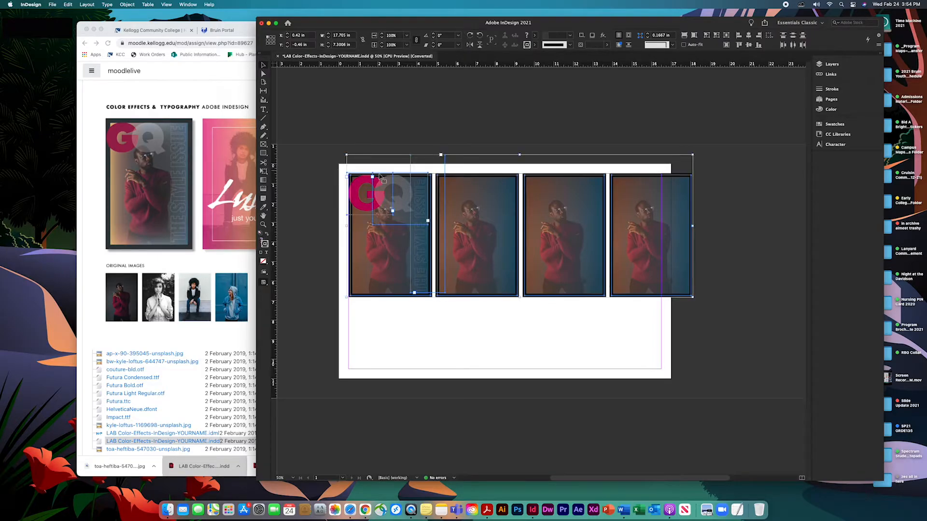
click(713, 264)
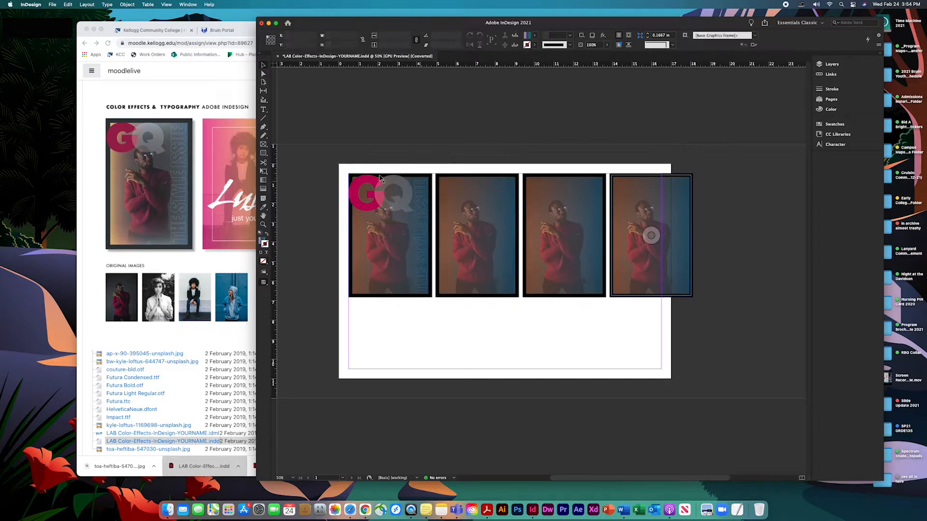
drag(321, 152, 741, 354)
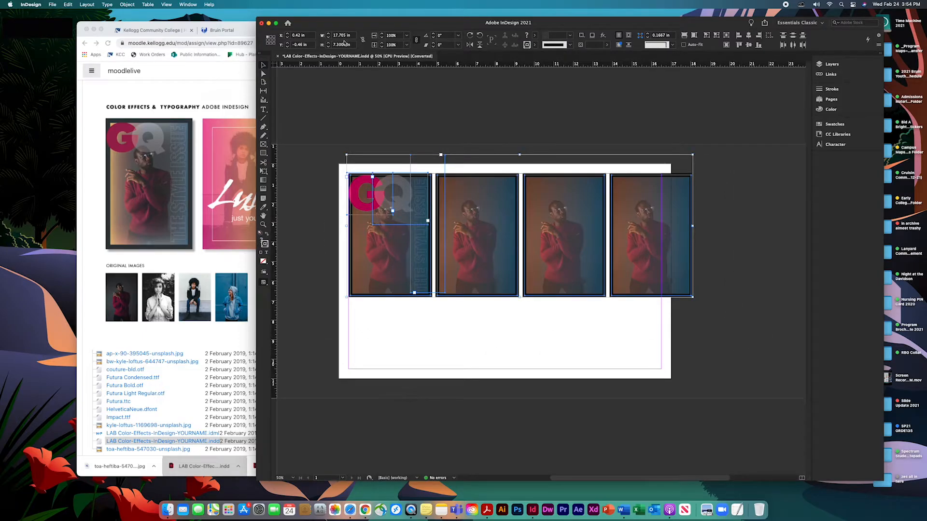
click(127, 4)
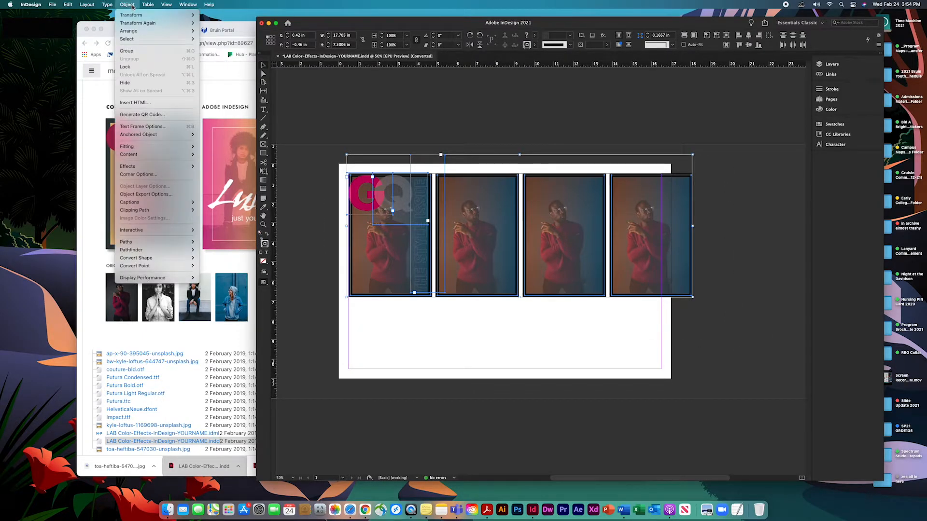
mouse_move(134, 14)
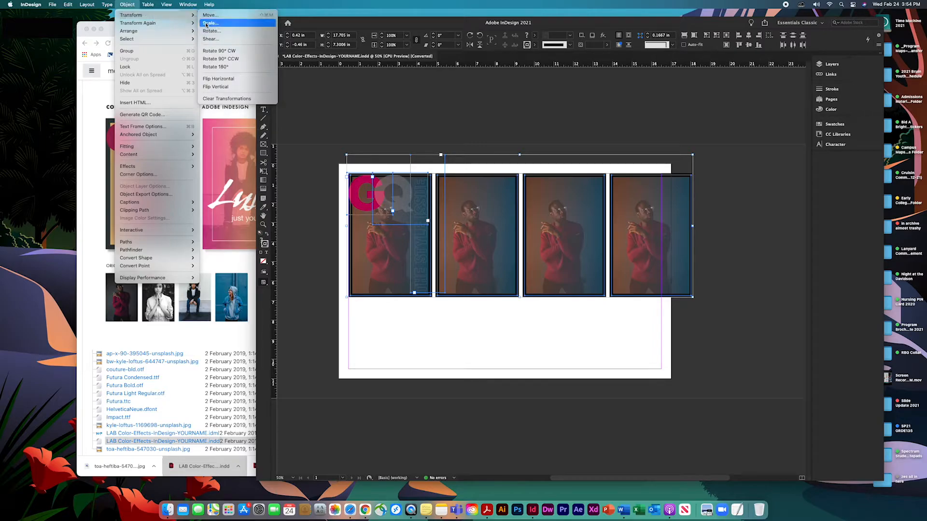
click(219, 23)
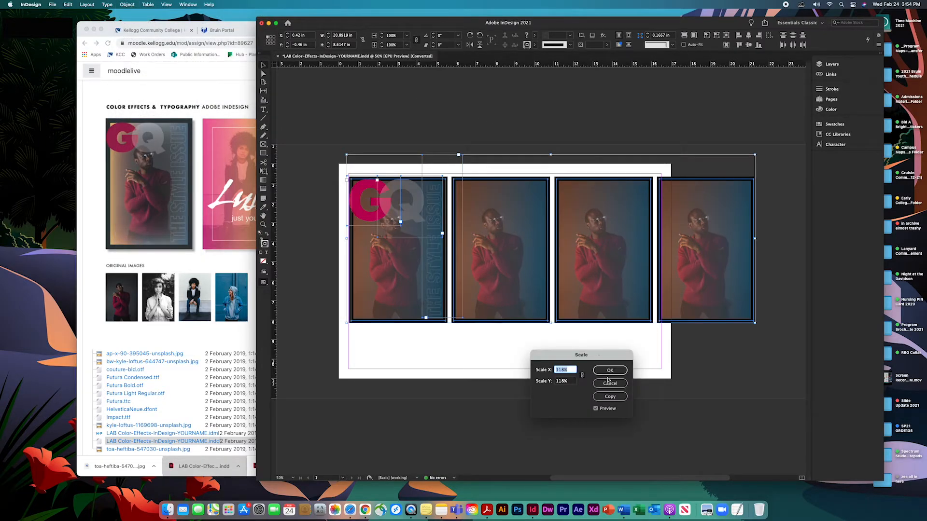
Step: Preview the selected posters scaled to 80% and to 90%
text(80)
click(596, 409)
click(596, 408)
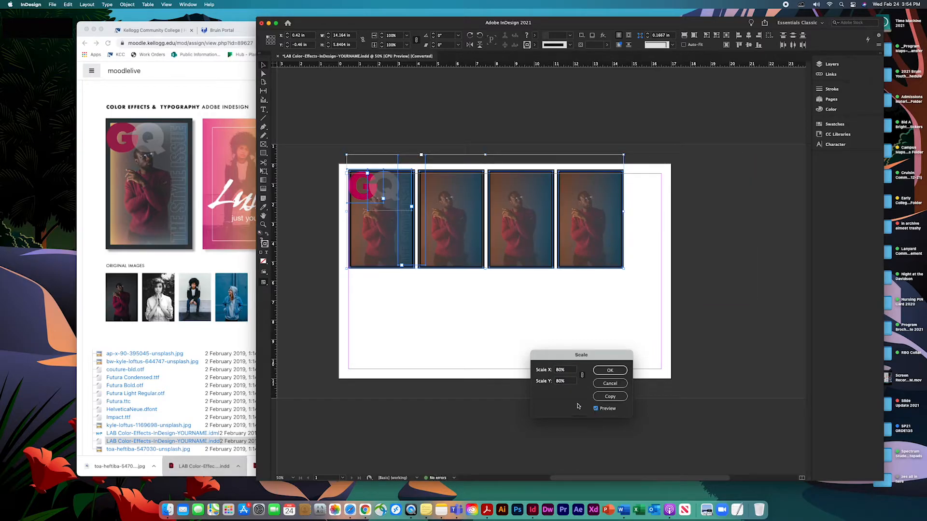
double_click(558, 370)
click(596, 409)
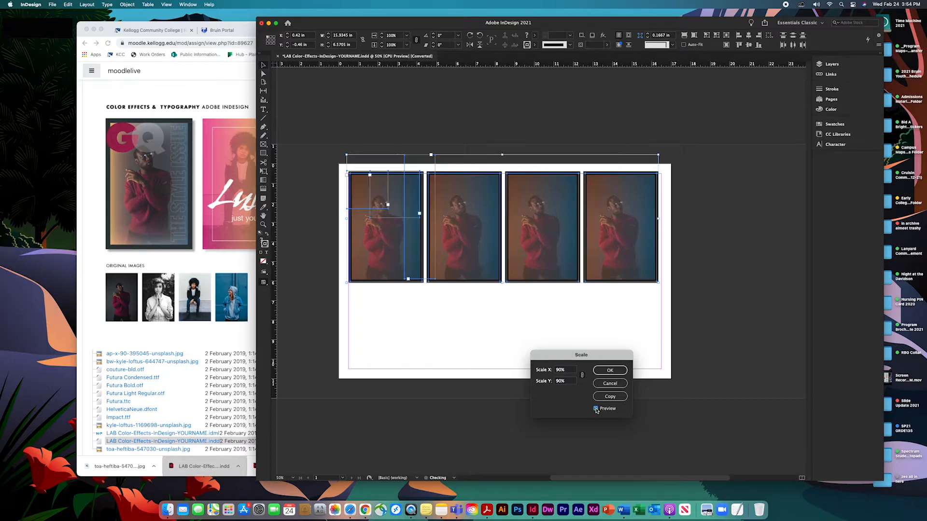
click(595, 409)
click(596, 409)
Step: Preview the selected posters at scales of 85%, 87% and 89%
double_click(558, 370)
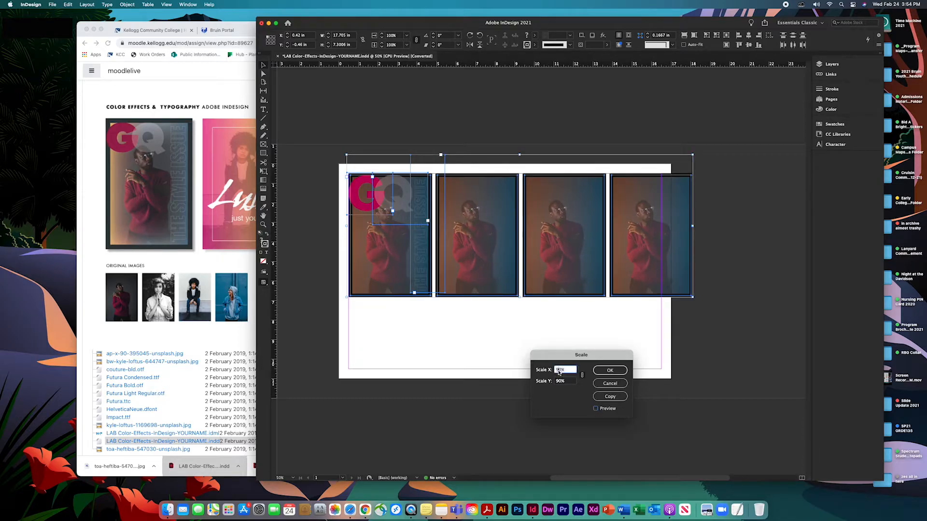
text(85)
click(596, 409)
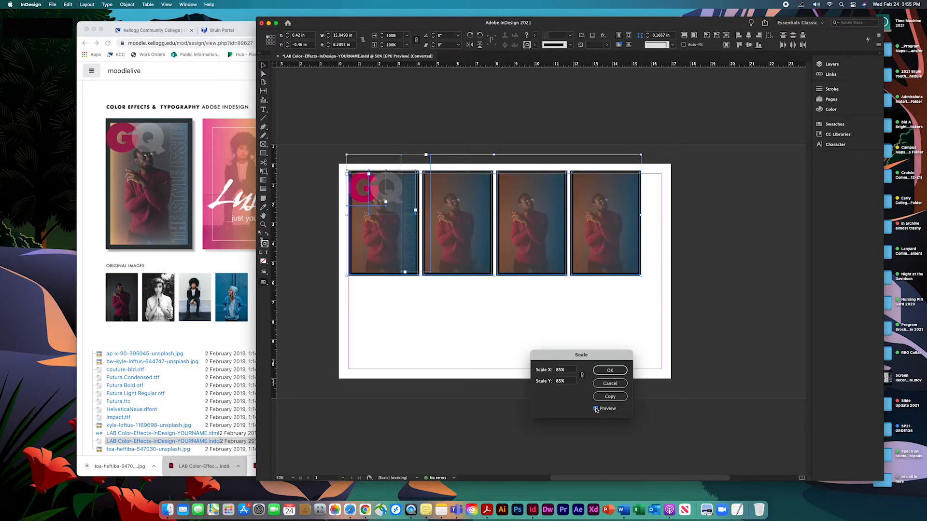
double_click(560, 371)
text(87)
click(595, 409)
click(596, 409)
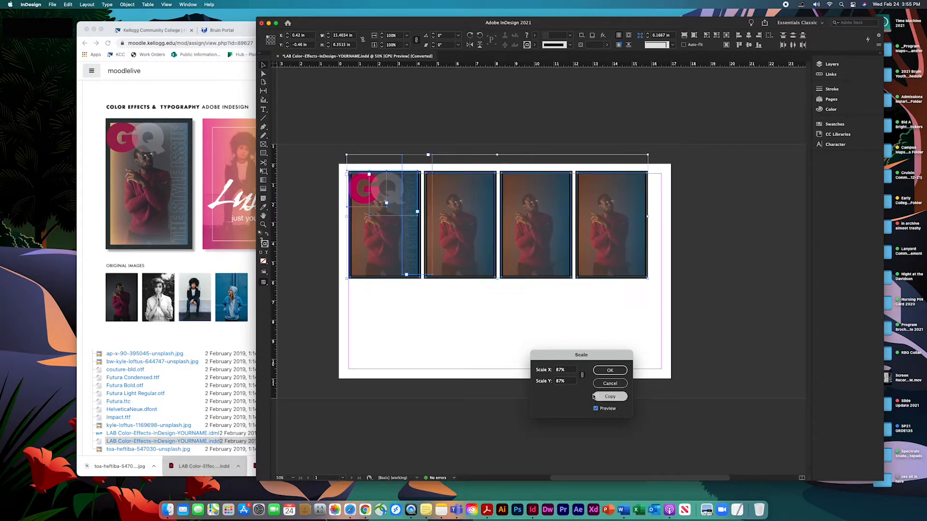
double_click(560, 371)
text(89)
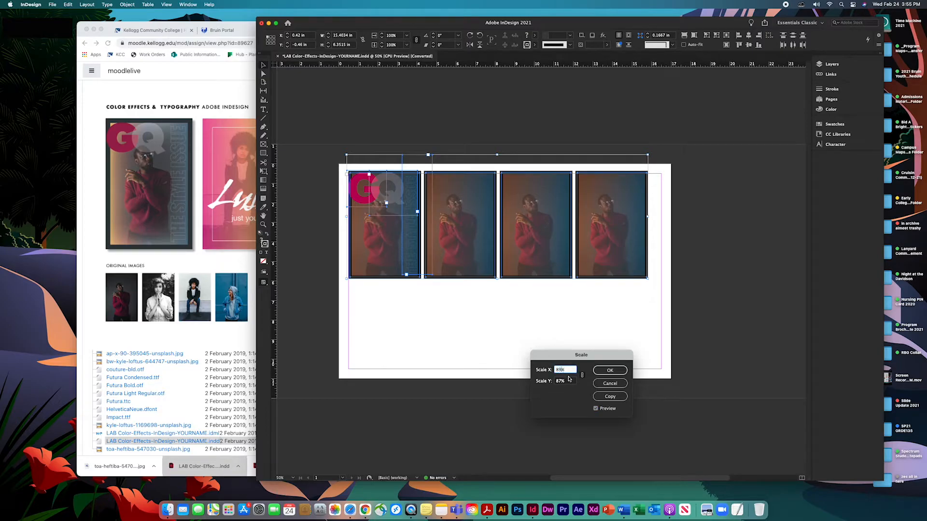
click(596, 409)
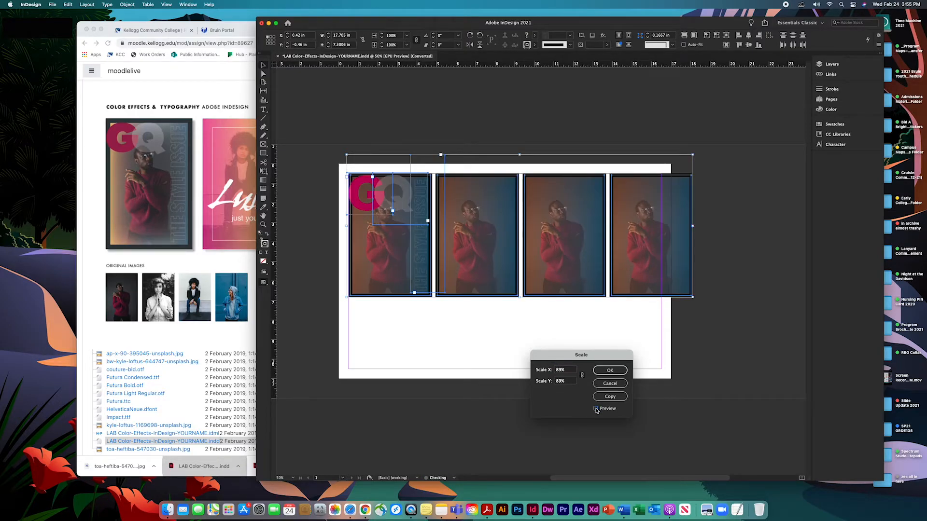
click(596, 408)
Step: Scale the selected posters to 90%, shift them inside the page margins, and deselect them
double_click(559, 371)
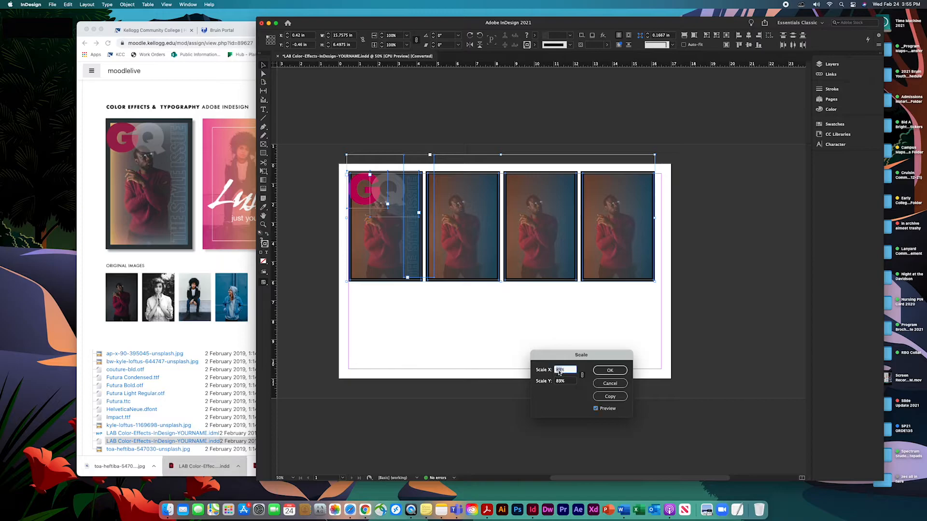
text(90)
key(Return)
drag(560, 279, 561, 281)
click(708, 317)
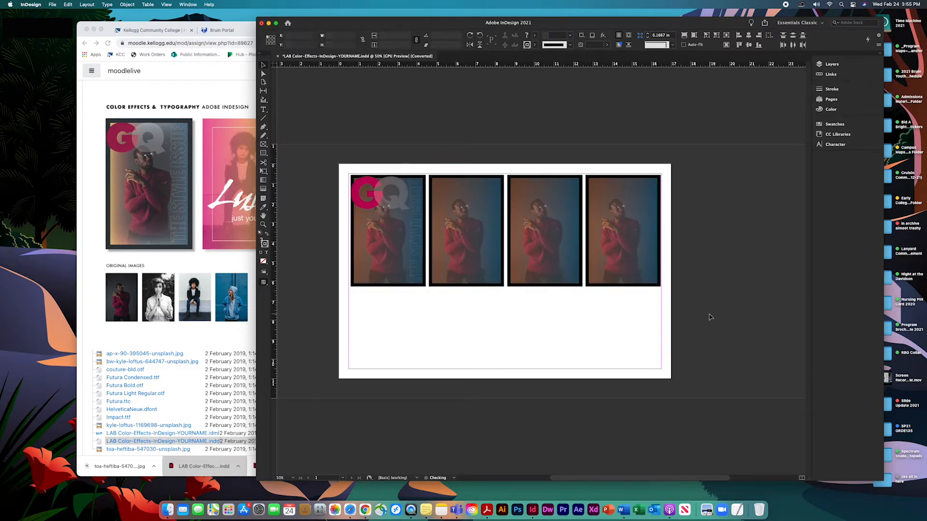
Step: Select the four poster image frames and distribute them evenly by their horizontal centers
click(493, 244)
click(550, 248)
click(630, 259)
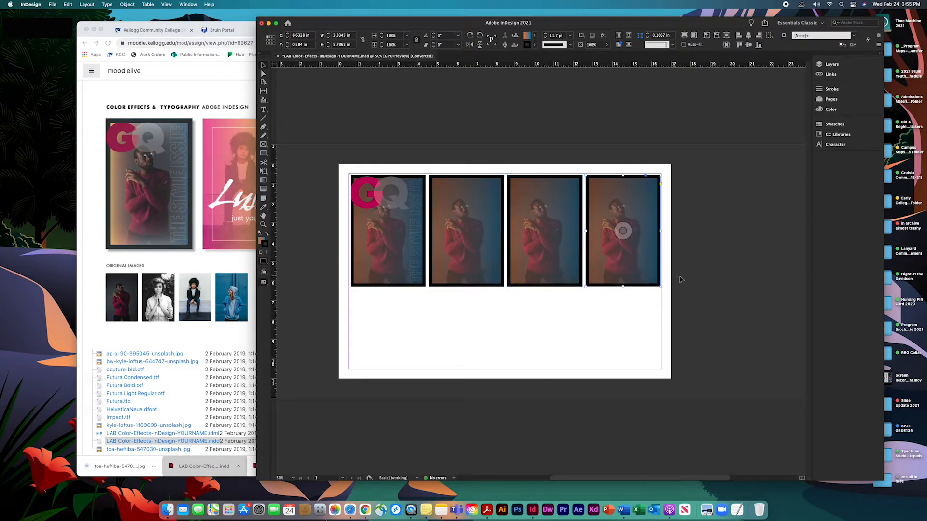
click(680, 278)
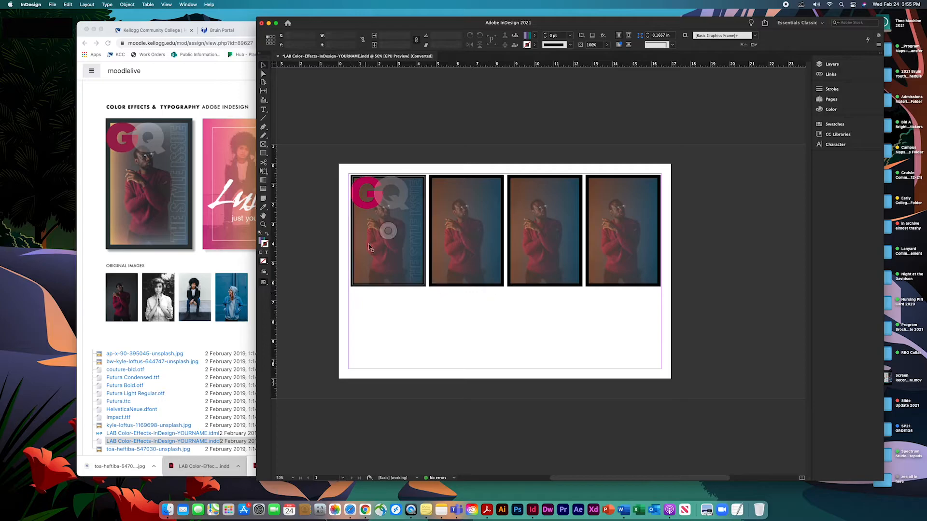
click(418, 290)
click(365, 284)
shift+click(453, 285)
shift+click(526, 285)
shift+click(603, 286)
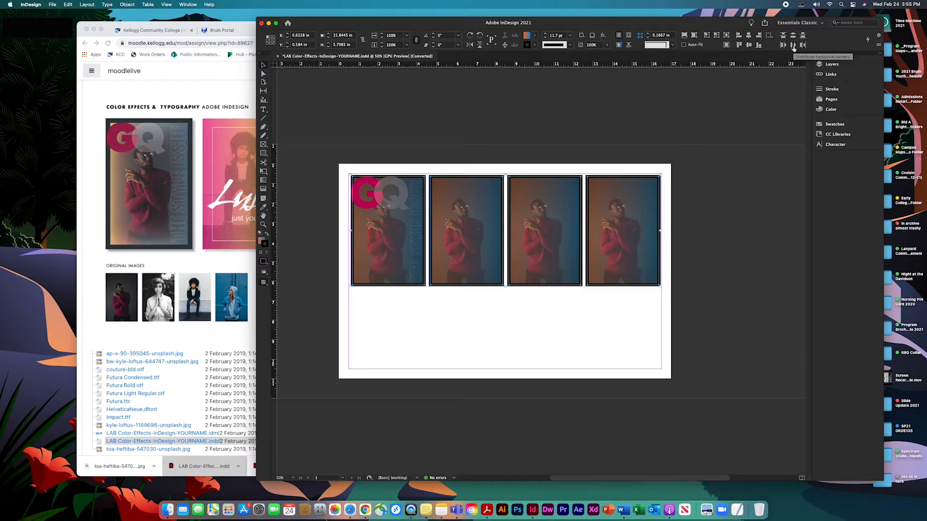
click(793, 45)
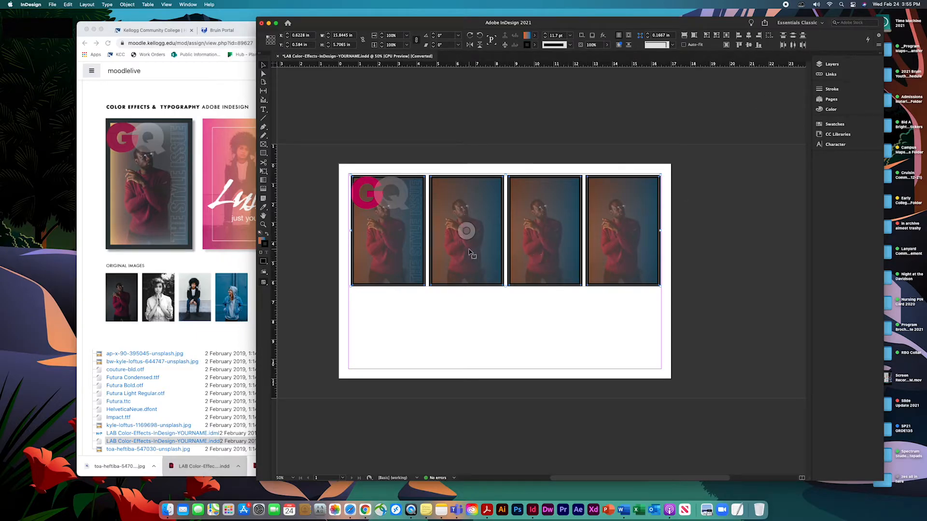
click(478, 310)
Step: Replace the image in the second poster frame with kyle-loftus-1169698-unsplash.jpg from Downloads
click(486, 200)
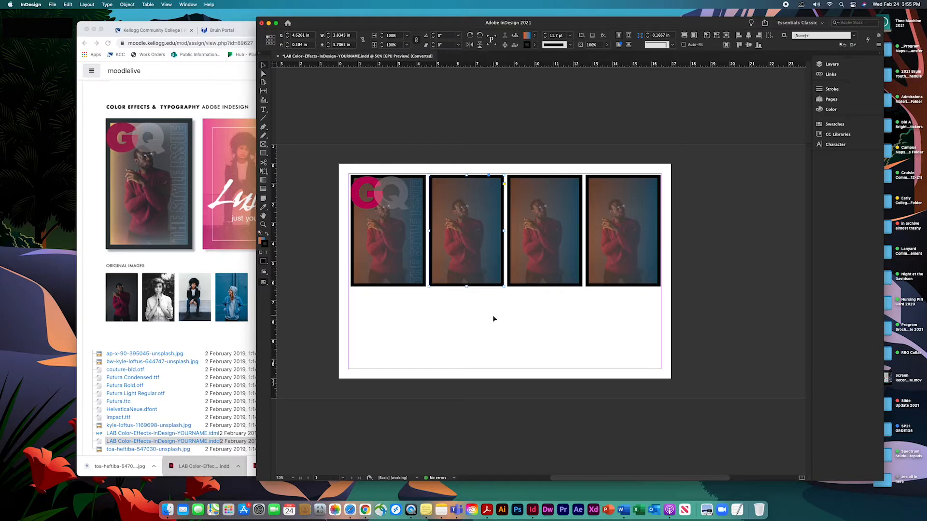
key(super+d)
scroll(442, 171, down, 5)
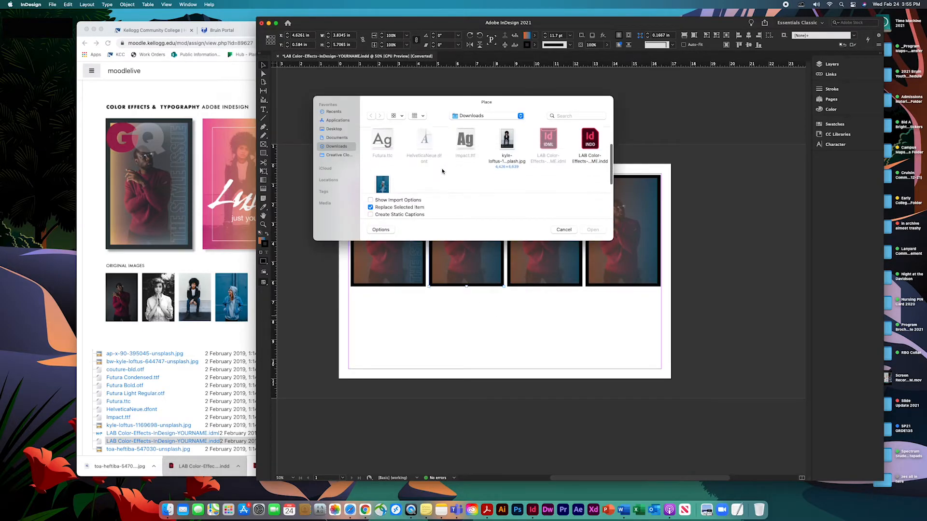
click(508, 141)
click(592, 229)
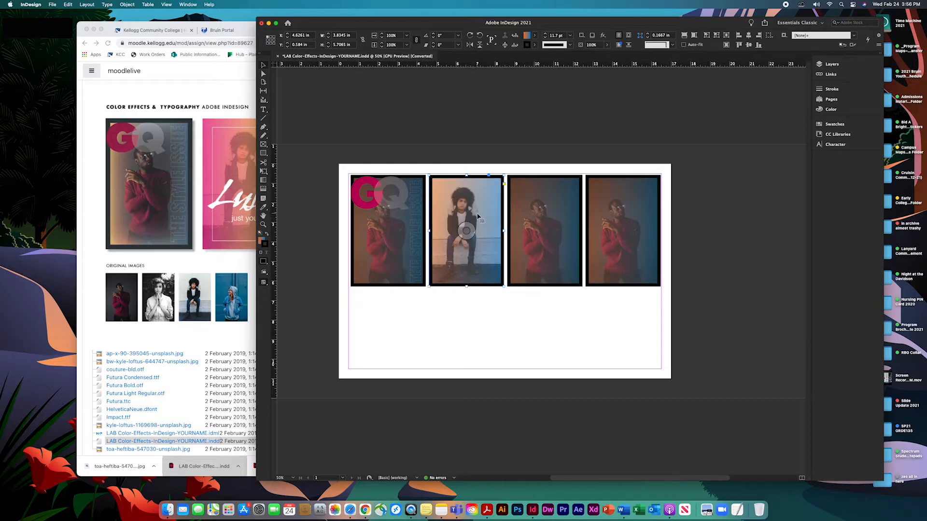
Step: Set the second poster's stroke weight to 0 pt and refit its image to the frame
click(831, 90)
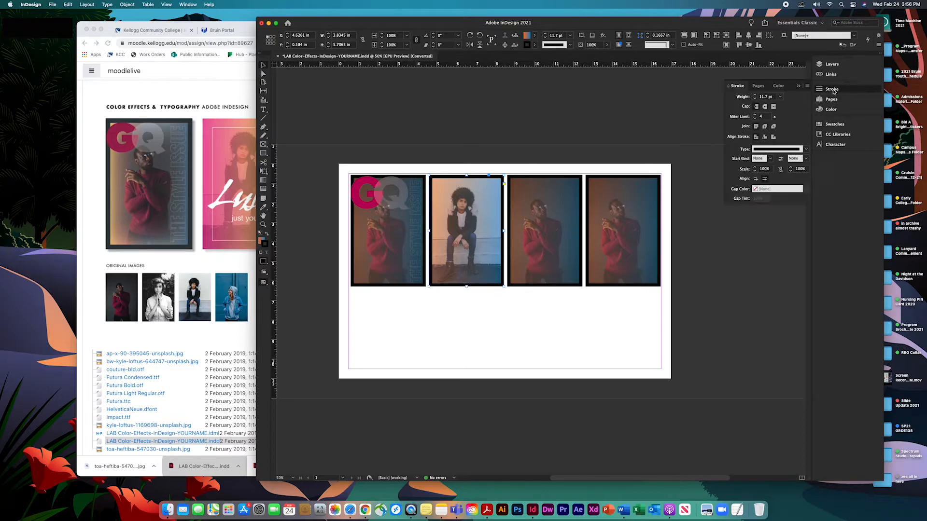
click(755, 100)
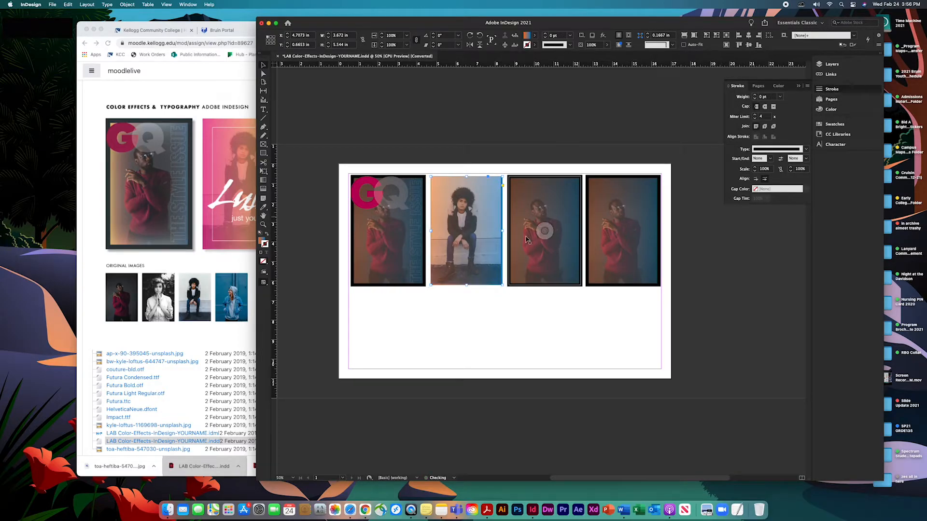
right_click(486, 220)
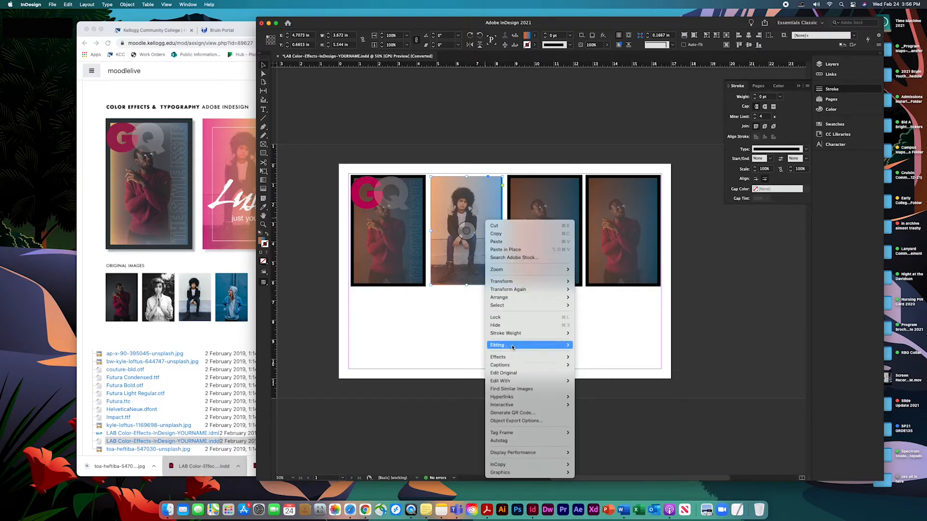
mouse_move(512, 347)
click(594, 347)
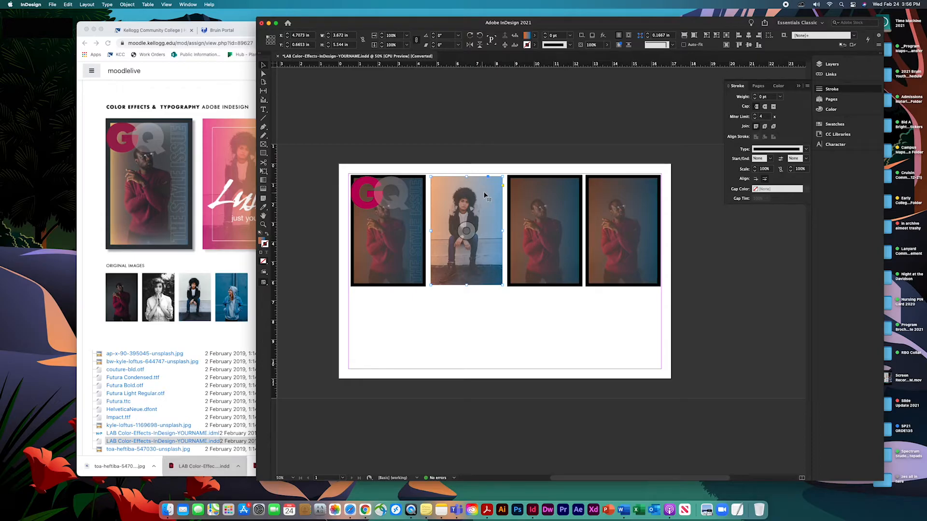
Step: Fill the second poster's frame with the pink-to-yellow New Gradient Swatch and collapse the swatches
click(839, 125)
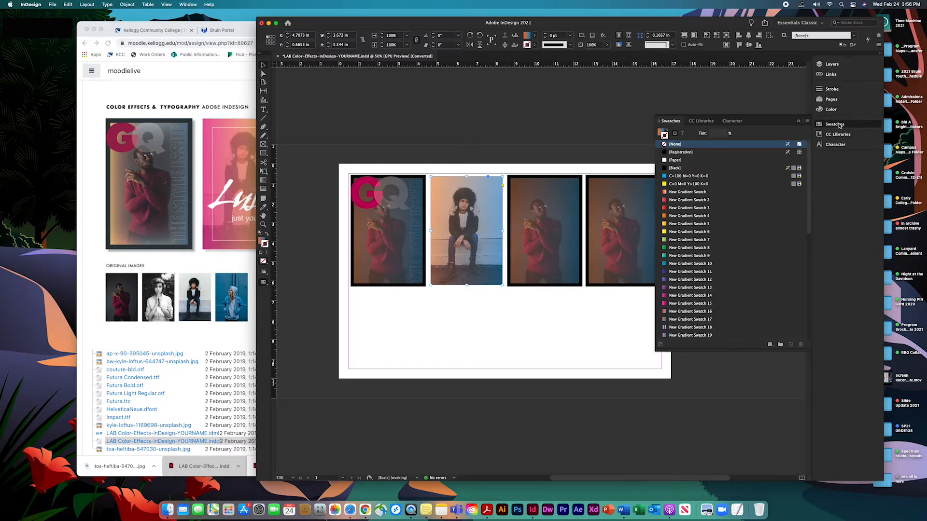
click(690, 319)
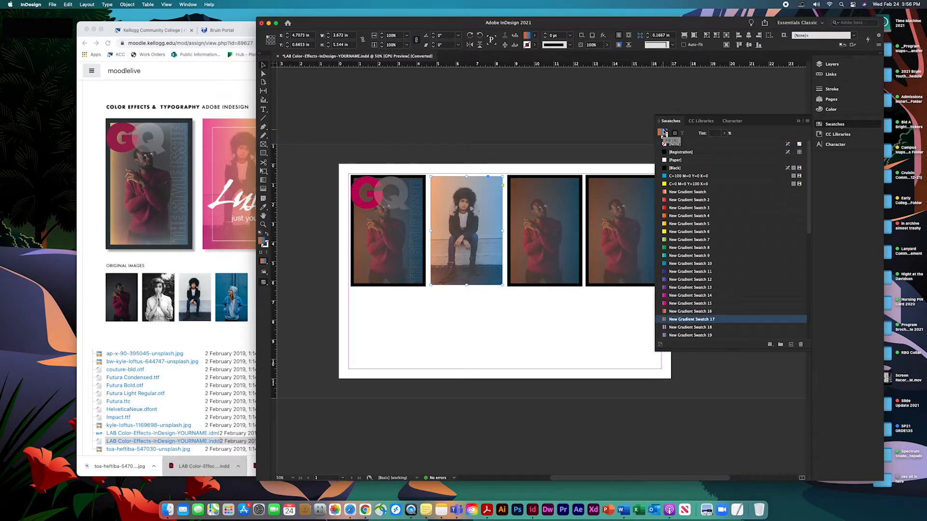
click(680, 192)
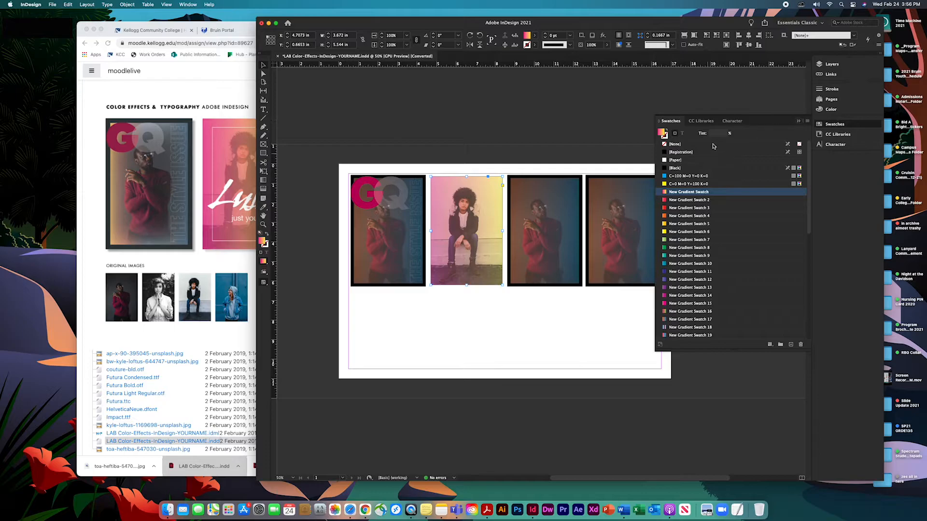
click(581, 105)
click(482, 206)
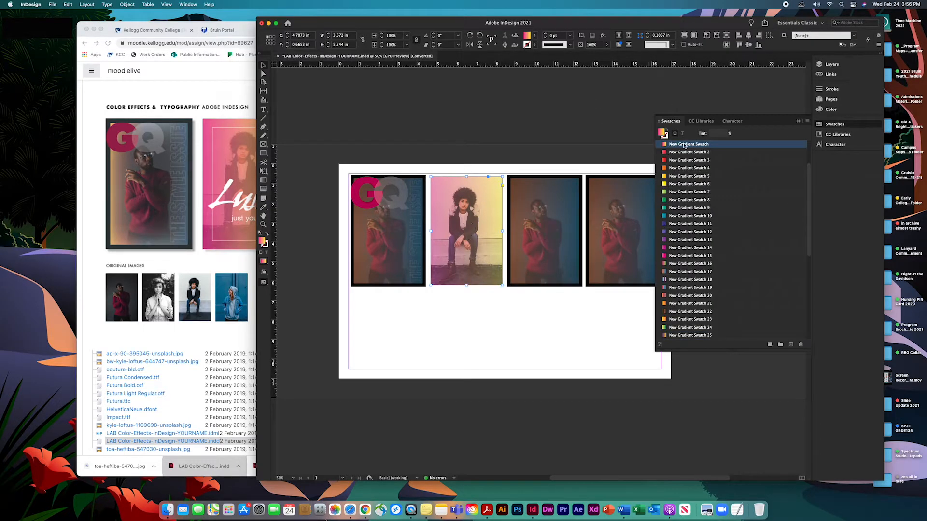
double_click(484, 188)
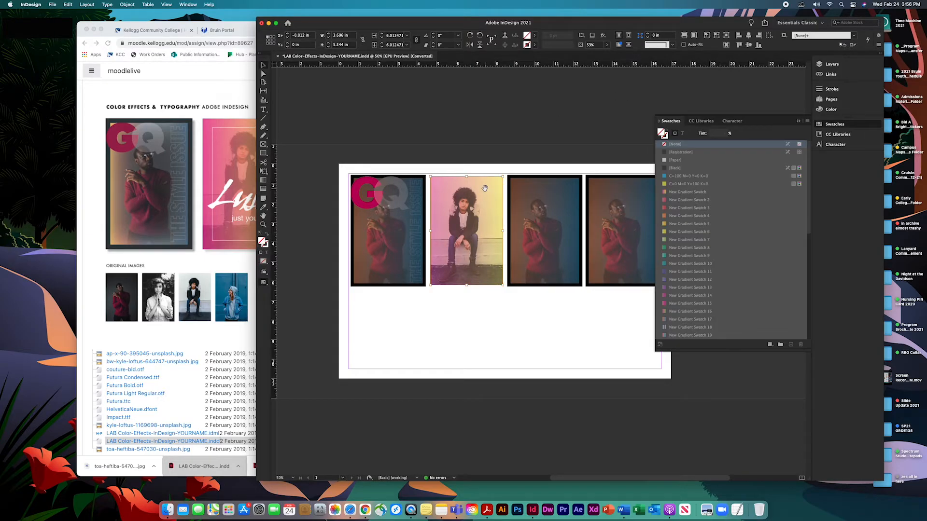
click(798, 121)
click(652, 132)
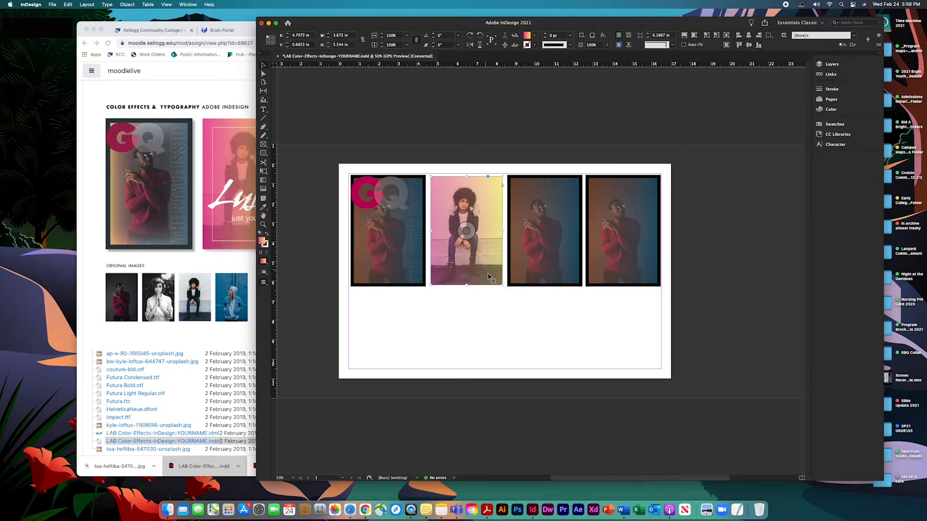
Step: Duplicate the second poster directly below the original and delete the image from the copy's frame
drag(486, 282, 487, 396)
double_click(488, 346)
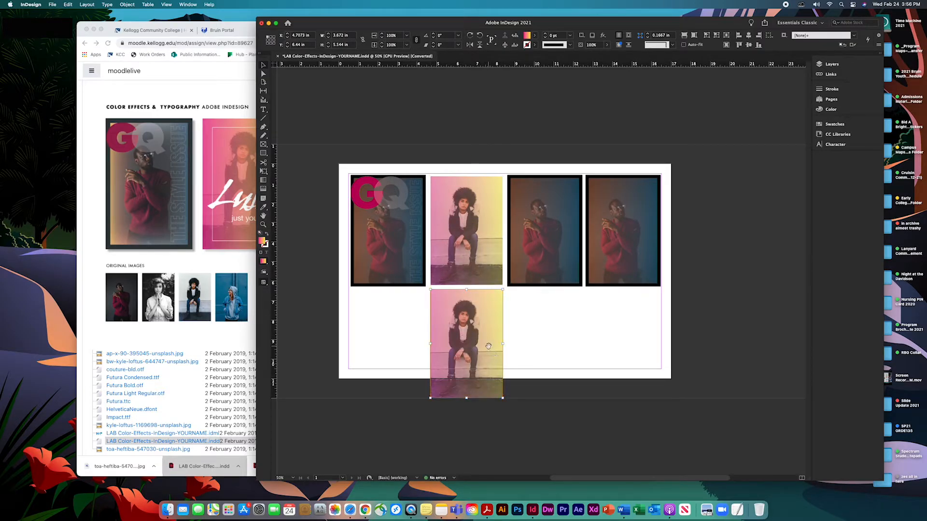
key(Delete)
click(490, 346)
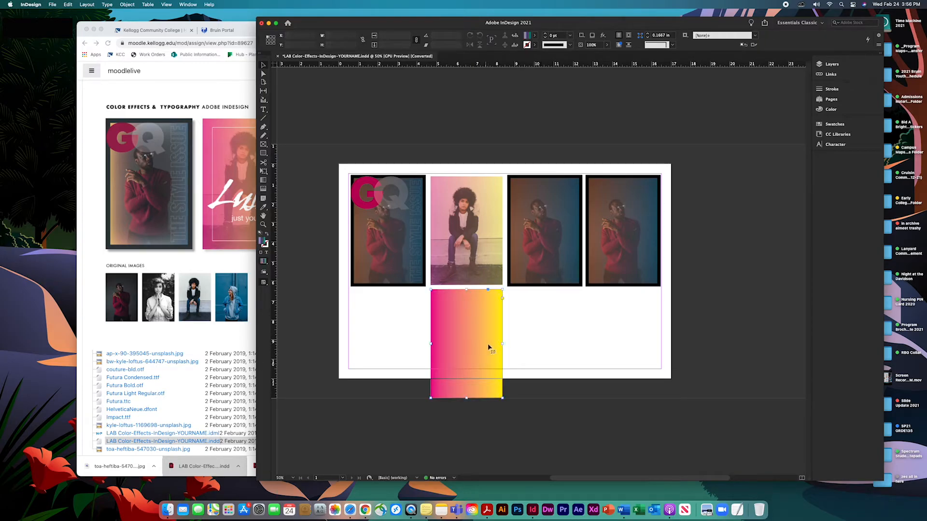
Step: Undo the copy's image deletion, the duplication and the second poster's pink-to-yellow gradient fill, then deselect everything
key(super+z)
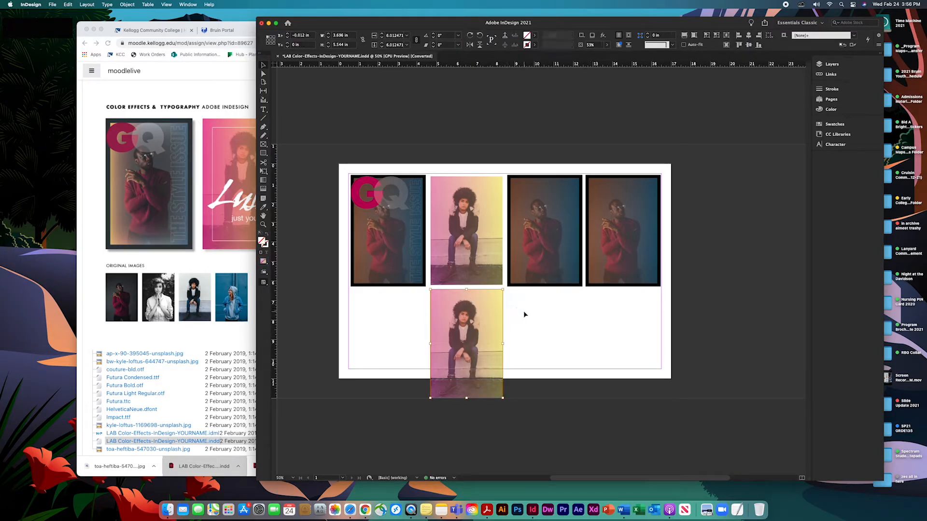
key(super+z)
key(super+z)
click(528, 317)
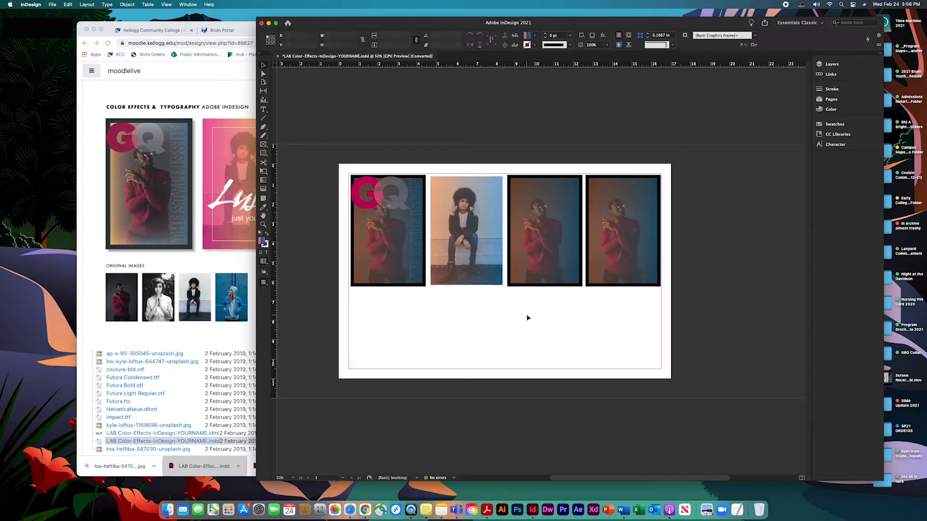
Step: Narrow the document window and examine the four sample posters on the course page in the browser
click(543, 233)
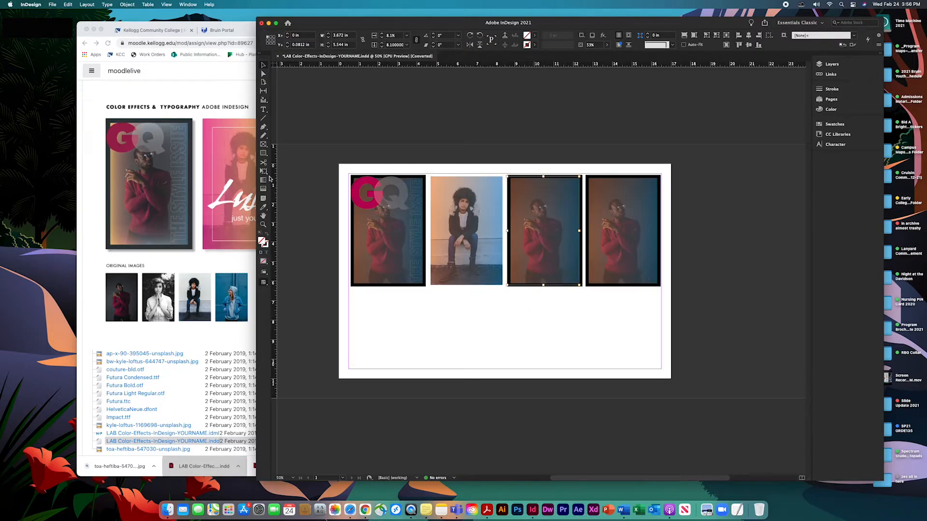
drag(257, 173, 335, 198)
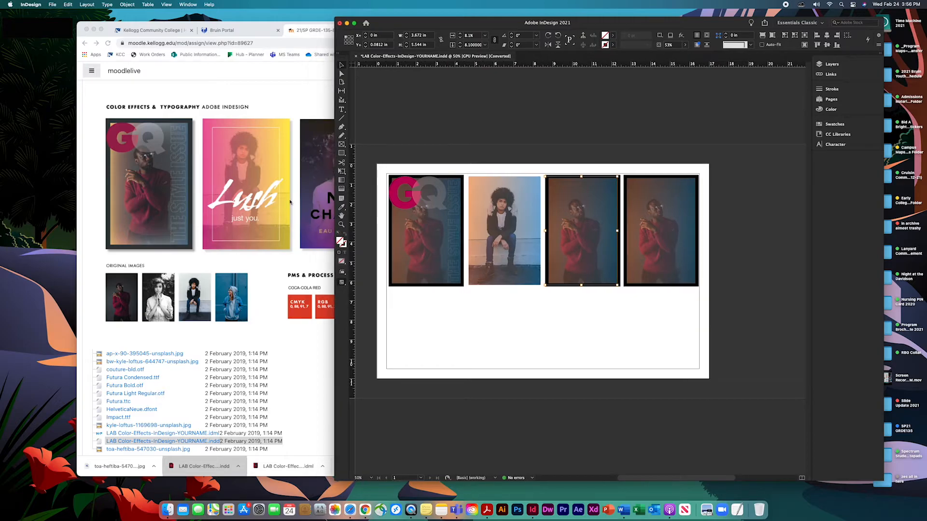
click(238, 205)
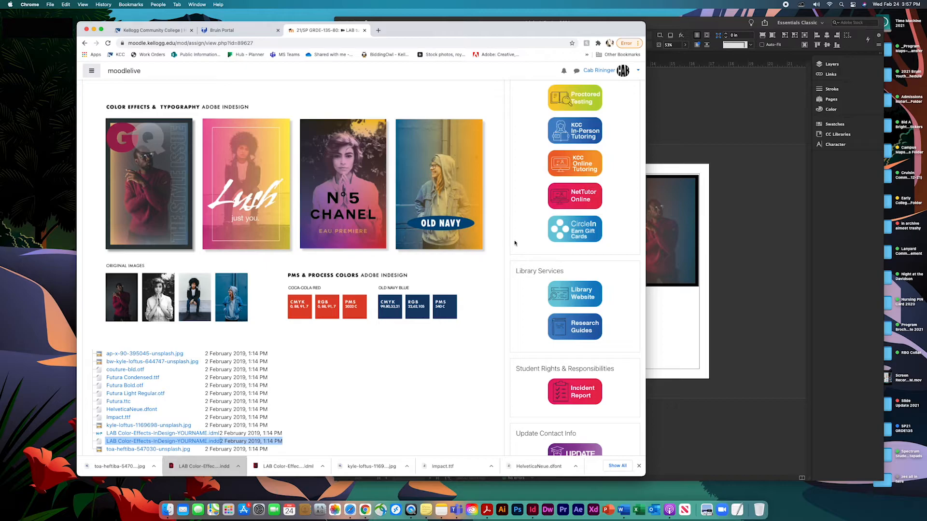
click(672, 332)
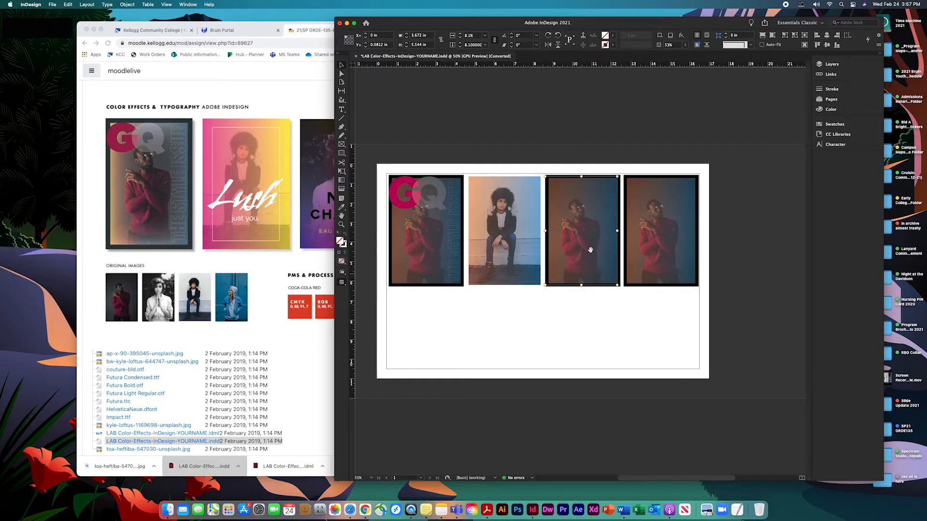
Step: Extend the second poster's frame slightly past its image at the upper and lower edges
click(503, 170)
click(497, 190)
drag(505, 177, 505, 175)
drag(504, 285, 505, 287)
click(546, 308)
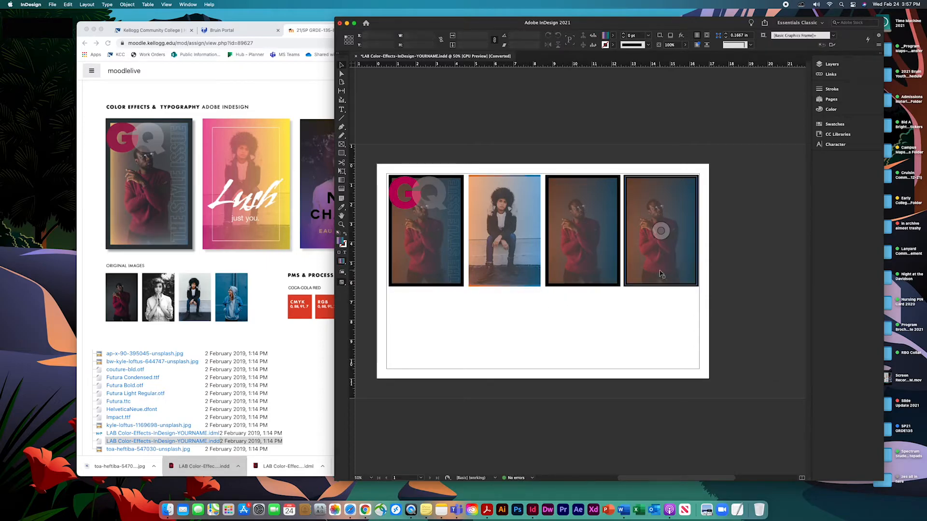
Step: Remove the black strokes from the third and fourth poster frames by setting them to None
click(598, 239)
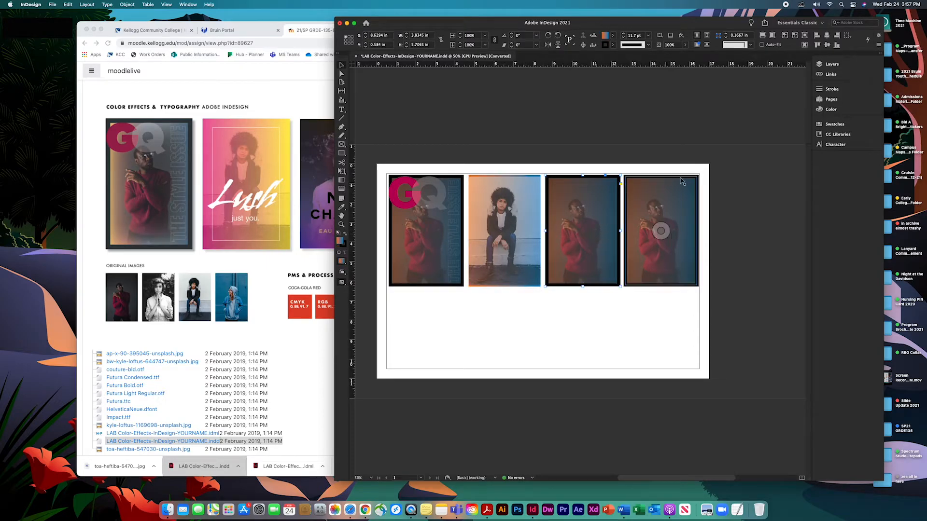
click(612, 44)
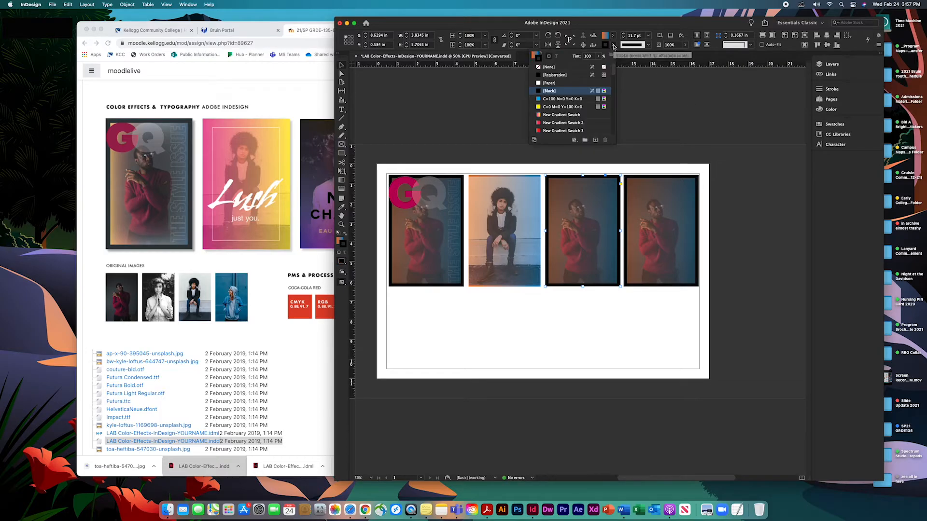
click(546, 68)
click(660, 231)
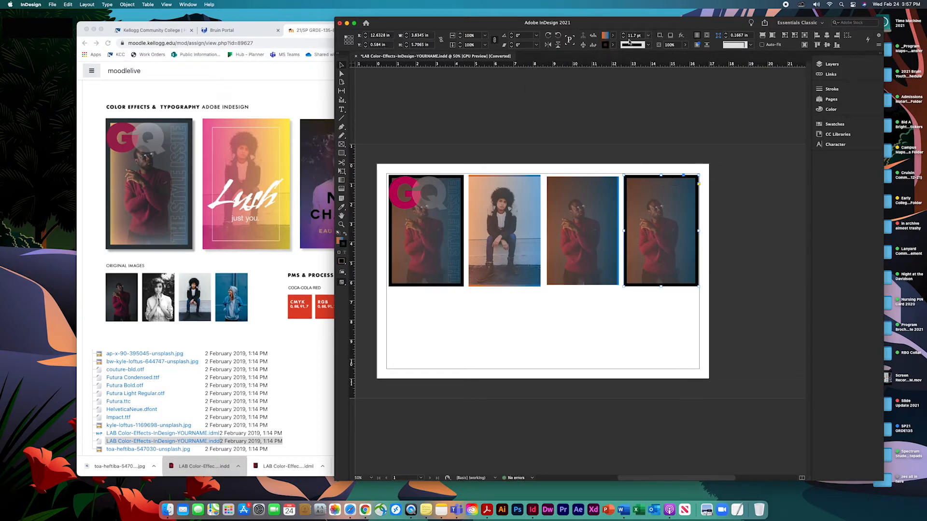
click(613, 45)
click(563, 67)
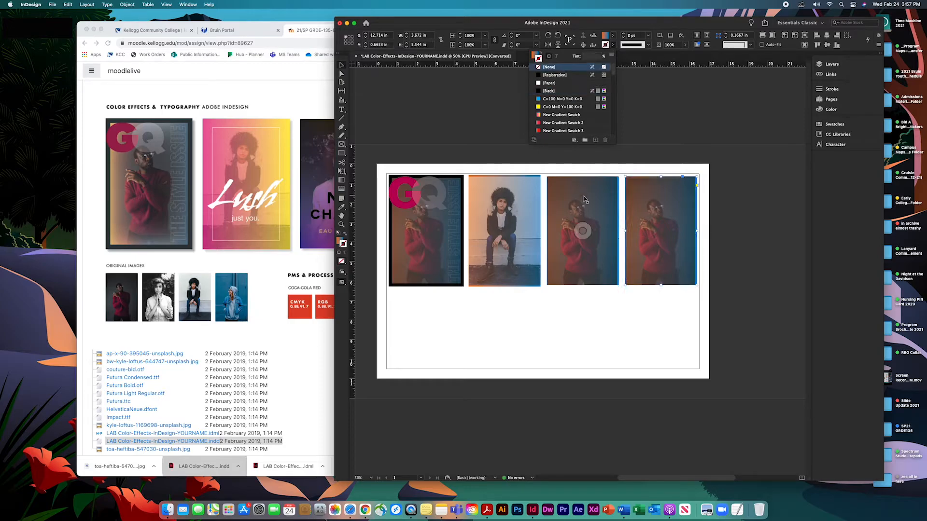
Step: Set the third poster frame's fill to None to remove its gradient
click(583, 197)
click(849, 125)
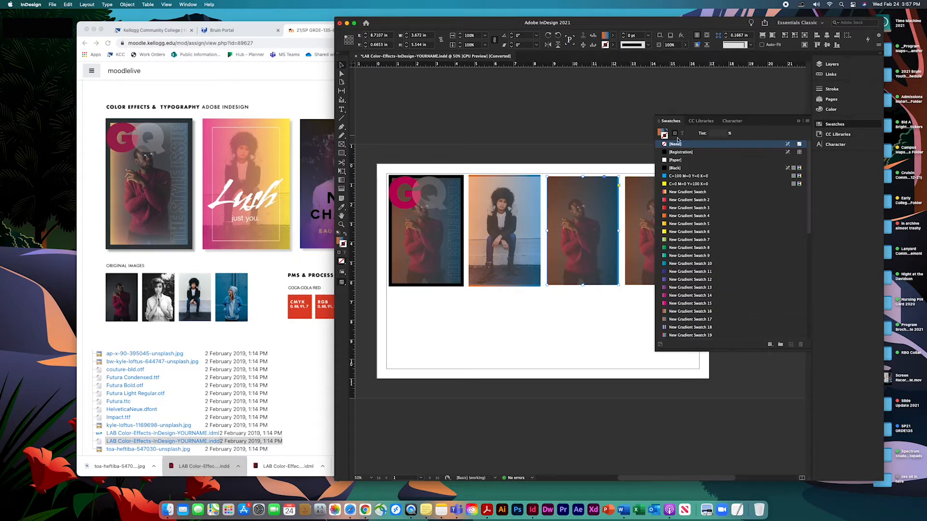
click(660, 133)
click(674, 143)
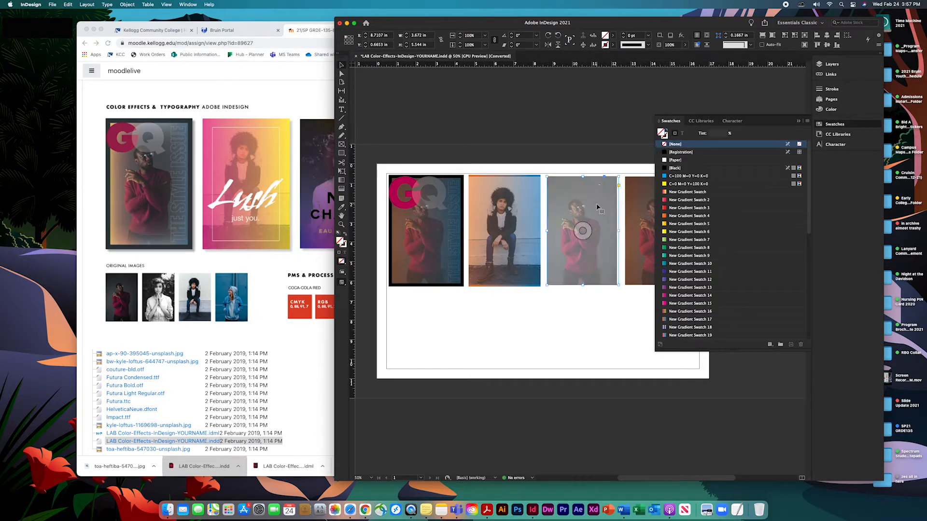
Step: Replace the third poster's image with bw-kyle-loftus-644747-unsplash.jpg from Downloads and set its opacity to 100%
key(super+d)
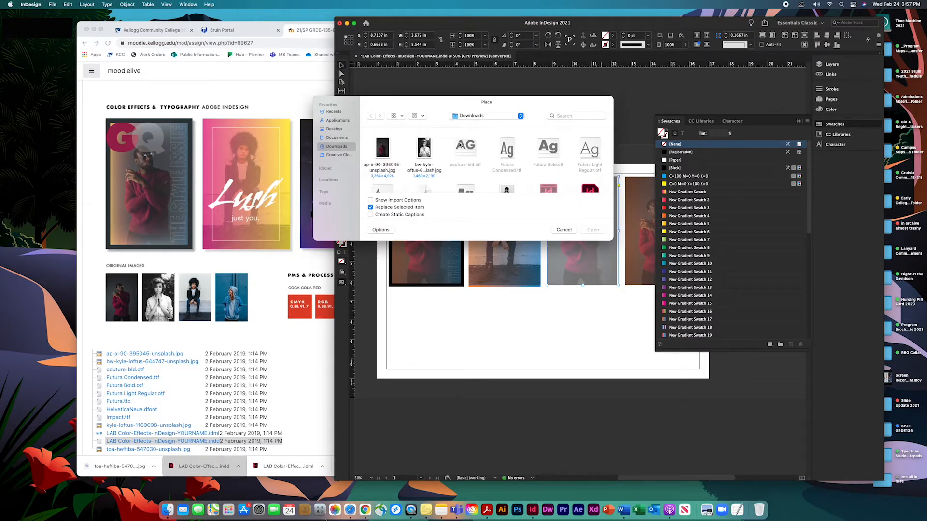
click(424, 145)
click(592, 230)
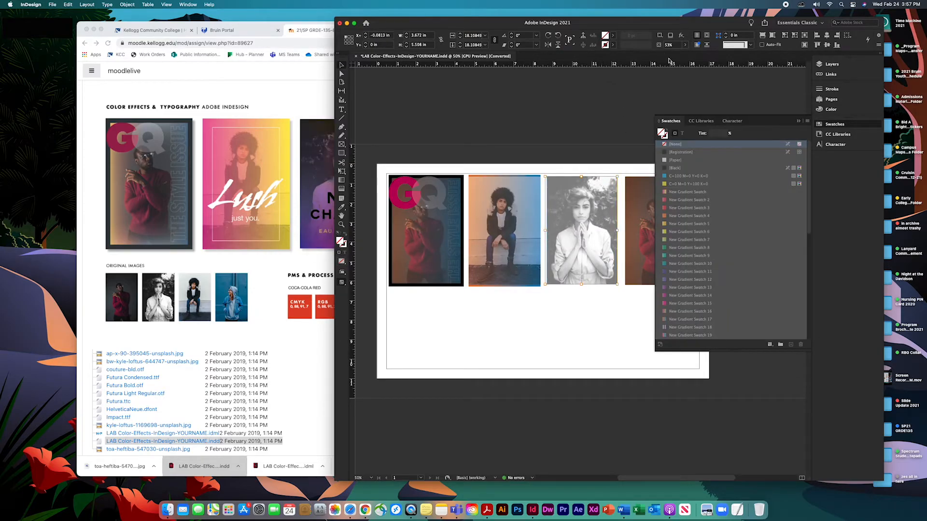
click(686, 44)
drag(671, 56, 709, 60)
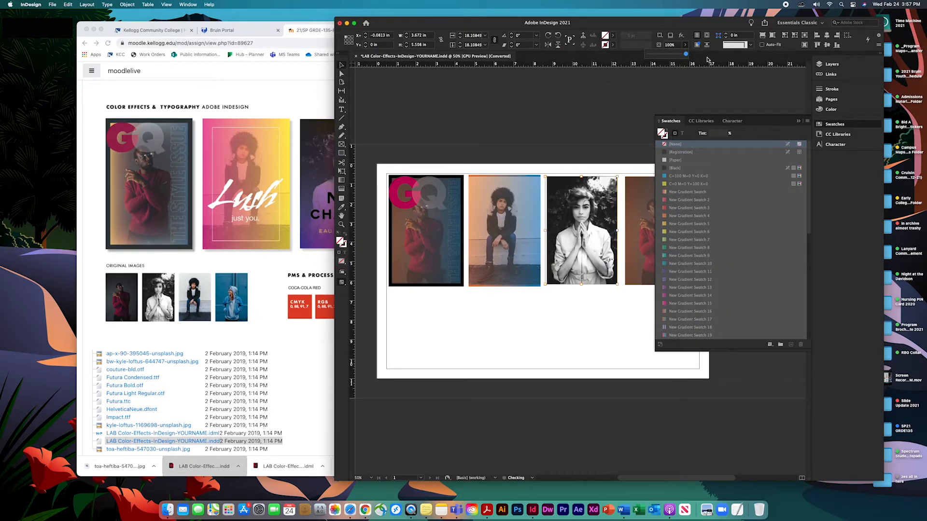
click(798, 122)
Step: Replace the fourth poster's image with toa-heftiba-547030-unsplash.jpg from Downloads
click(690, 218)
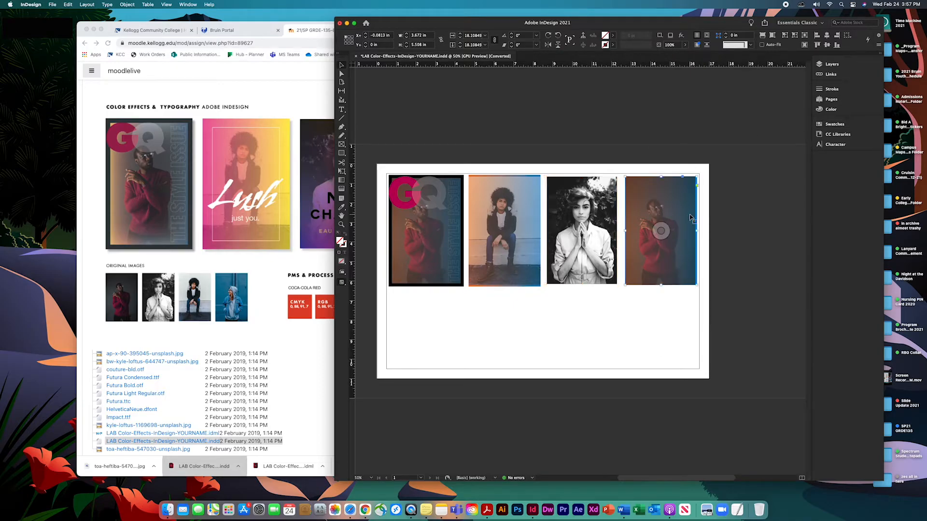
key(super+d)
scroll(450, 154, down, 3)
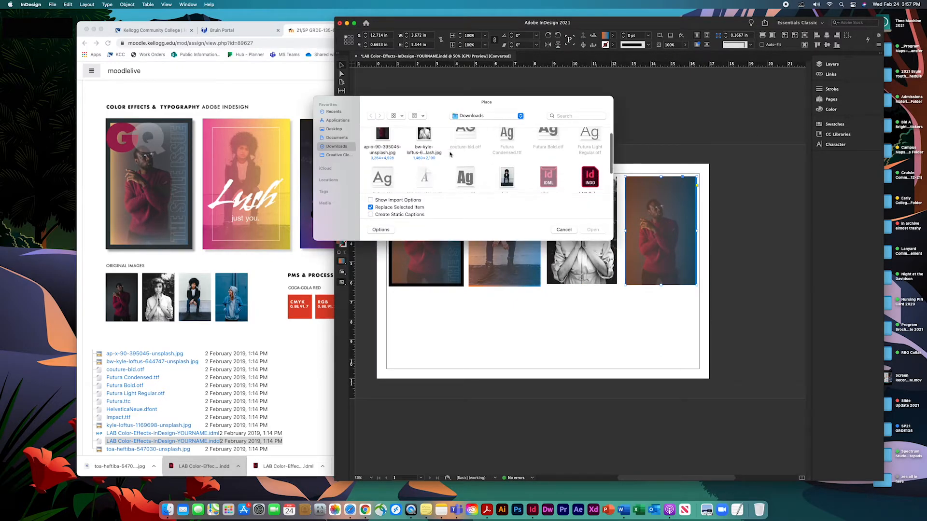
click(382, 166)
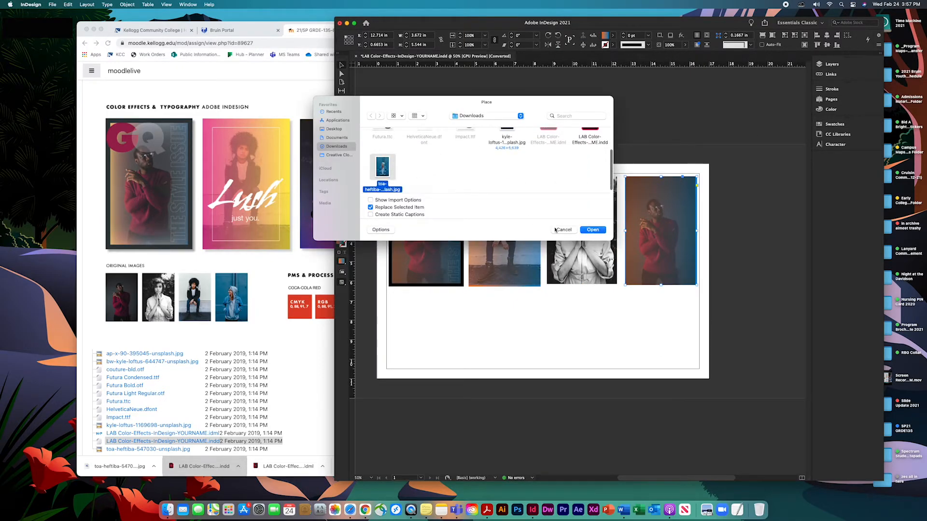
click(593, 230)
Step: Select the fourth poster's image inside its frame and set its opacity to 100%
click(686, 44)
double_click(660, 204)
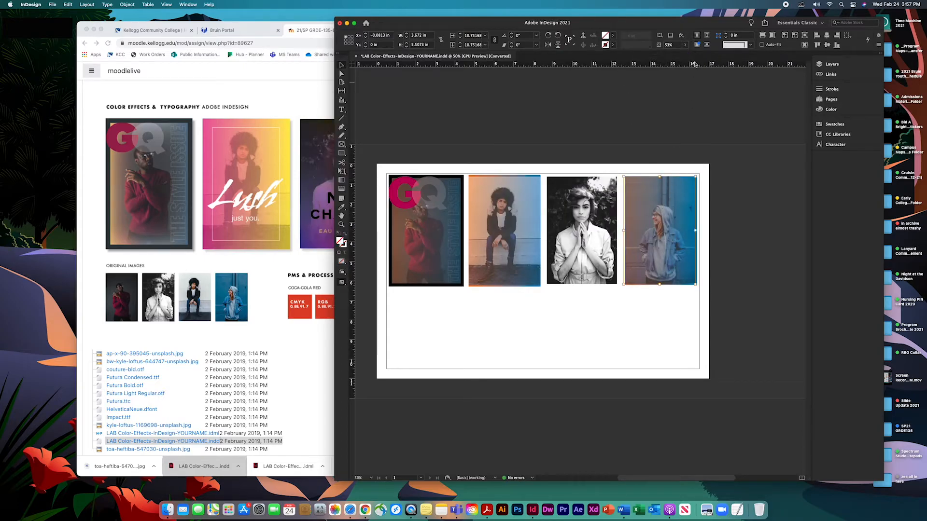
click(686, 45)
drag(672, 55, 725, 61)
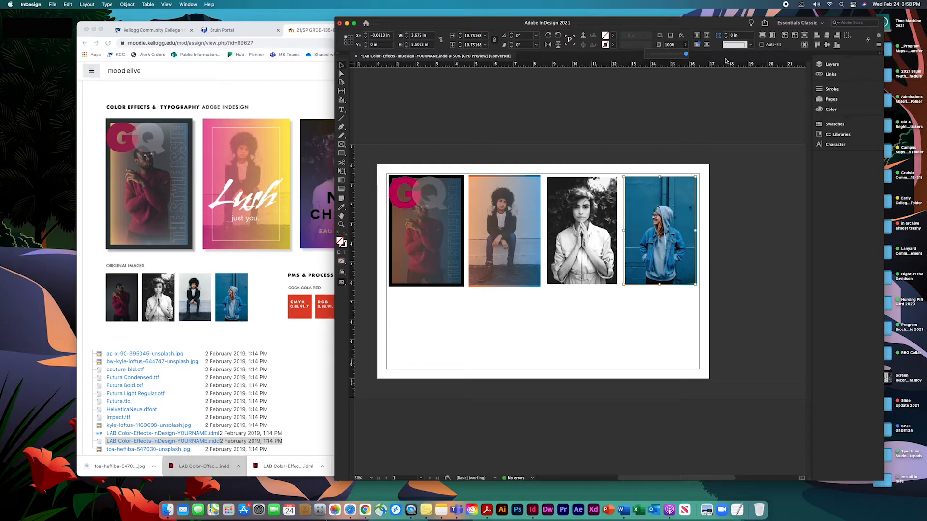
Step: Compare the document's third and fourth posters with the Chanel and Old Navy samples on the course page
click(302, 103)
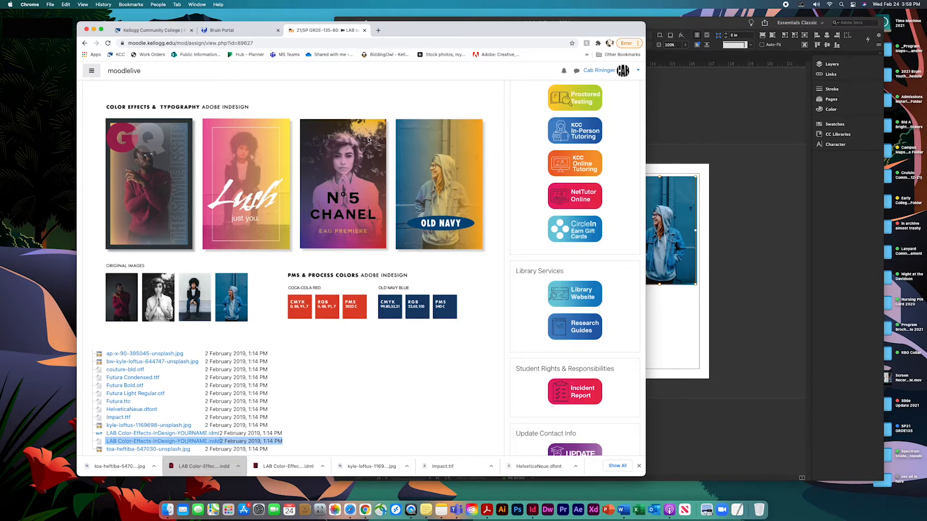
click(724, 194)
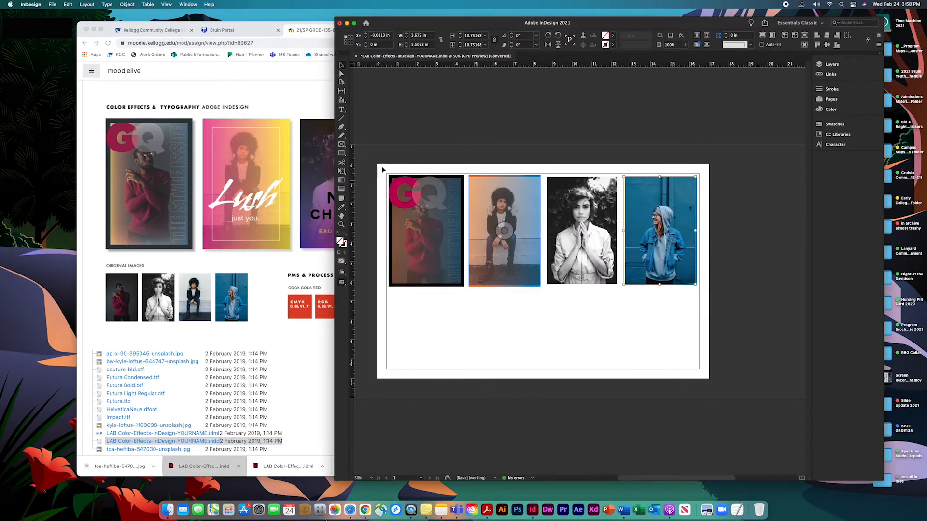
click(314, 156)
click(676, 215)
click(587, 217)
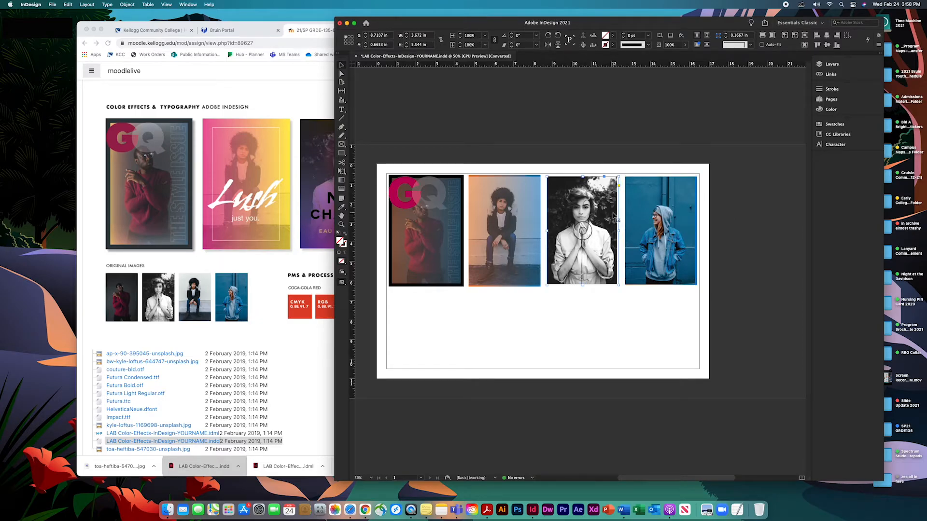
click(588, 175)
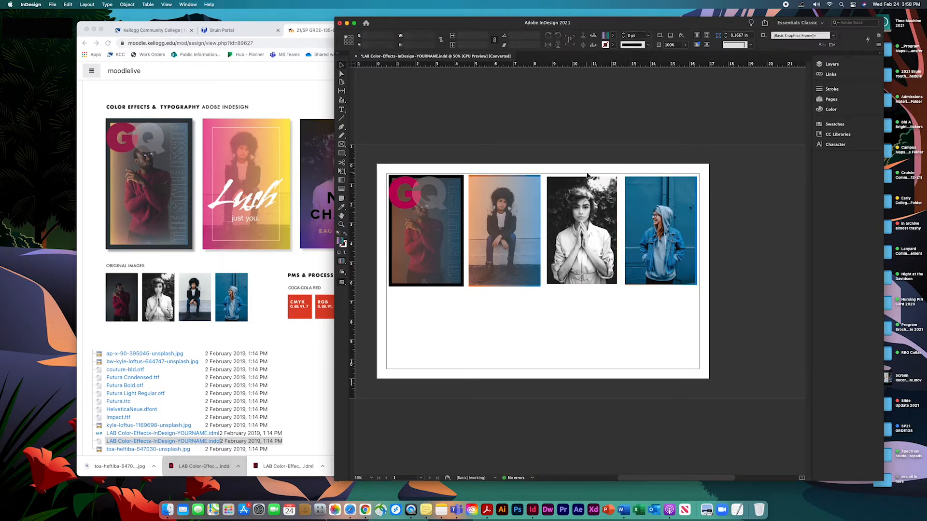
Step: Fill the third poster's frame with the pink-to-yellow New Gradient Swatch, keeping the Chanel sample in view
click(598, 218)
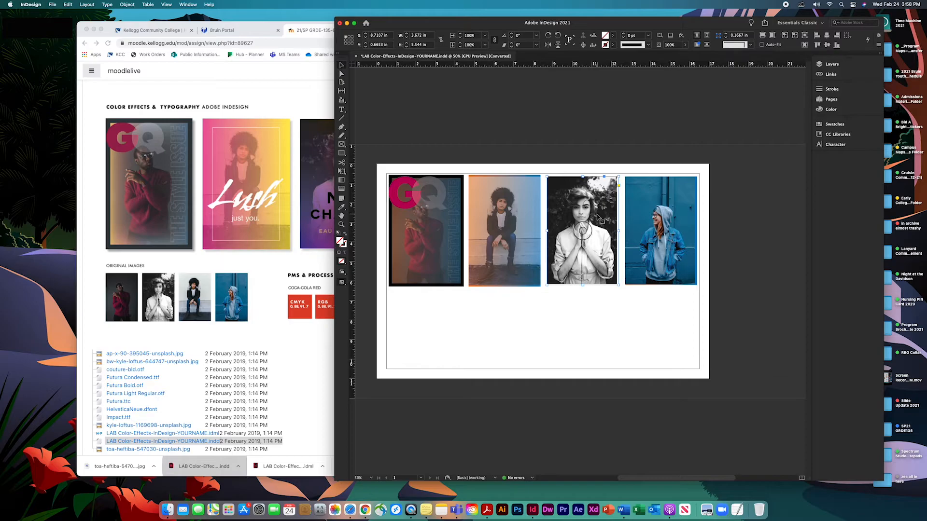
click(846, 126)
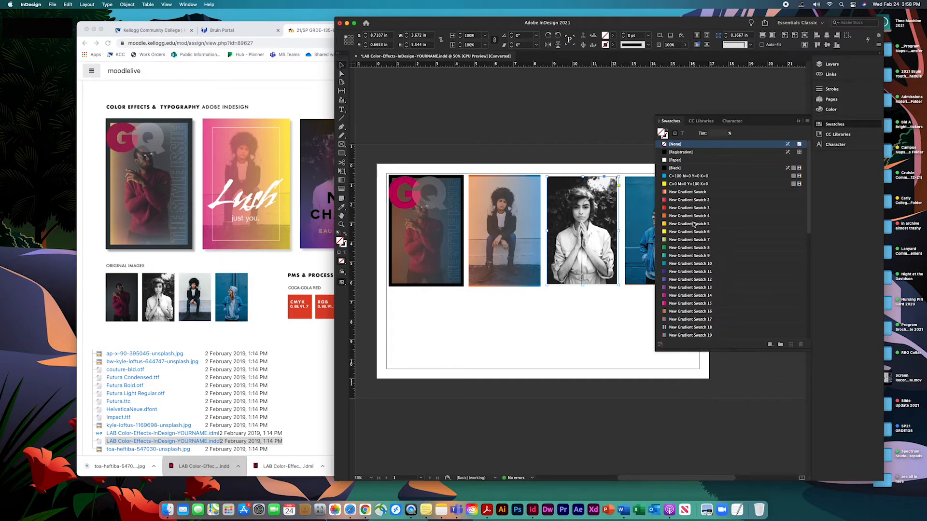
drag(334, 18, 423, 20)
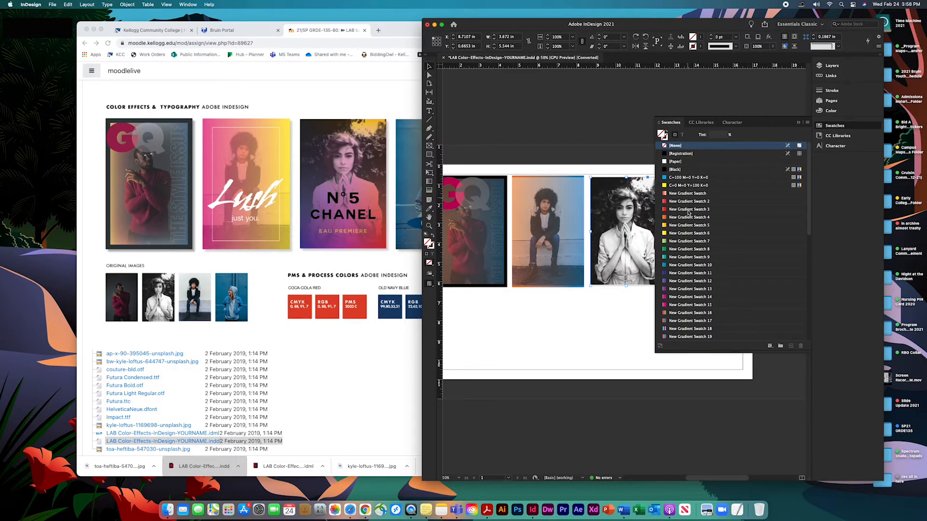
click(681, 195)
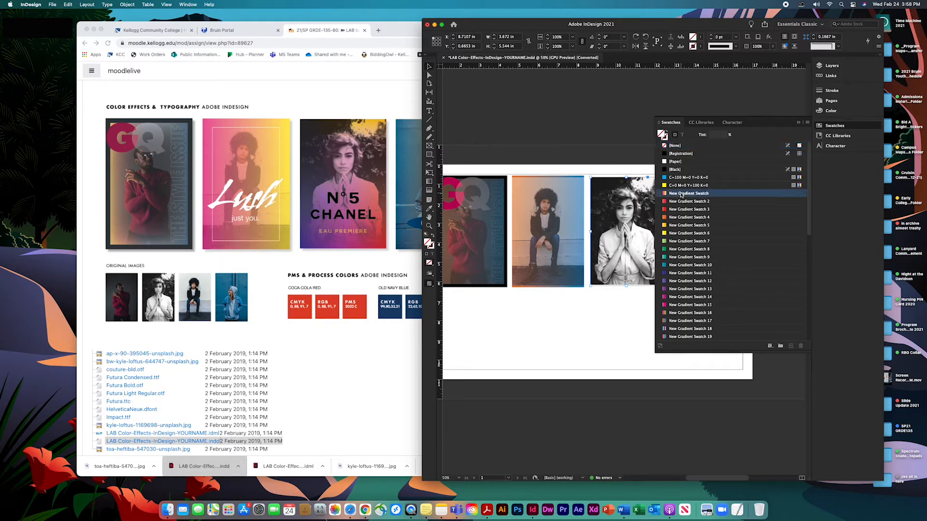
click(799, 123)
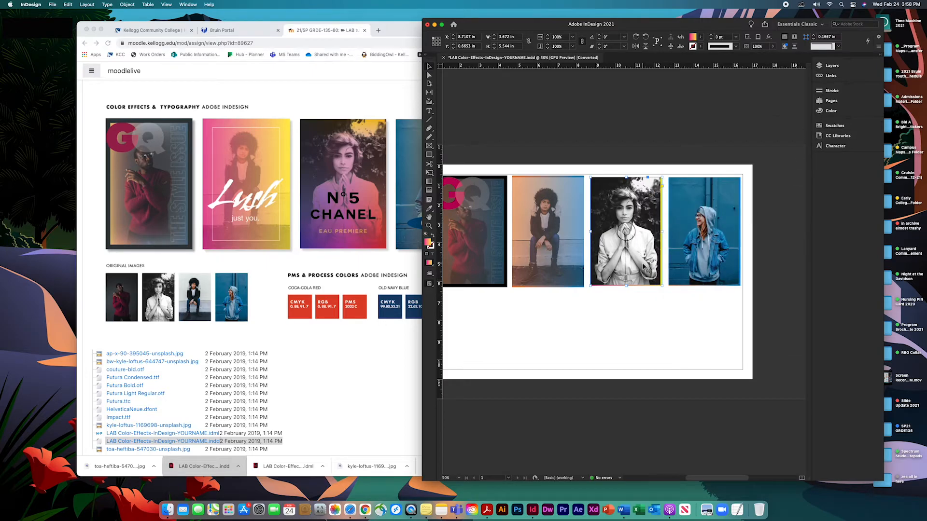
Step: Move the black-and-white portrait out of the third poster's frame to the area below, and select the gradient frame
double_click(643, 266)
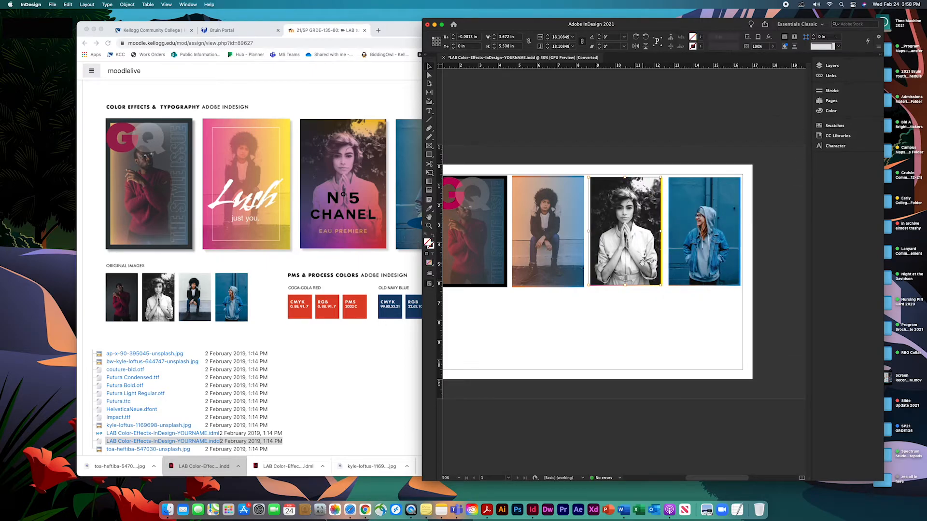
key(Delete)
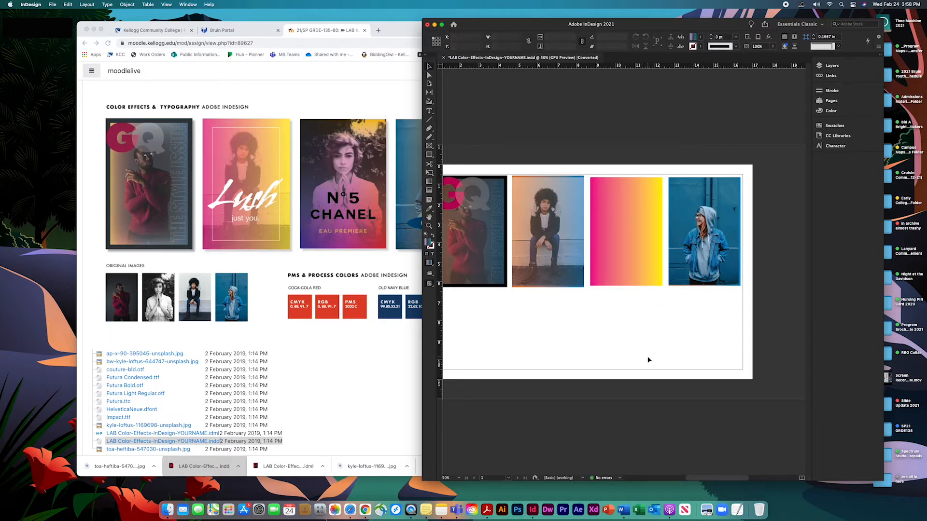
key(super+v)
drag(635, 302, 692, 369)
click(639, 249)
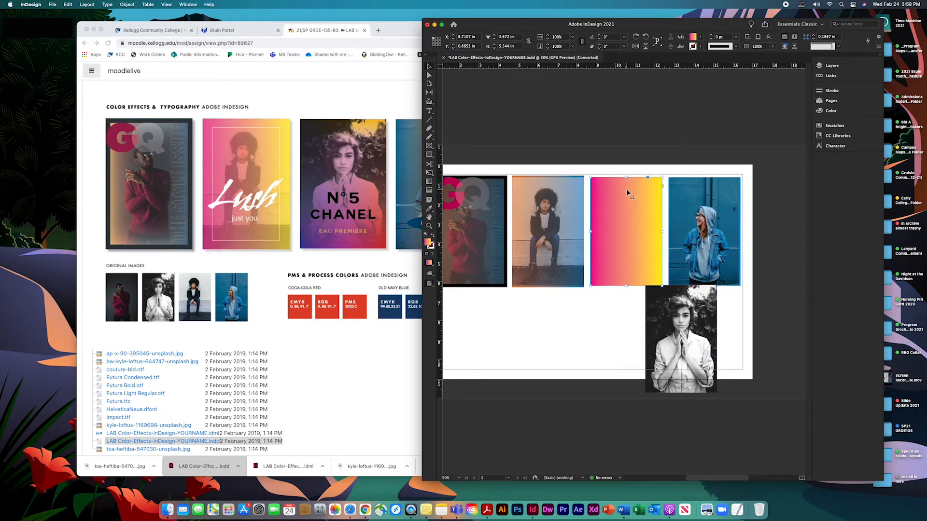
Step: Rotate the third poster's gradient frame 90° and resize it to about 3.73 in wide by 5.71 in tall in its original slot
drag(664, 288, 627, 177)
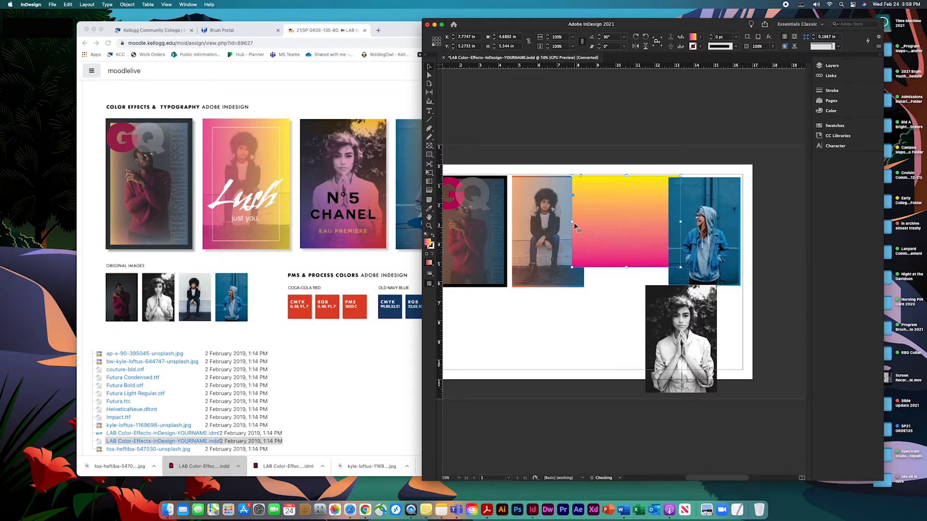
drag(573, 225, 594, 225)
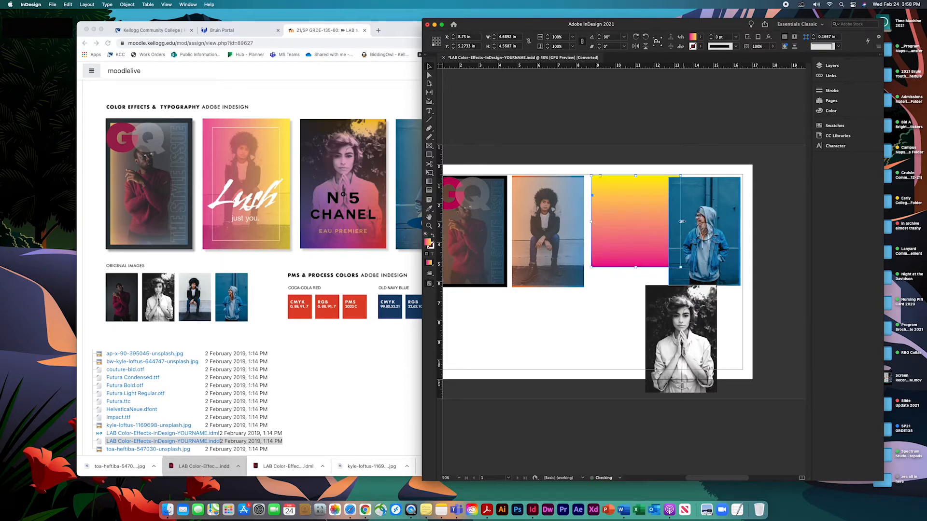
drag(681, 221, 663, 222)
drag(628, 269, 629, 288)
Step: Paste a copy of the black-and-white portrait into the third poster's gradient frame and fit it with Fill Frame Proportionally
click(699, 323)
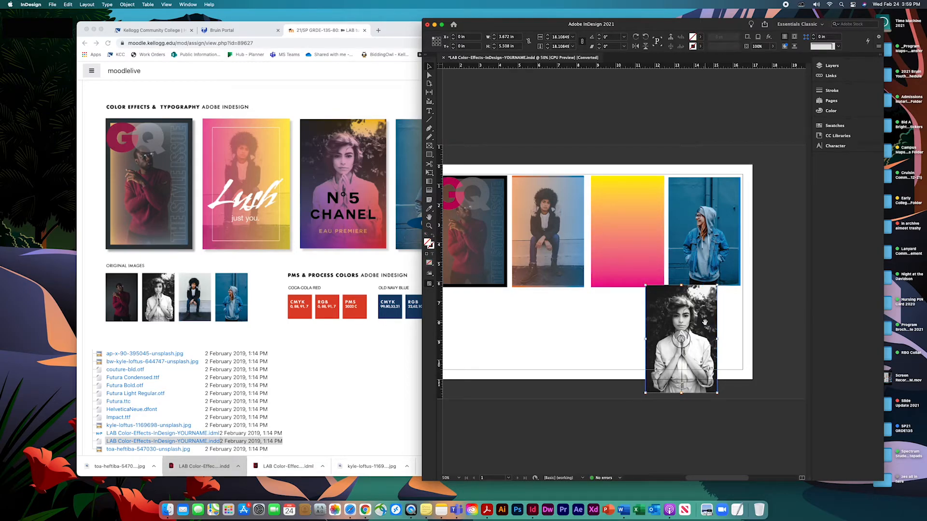
click(650, 243)
right_click(650, 244)
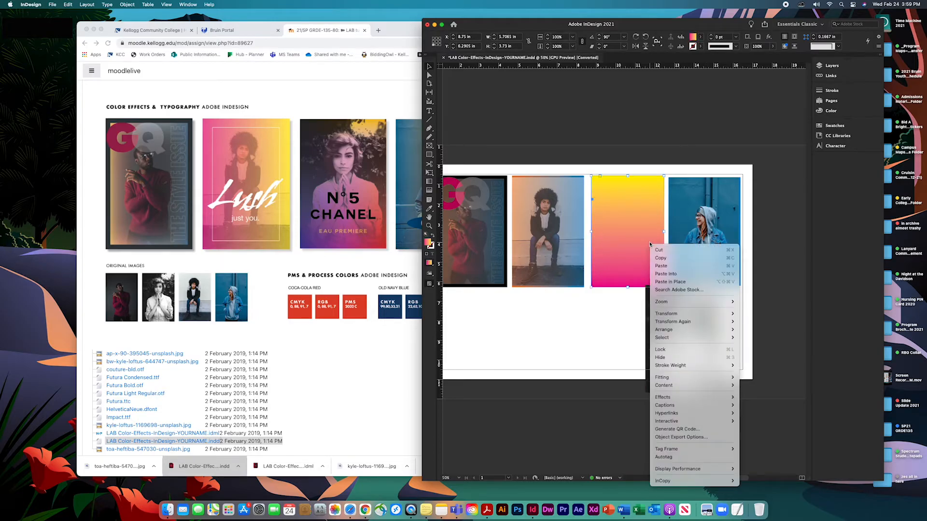
click(664, 274)
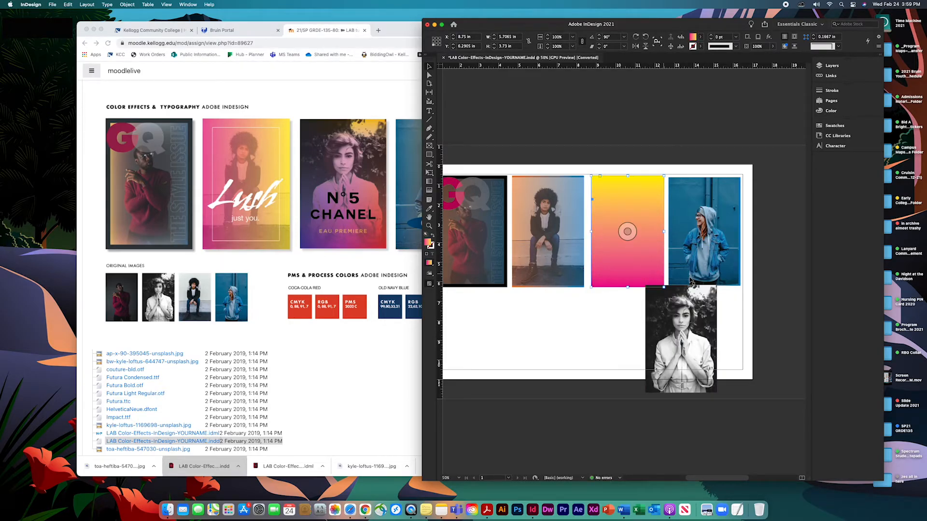
right_click(642, 195)
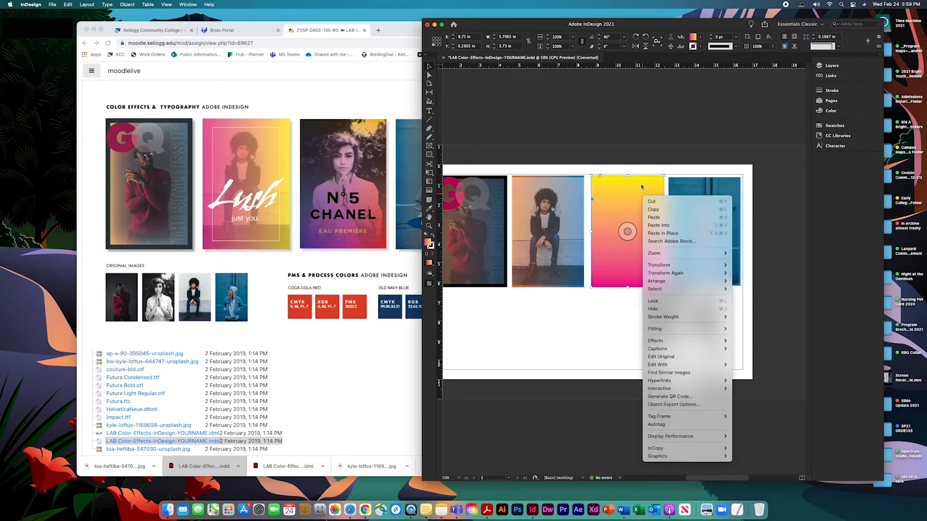
click(746, 333)
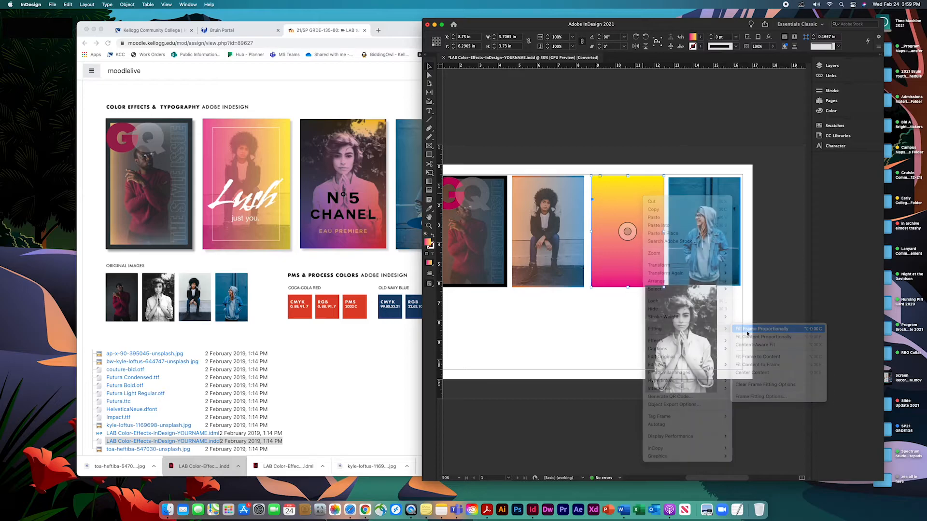
Step: Apply a linear Gradient Feather at -92° to the portrait inside the third poster's frame, with preview on
click(651, 220)
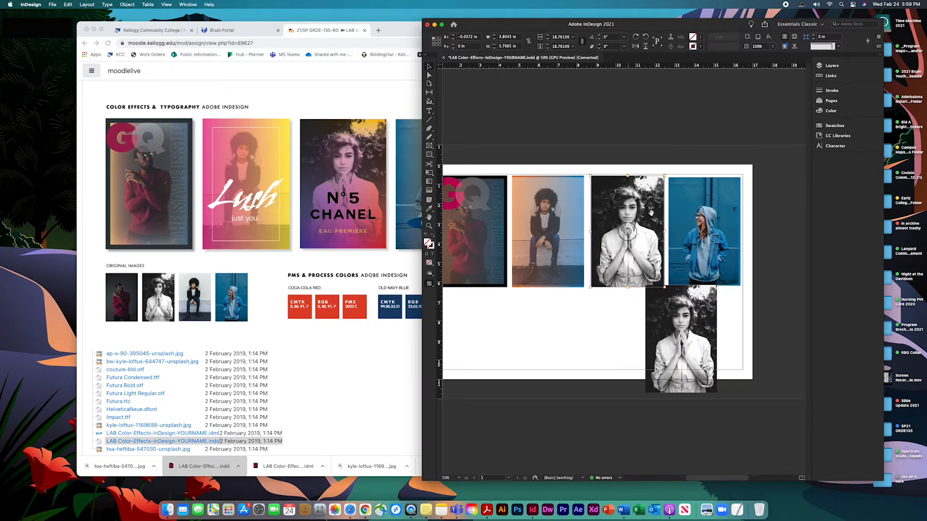
click(127, 5)
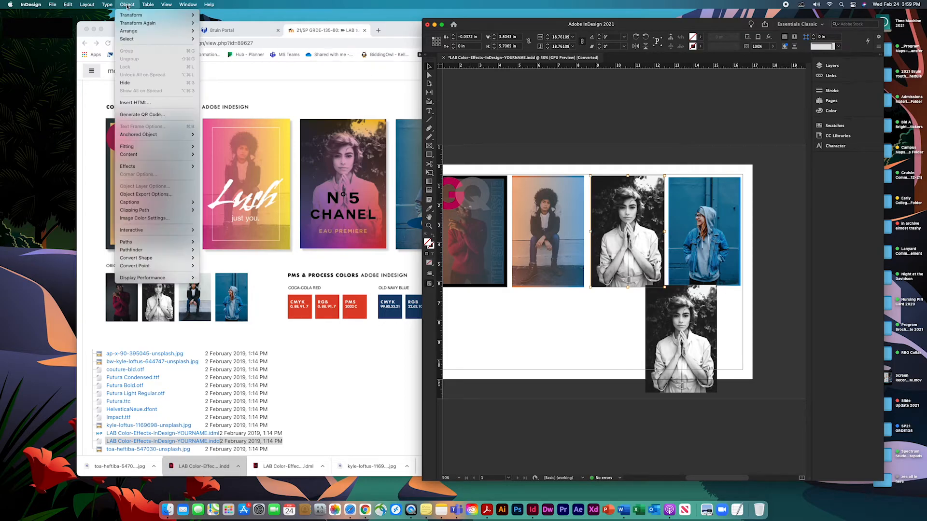
mouse_move(150, 165)
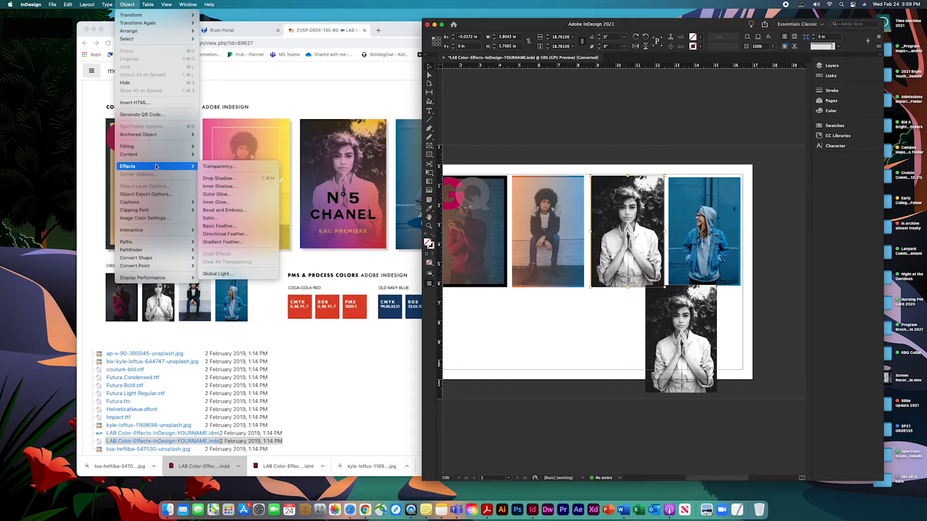
click(230, 242)
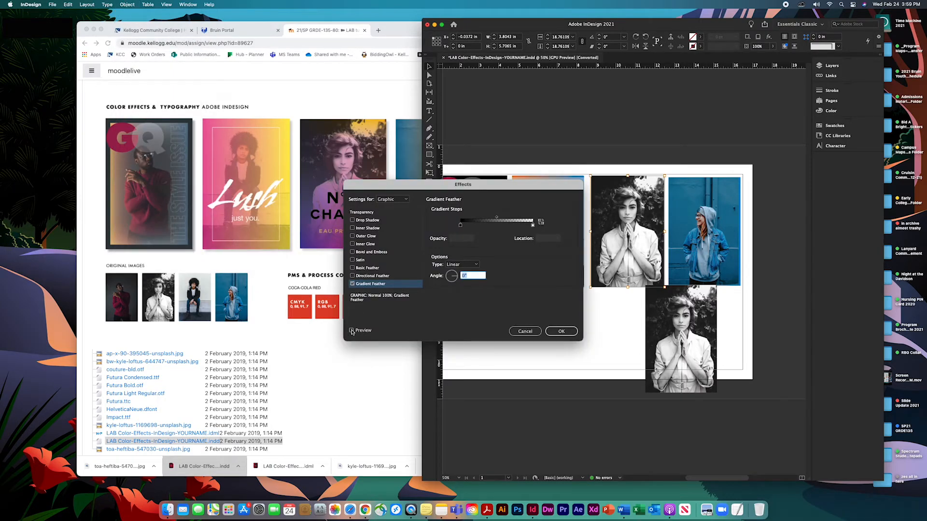
click(352, 330)
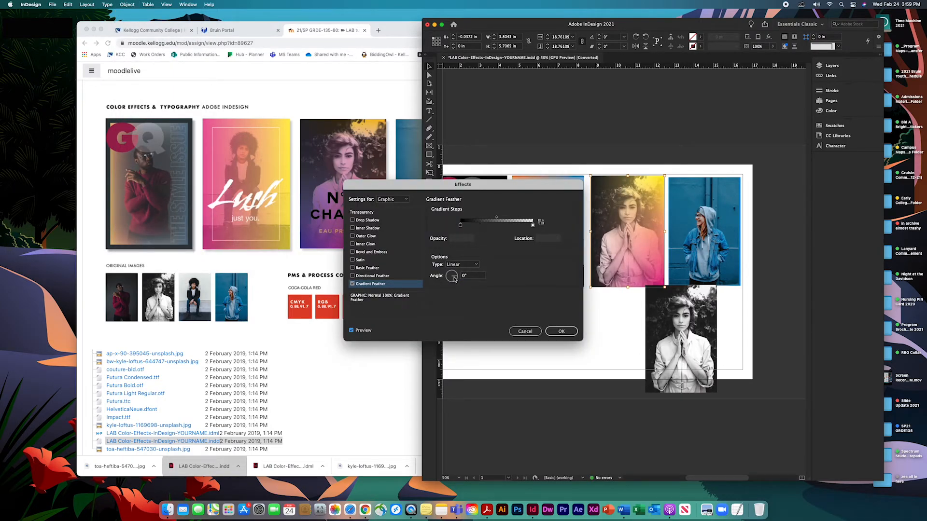
drag(456, 279, 451, 290)
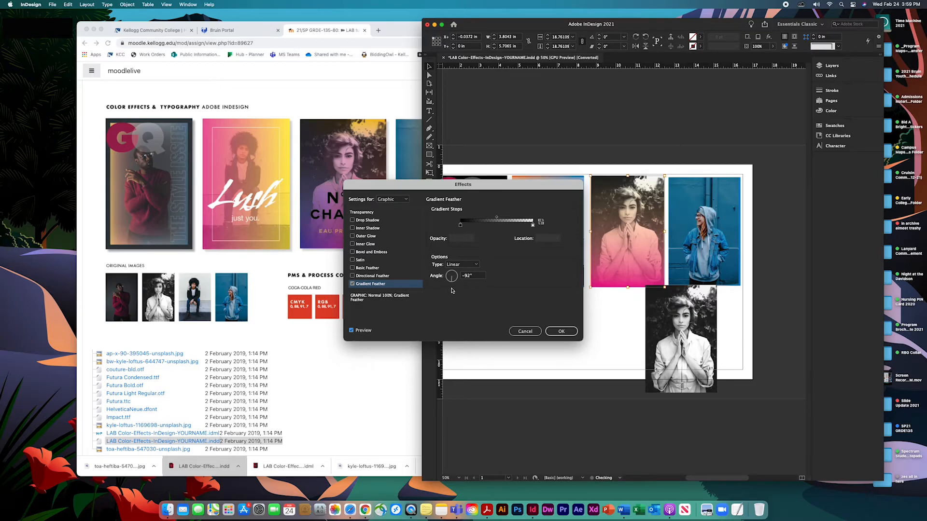
click(562, 331)
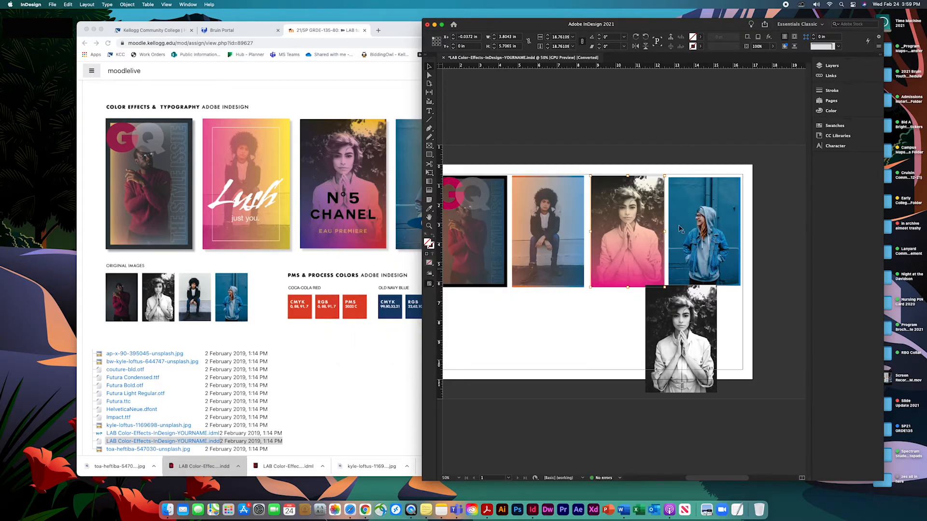
click(839, 127)
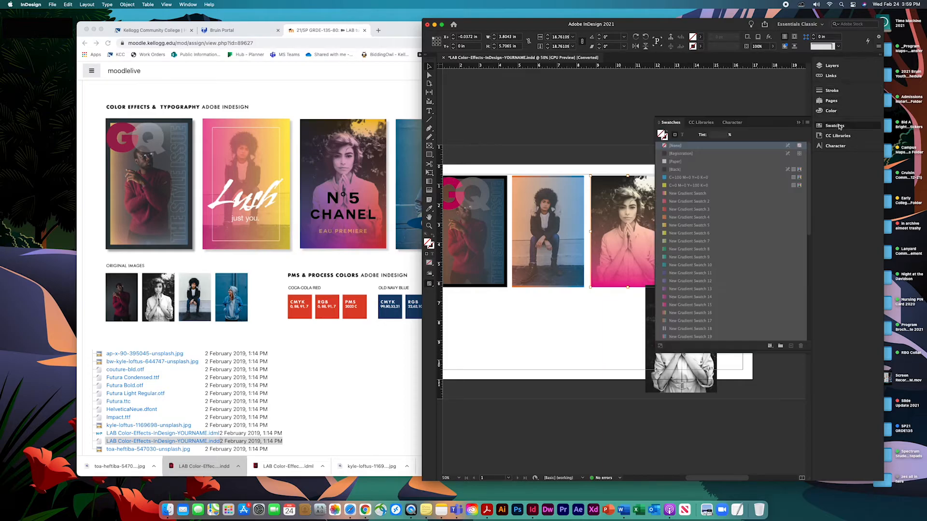
click(622, 169)
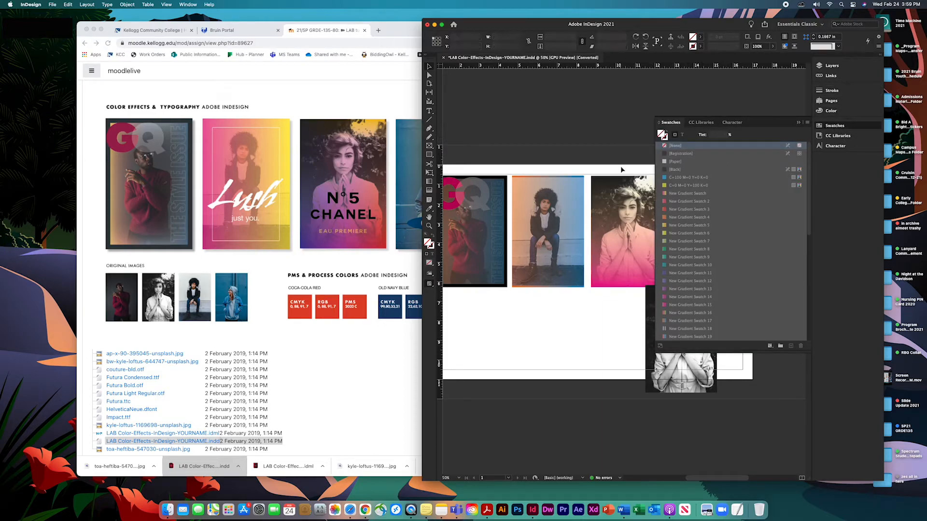
click(796, 125)
Step: Select the third poster's frame and duplicate its New Gradient Swatch
click(627, 232)
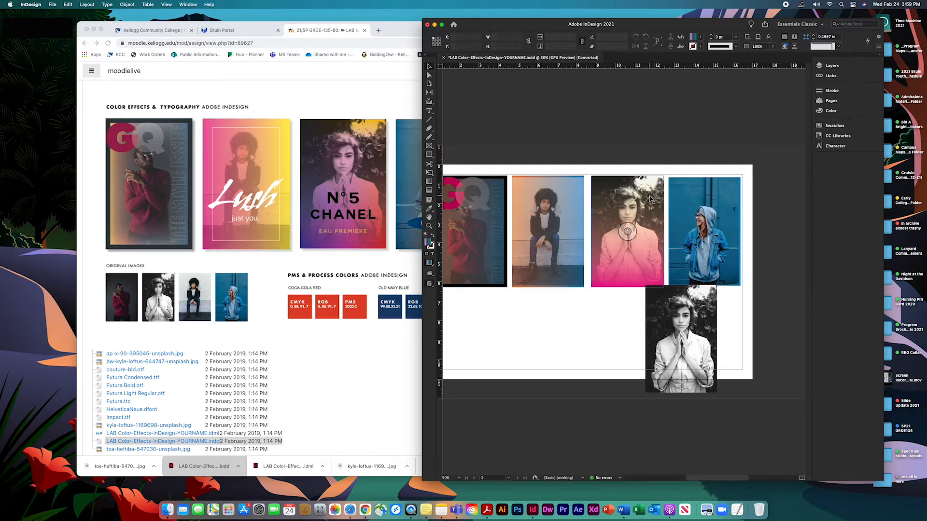
click(839, 127)
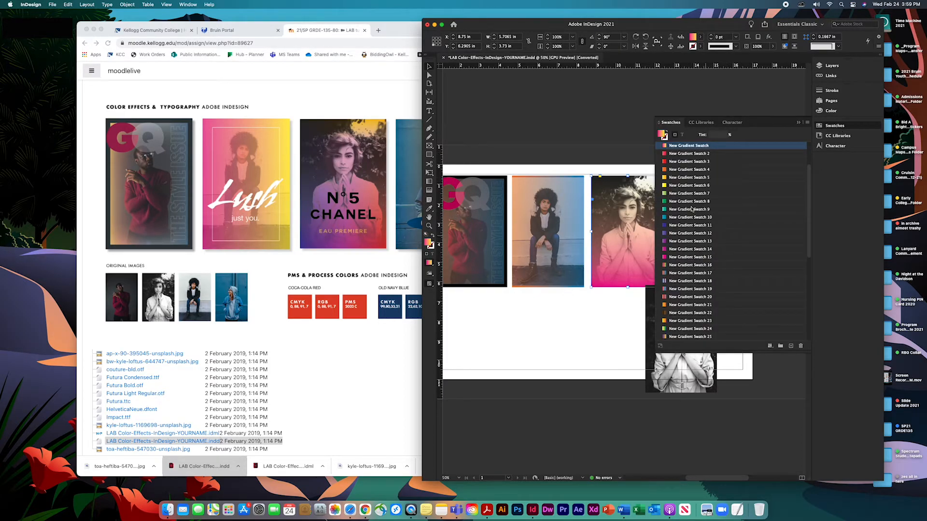
double_click(664, 147)
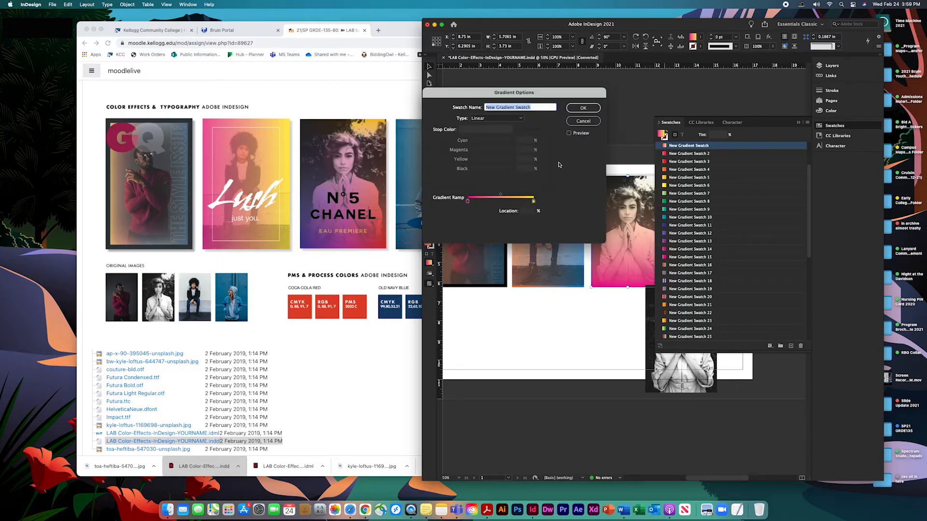
click(582, 121)
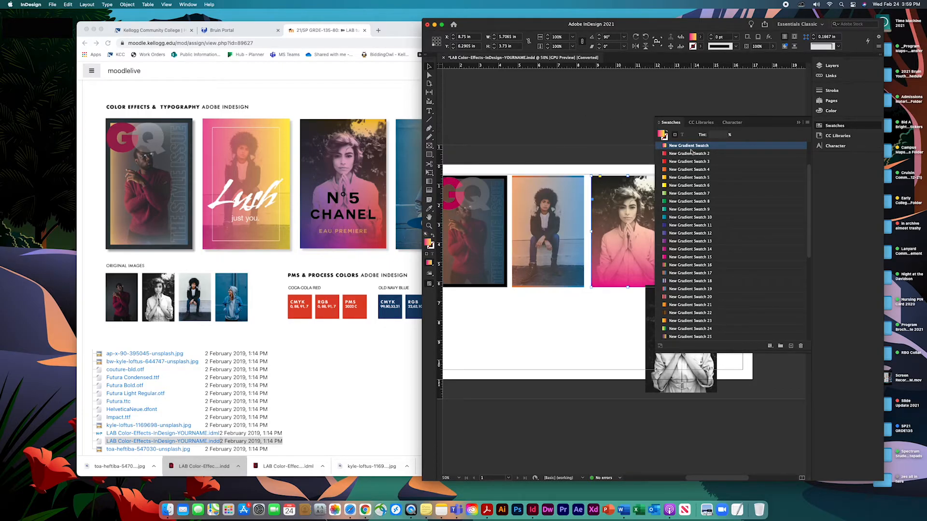
click(791, 346)
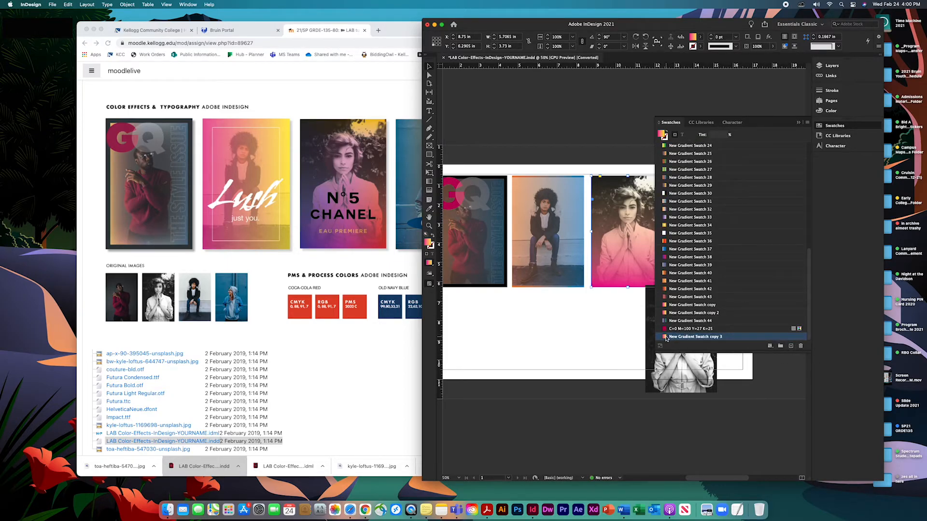
Step: In the duplicated gradient swatch, set the pink starting stop's cyan to 53%, with preview on
double_click(665, 339)
click(468, 201)
drag(470, 143, 482, 144)
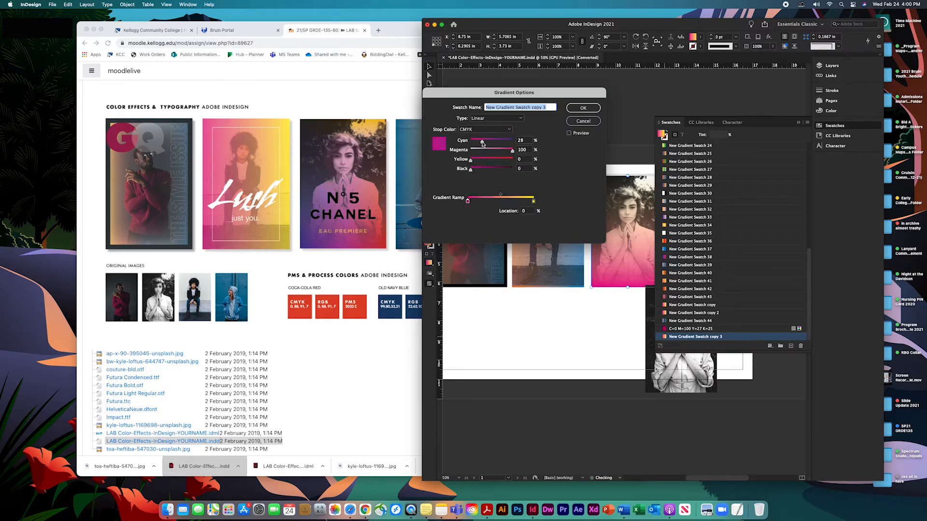
click(568, 133)
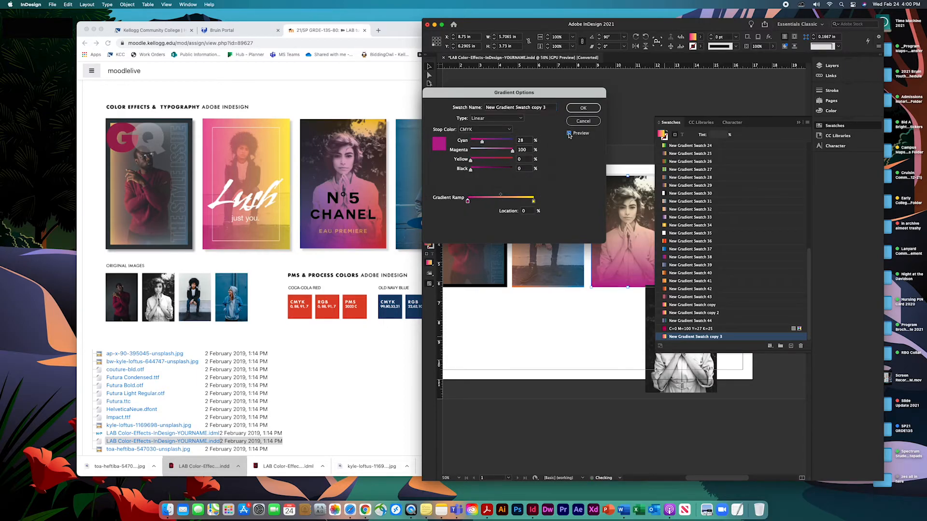
drag(482, 144, 492, 143)
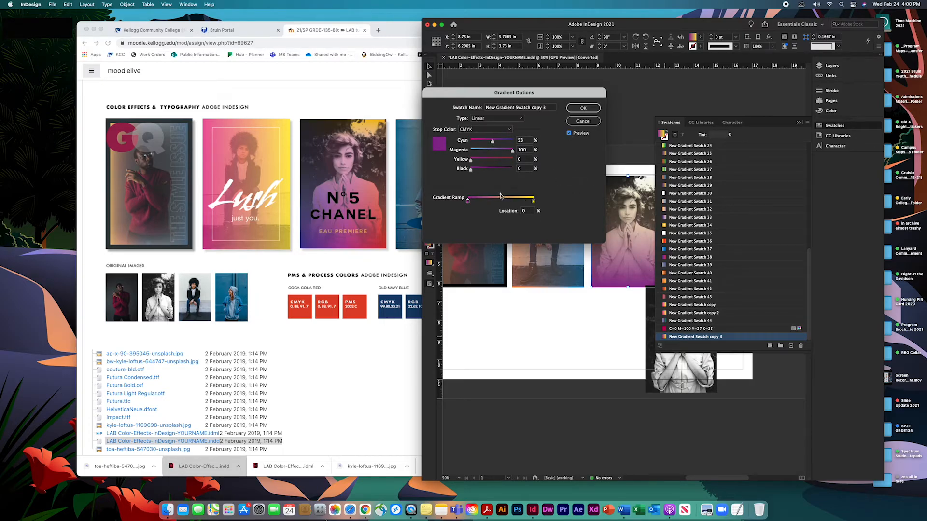
Step: Add a middle gradient stop colored with the C=0 M=100 Y=27 K=25 swatch at location 55.92%
drag(533, 201, 518, 202)
click(531, 202)
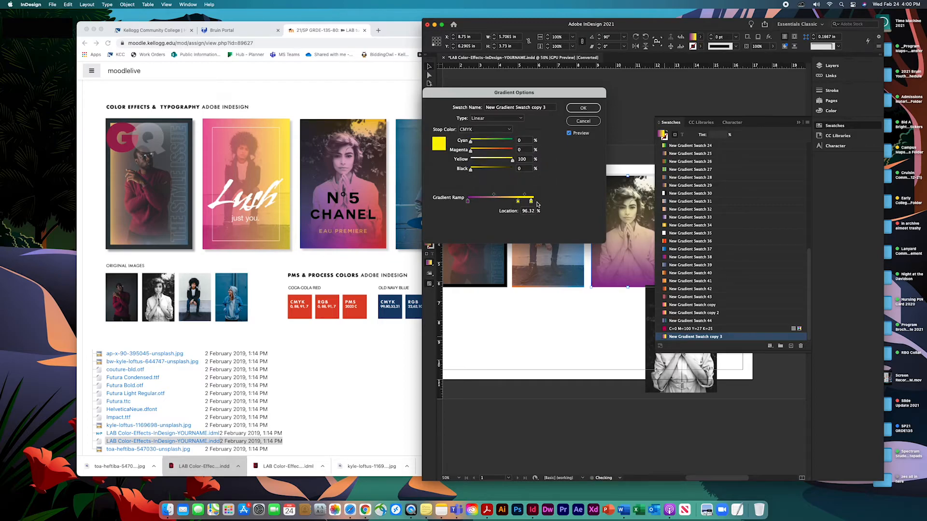
click(518, 202)
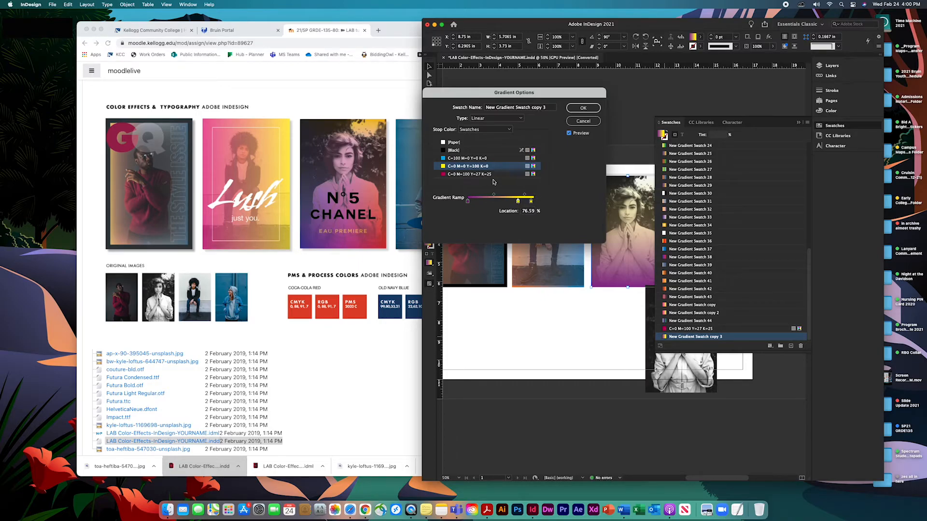
click(490, 174)
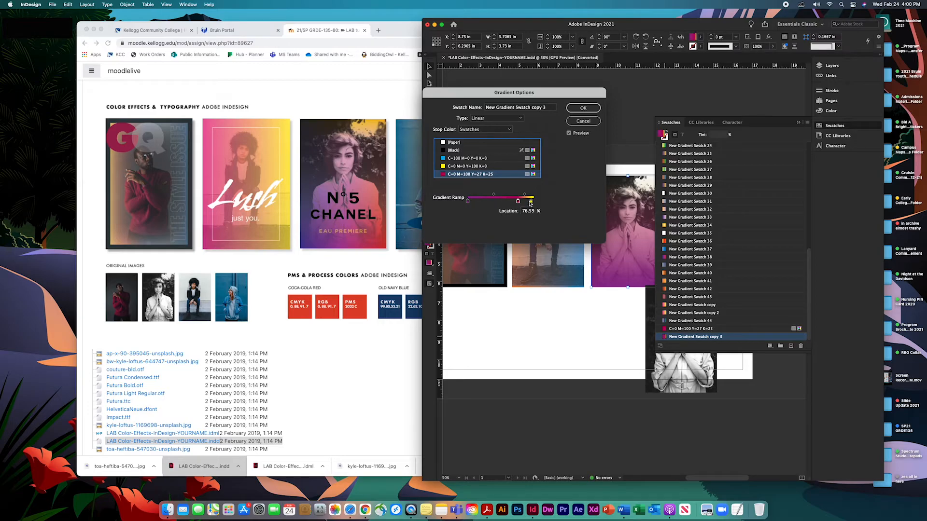
drag(517, 202, 504, 202)
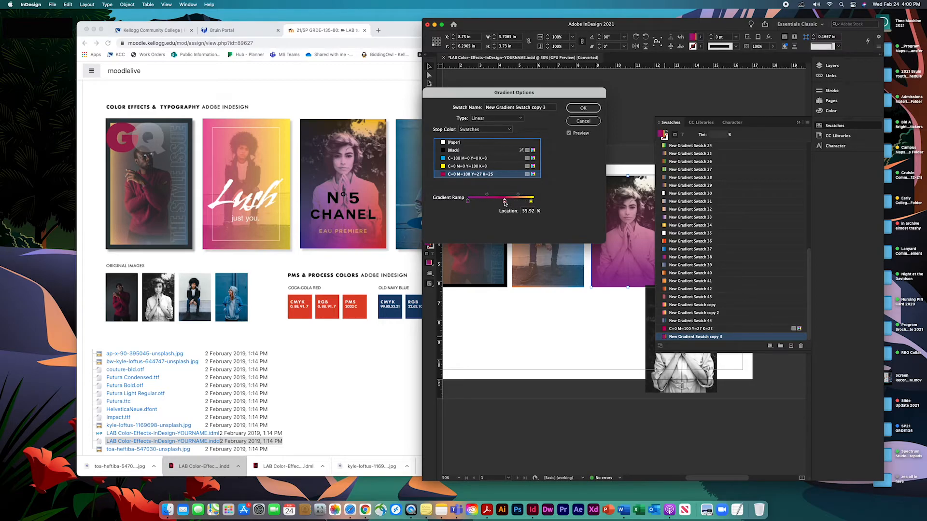
Step: Move the yellow end stop to location 100%, set its magenta to 41%, and apply the gradient swatch changes
click(533, 201)
drag(471, 150, 488, 153)
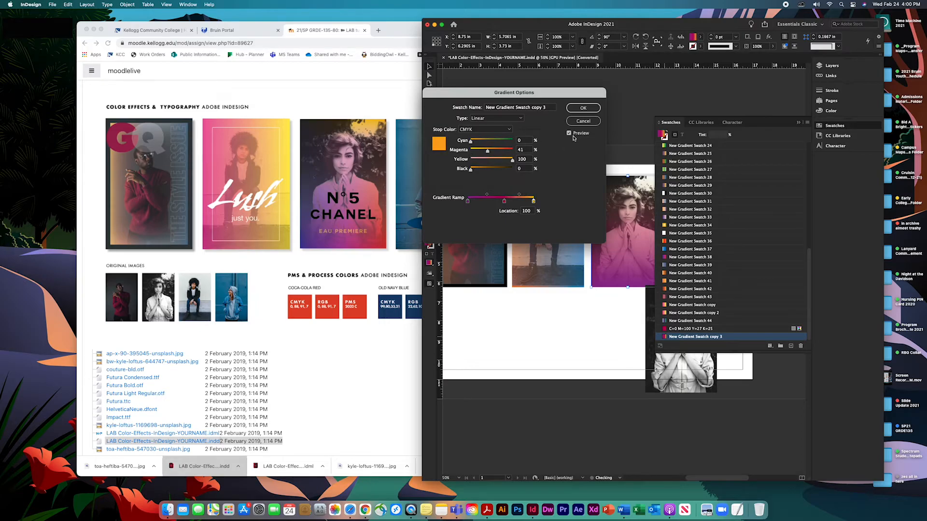
click(585, 110)
Step: Select the portrait inside the third poster's frame and lower its opacity to 37%, narrowing the swatch list to see the poster
click(626, 231)
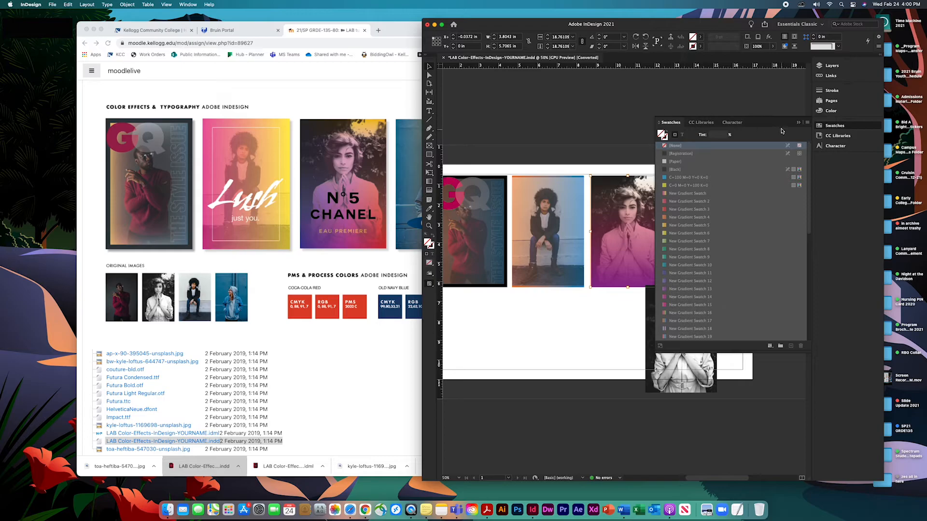
drag(654, 138, 724, 138)
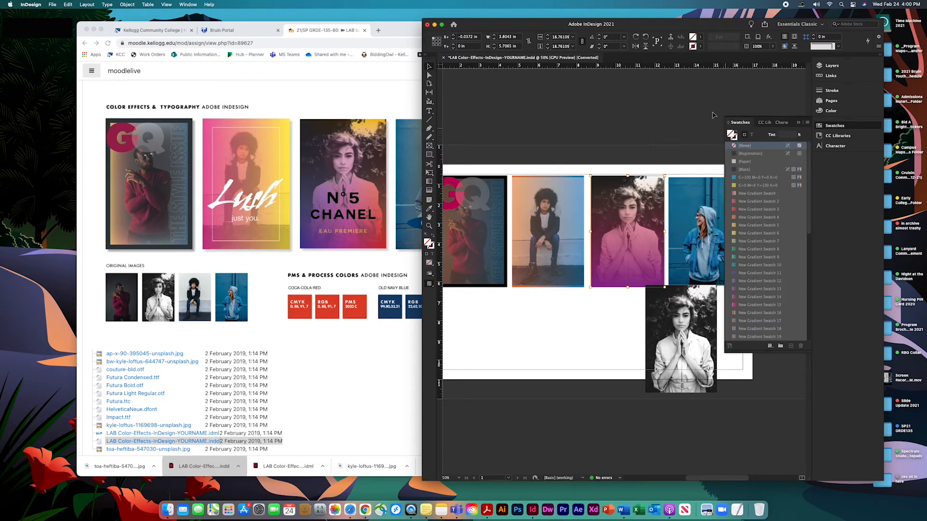
click(772, 46)
drag(774, 57, 749, 58)
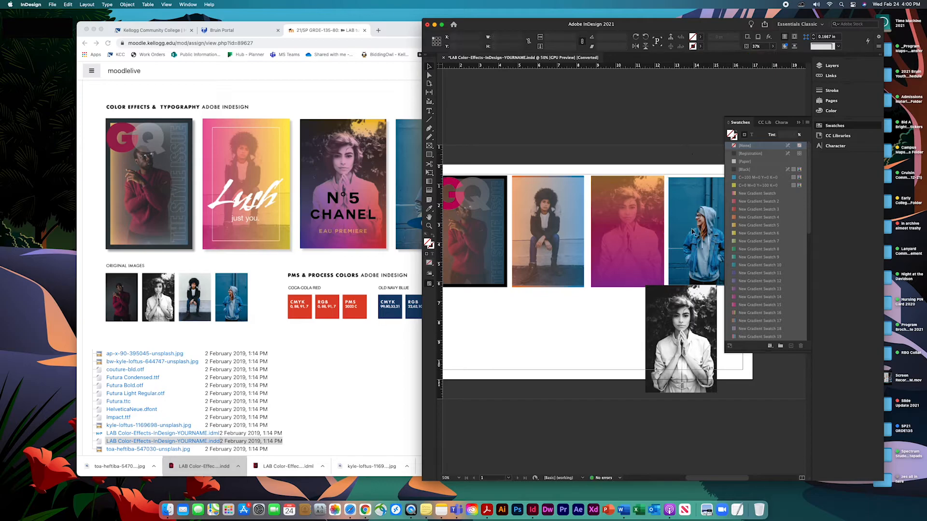
Step: Compare with the sample posters and draw an ellipse about 2.94 by 0.78 in across the lower part of the fourth poster
click(693, 362)
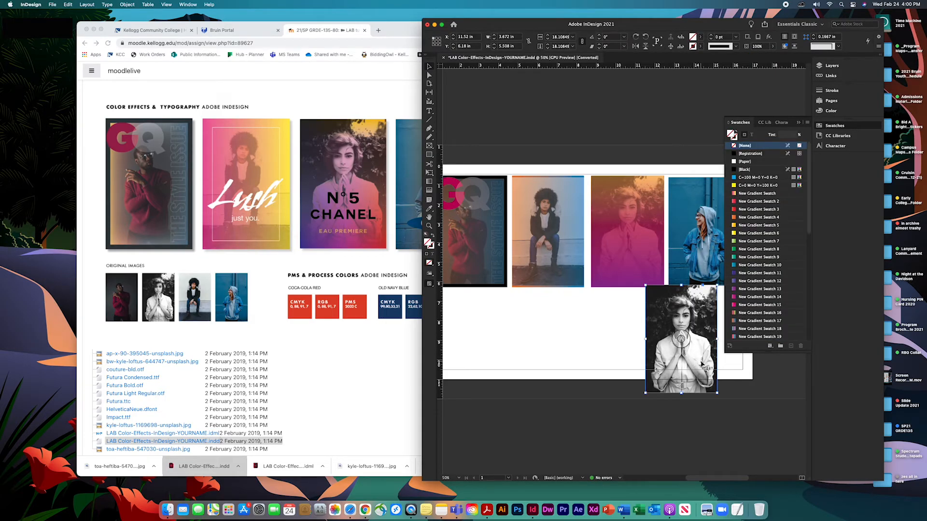
click(640, 220)
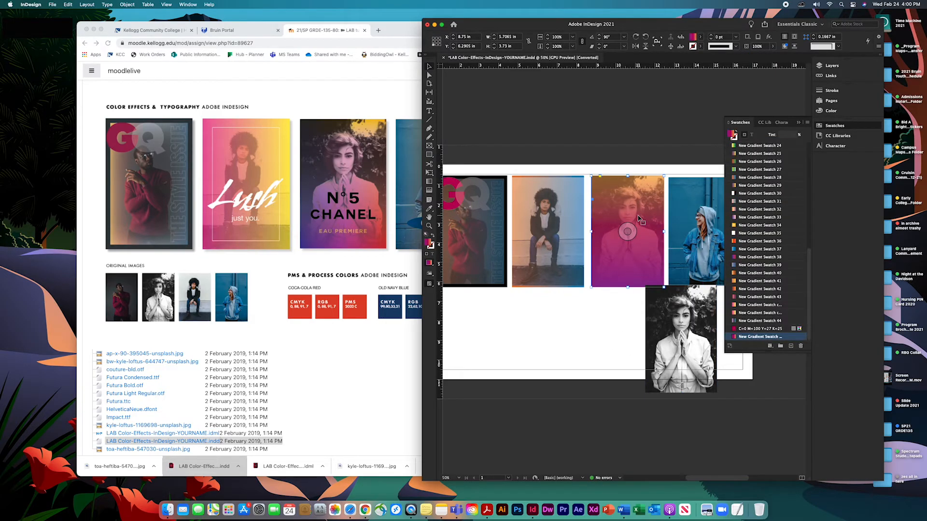
scroll(639, 219, right, 3)
click(668, 228)
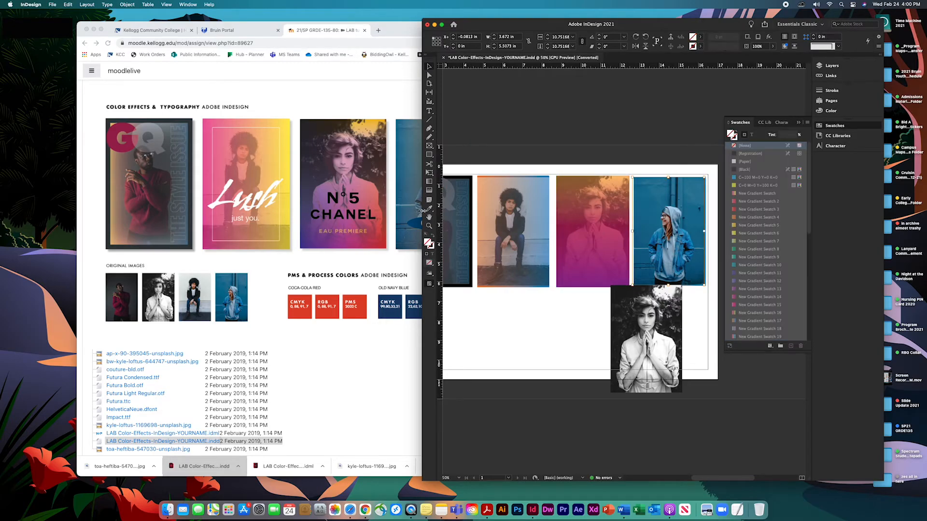
click(374, 175)
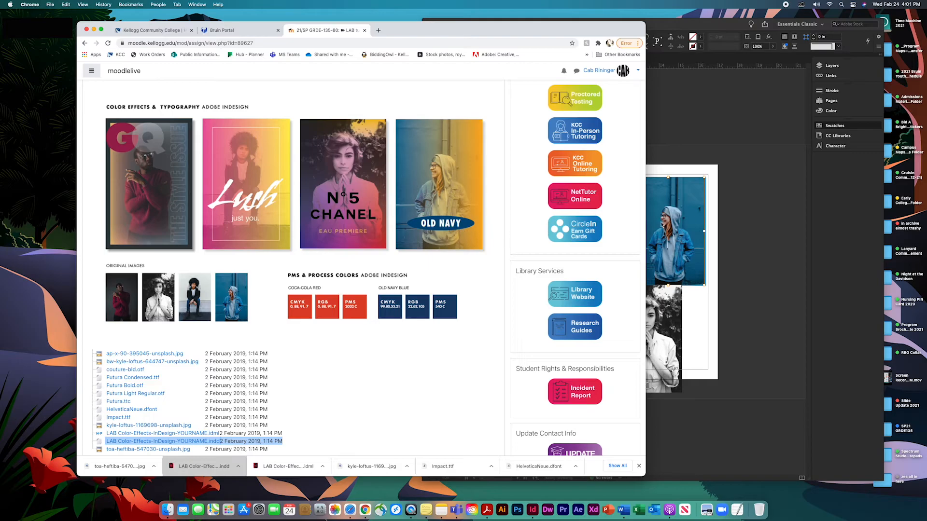
click(717, 214)
click(430, 157)
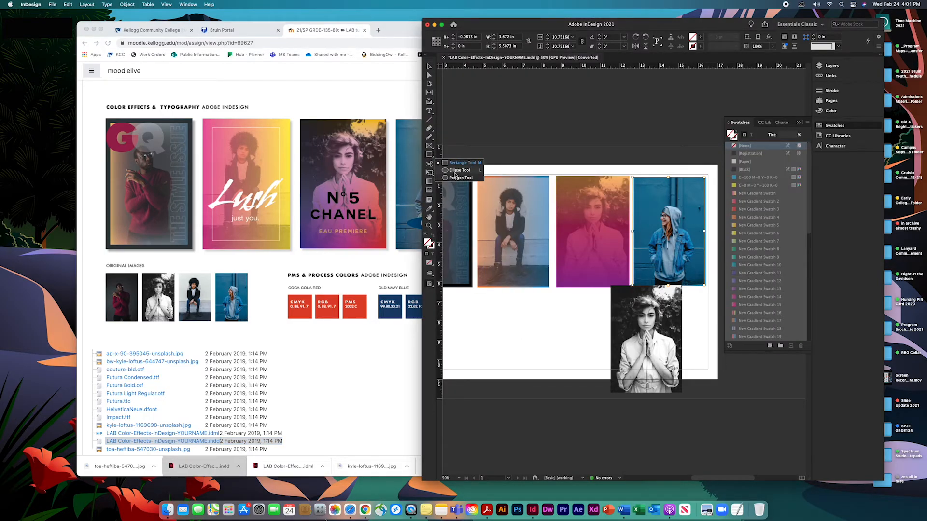
click(454, 172)
drag(648, 258, 699, 273)
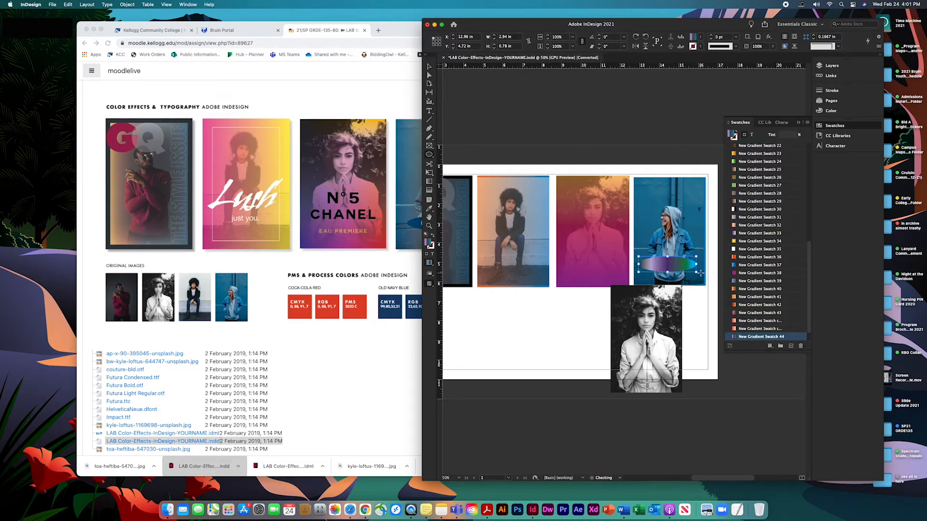
Step: Fill the ellipse with the dark blue sampled from the fourth poster's photo, widening the view of the sample posters
scroll(762, 272, down, 2)
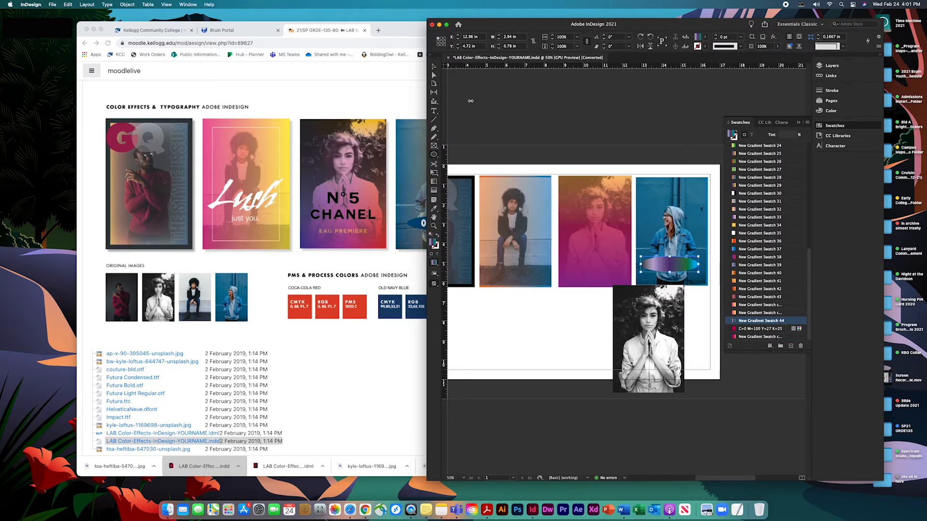
drag(423, 100, 471, 101)
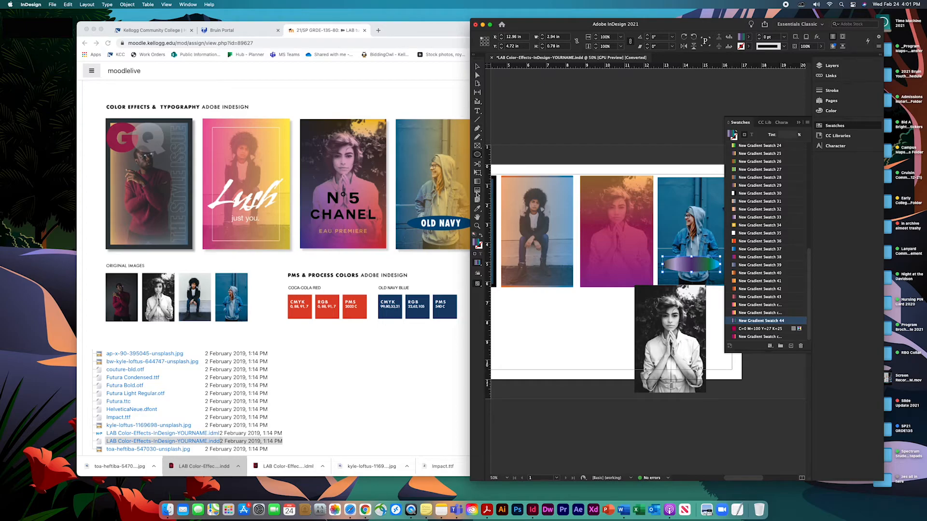
click(697, 195)
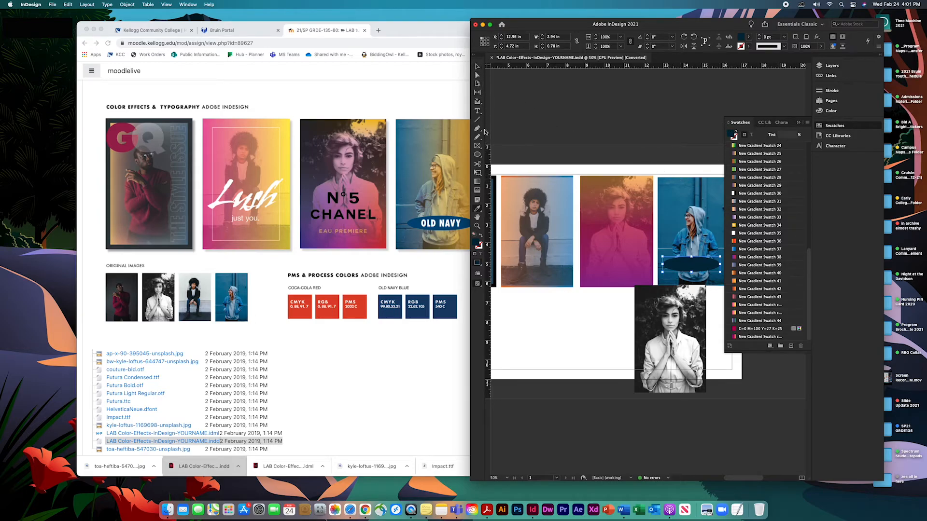
Step: Add a text frame about 3 by 0.88 in over the ellipse, containing the Old Navy brand name, and select its text
click(477, 112)
drag(656, 259, 714, 276)
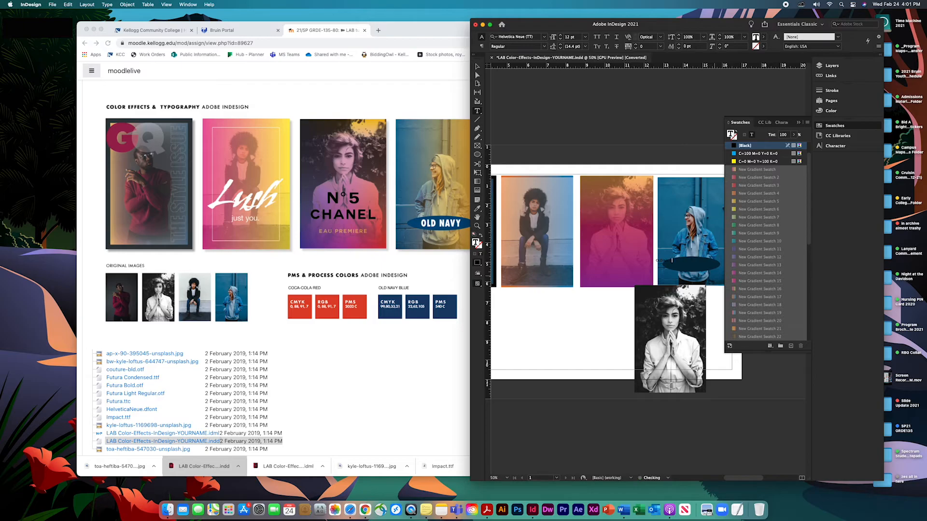
key(super+a)
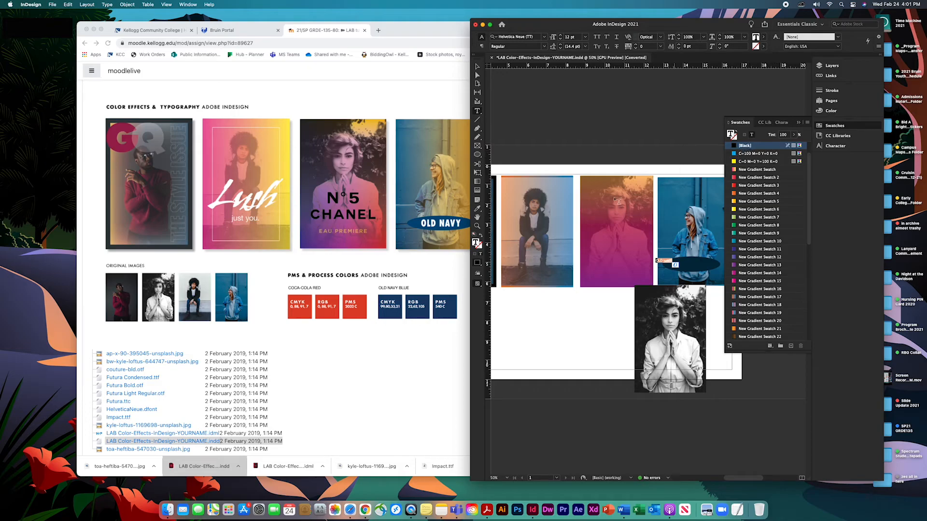
click(477, 66)
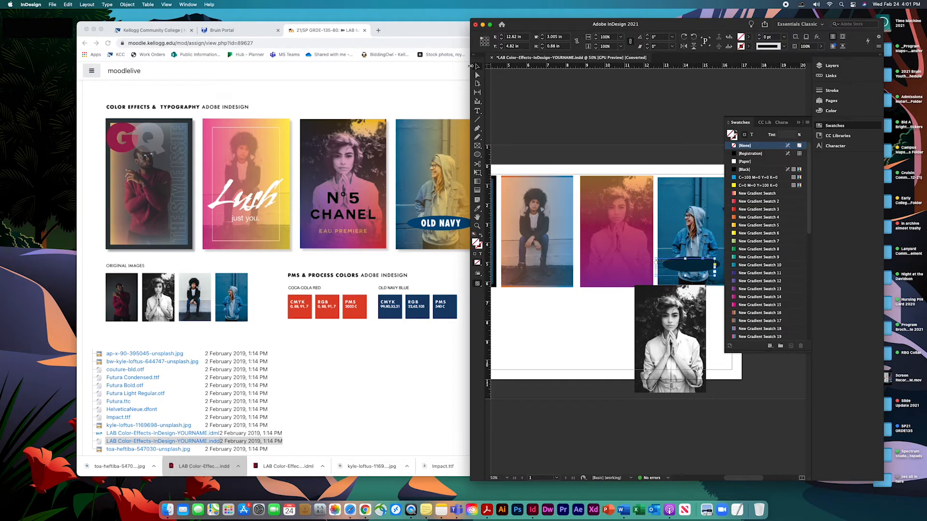
Step: Delete the loose portrait below the posters and move the Old Navy text frame so its text sits on the ellipse
drag(470, 68, 335, 68)
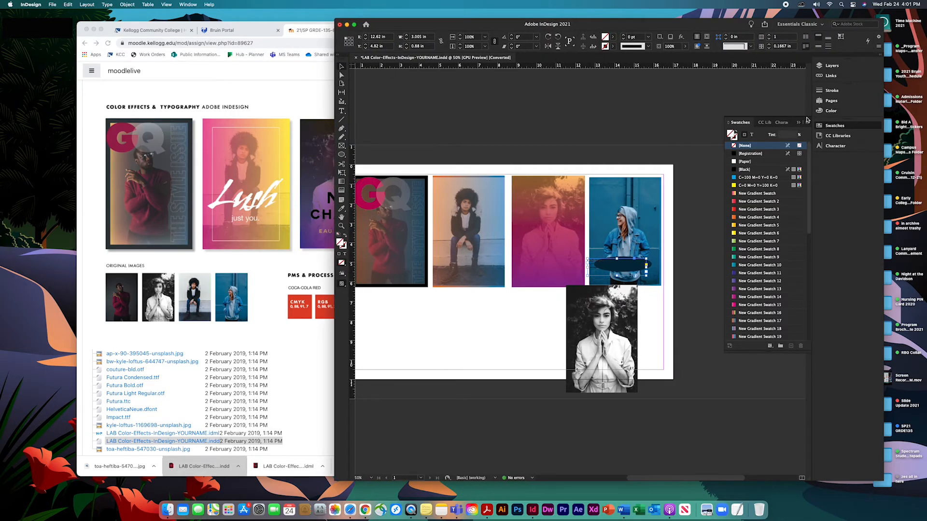
click(797, 122)
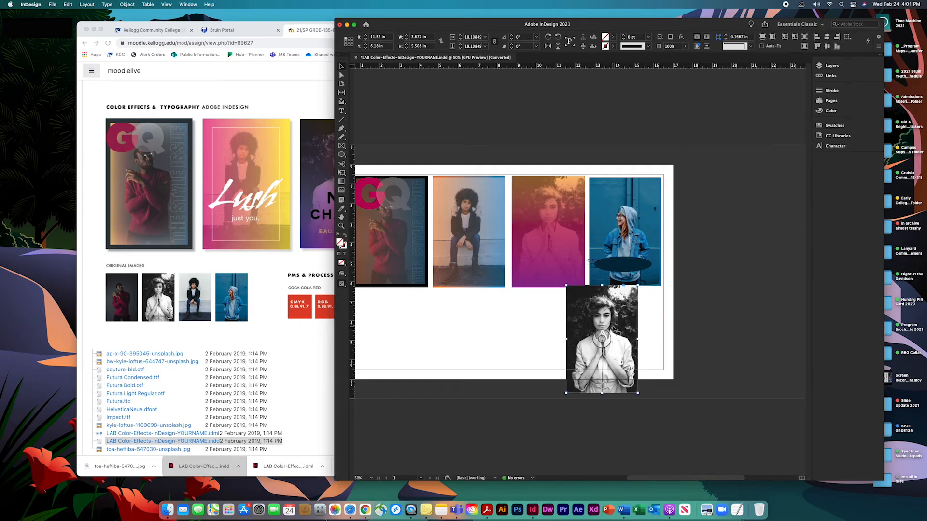
click(623, 270)
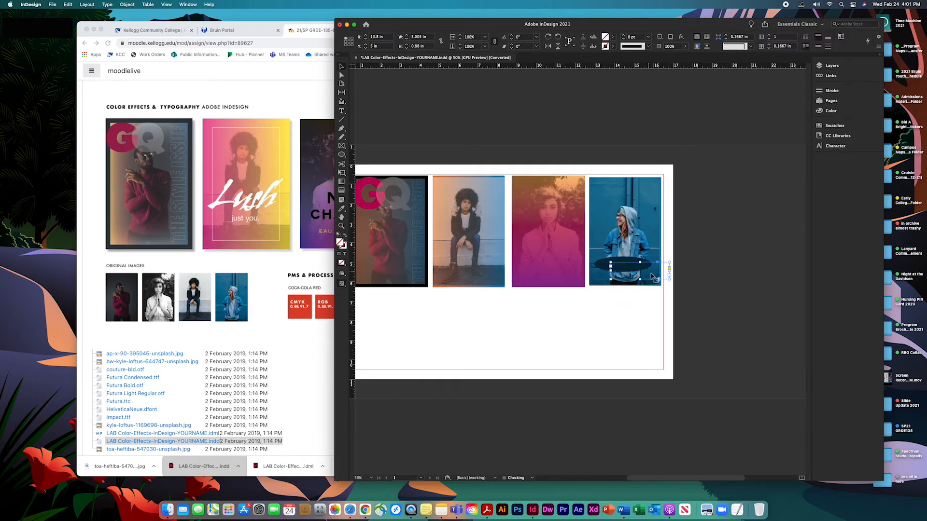
Step: Place the ap-x-90-395045 and bw-kyle-loftus-644747 images side by side as small pictures below the first poster
scroll(674, 288, left, 2)
scroll(675, 288, left, 2)
click(439, 334)
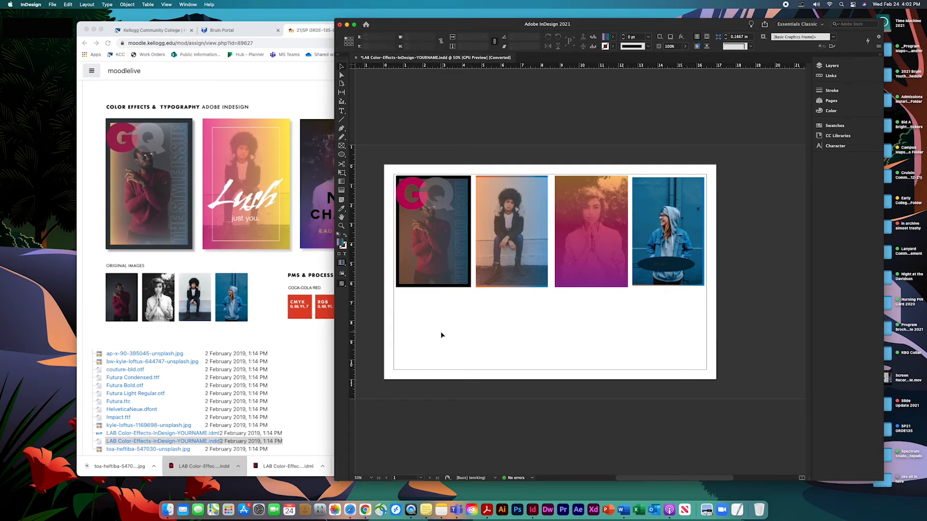
key(super+d)
click(383, 149)
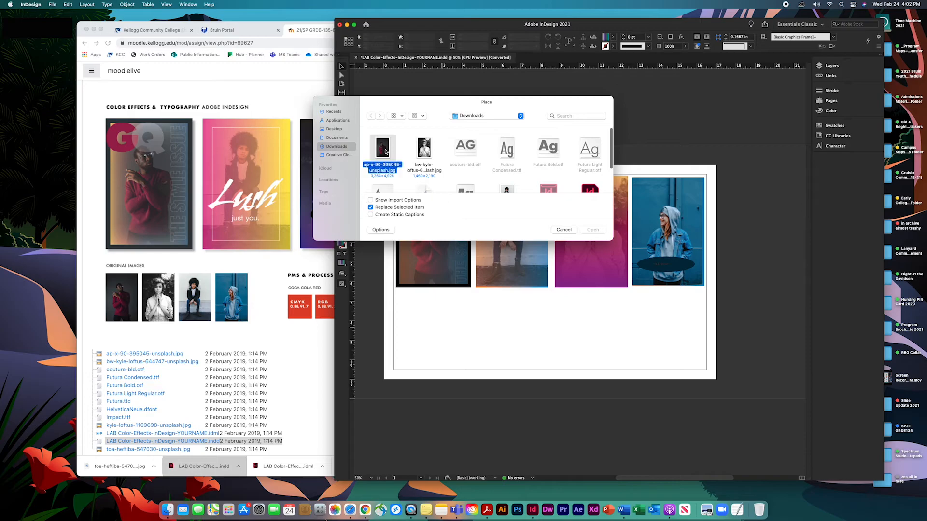
click(427, 151)
super+click(381, 150)
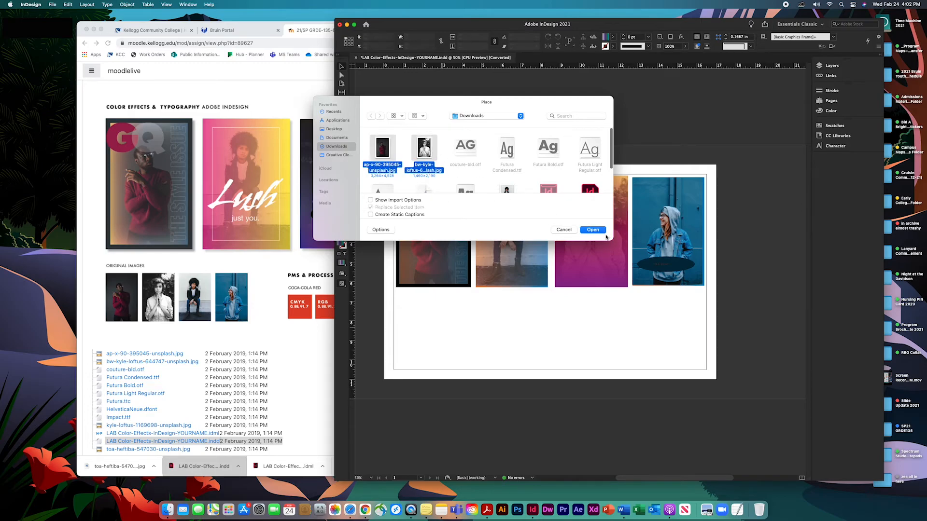
click(596, 231)
drag(396, 301, 433, 336)
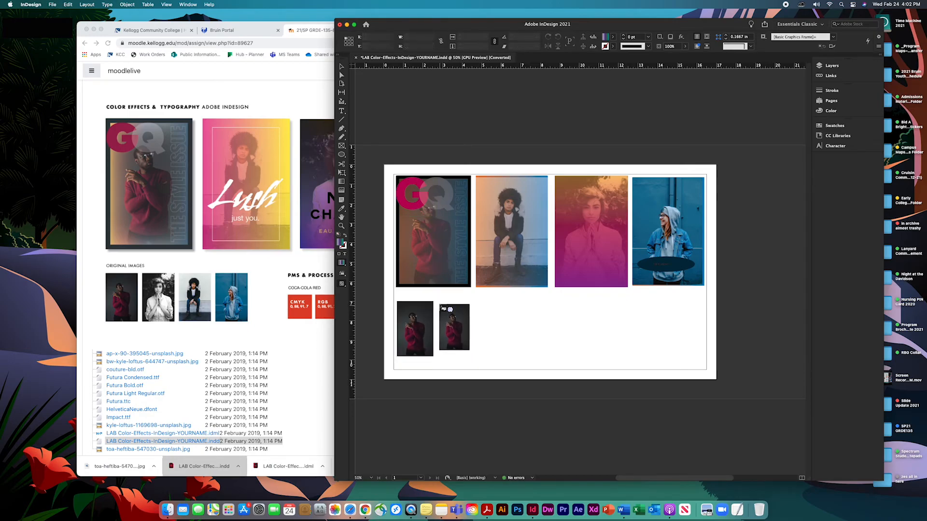
drag(437, 302, 485, 349)
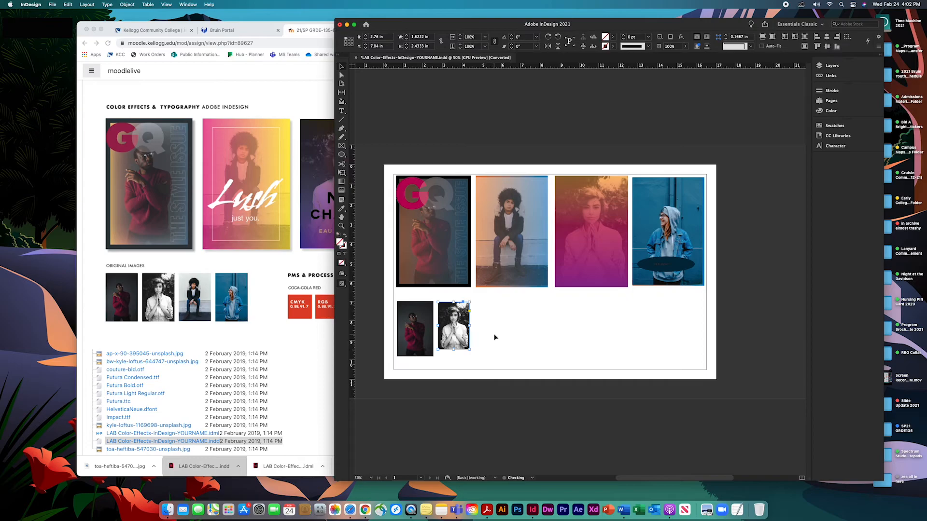
Step: Place the kyle-loftus-1169698 and toa-heftiba-547030 images beside the two small pictures, then select the row of four
key(super+d)
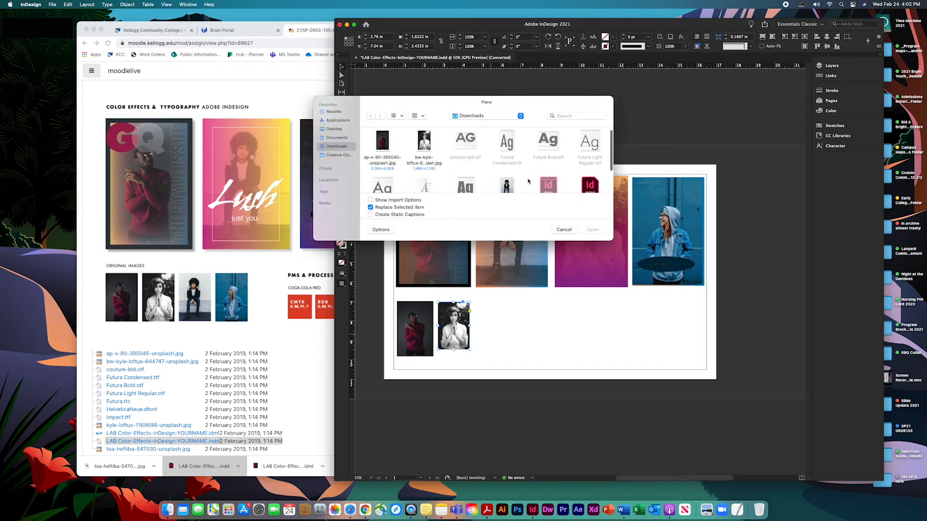
click(507, 140)
super+click(382, 175)
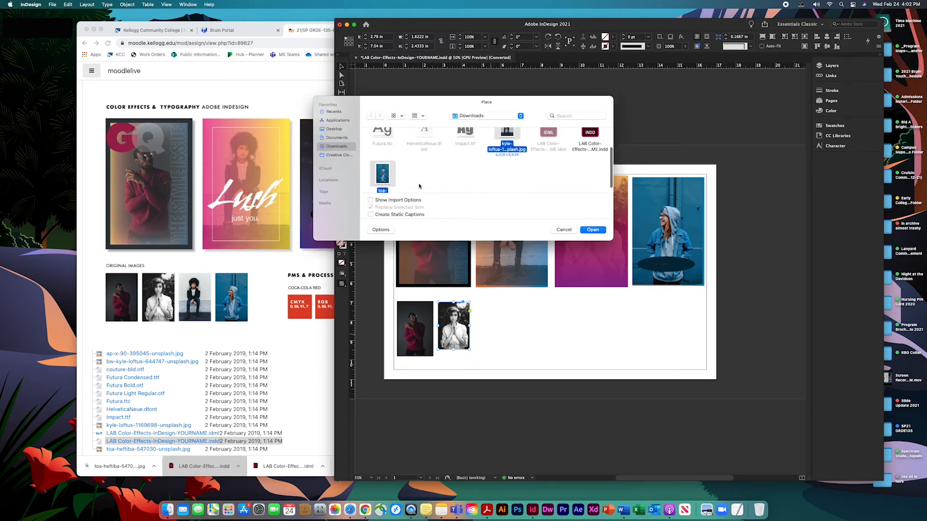
click(592, 230)
drag(474, 302, 514, 337)
drag(515, 303, 540, 335)
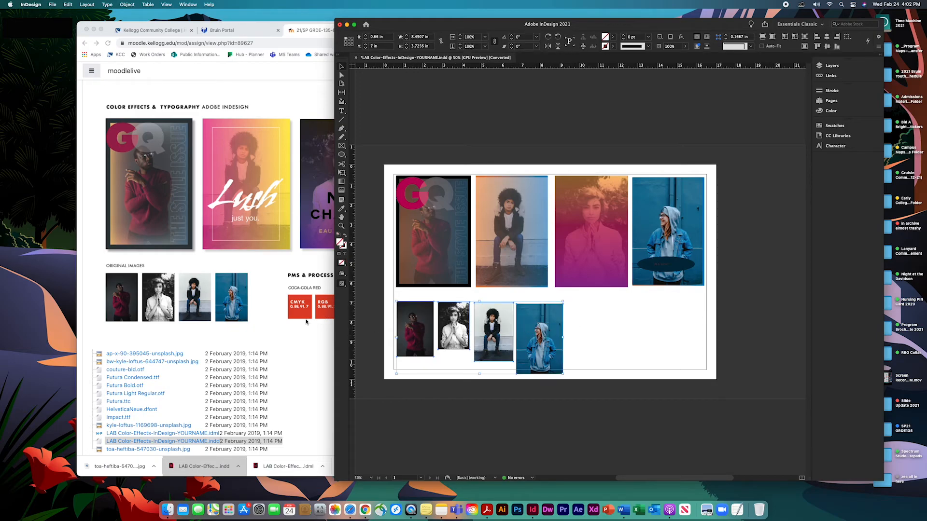
Step: Switch to Chrome and search the web for "coke red pantone color" in a new tab
click(271, 293)
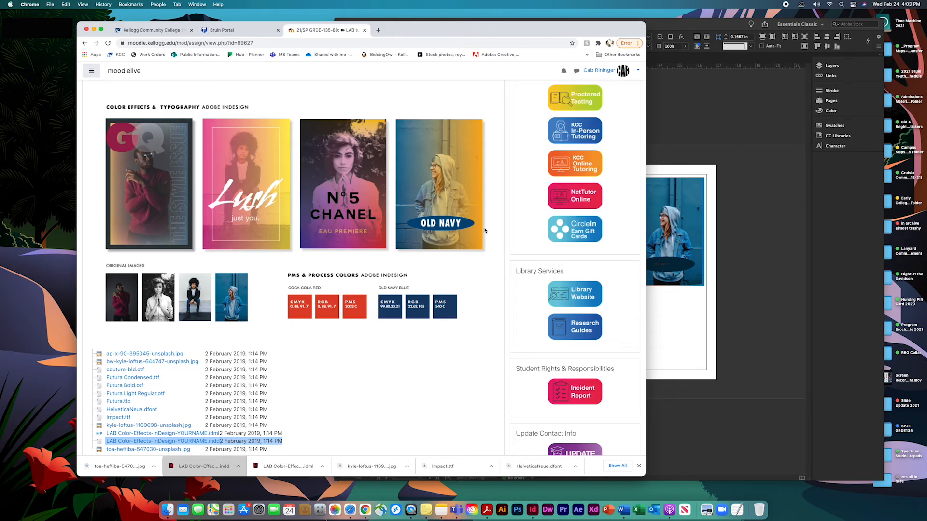
click(378, 30)
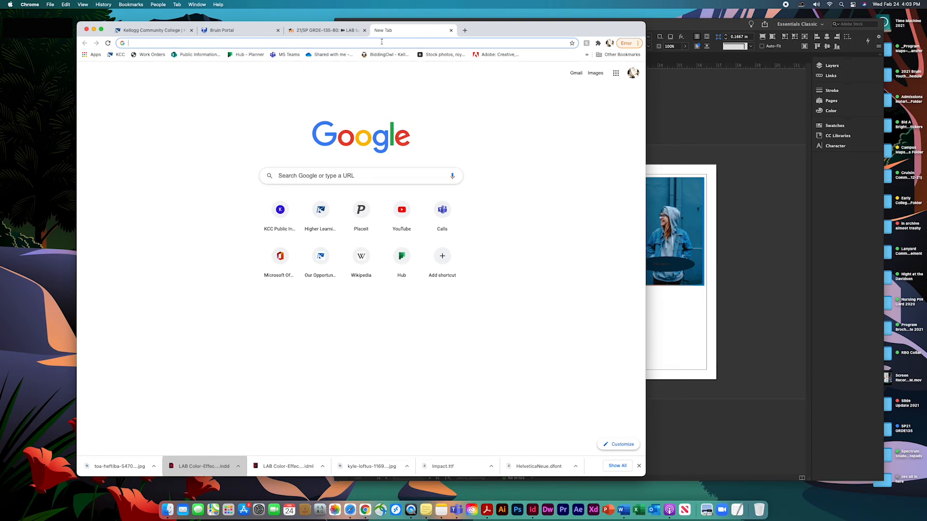
text(coke re)
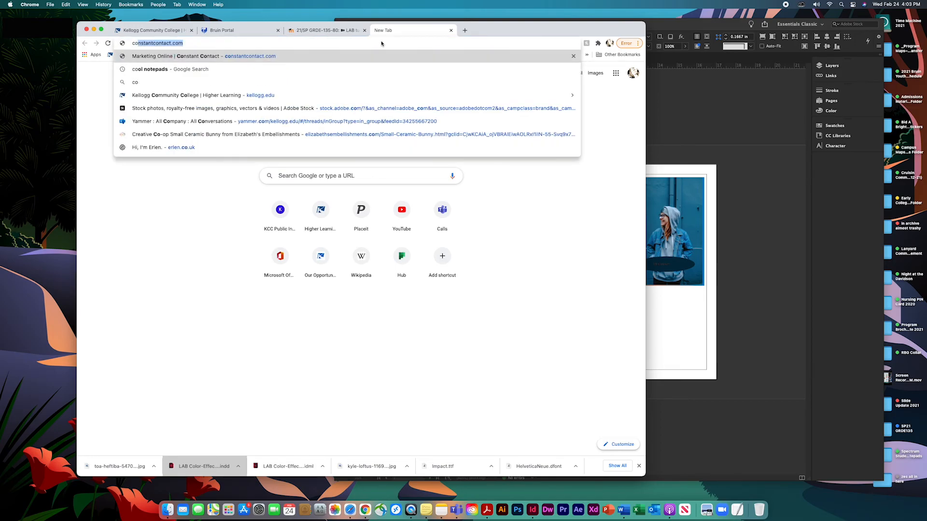
text(d)
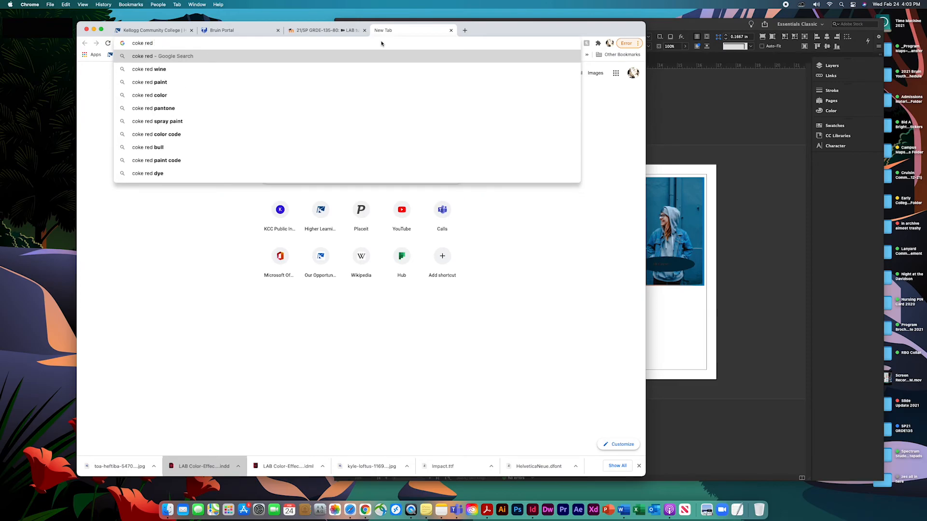
text( pa)
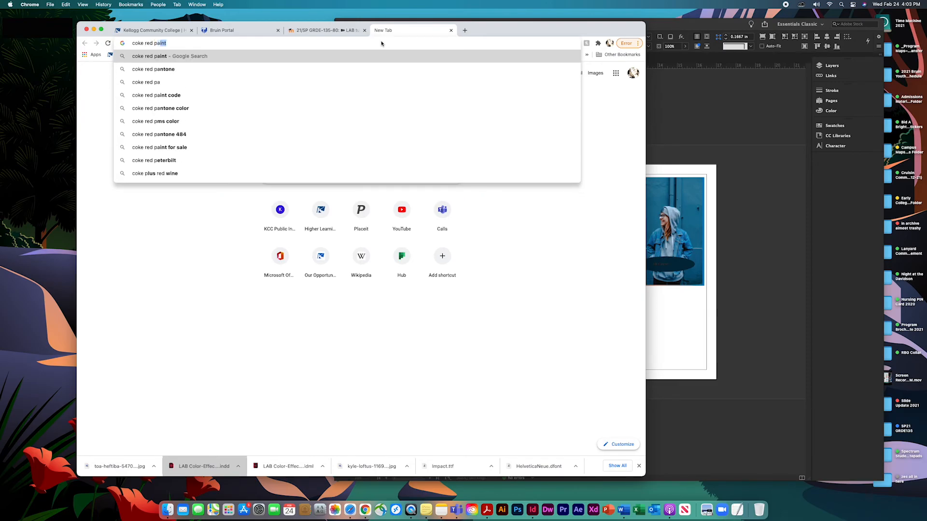
text(ntone color)
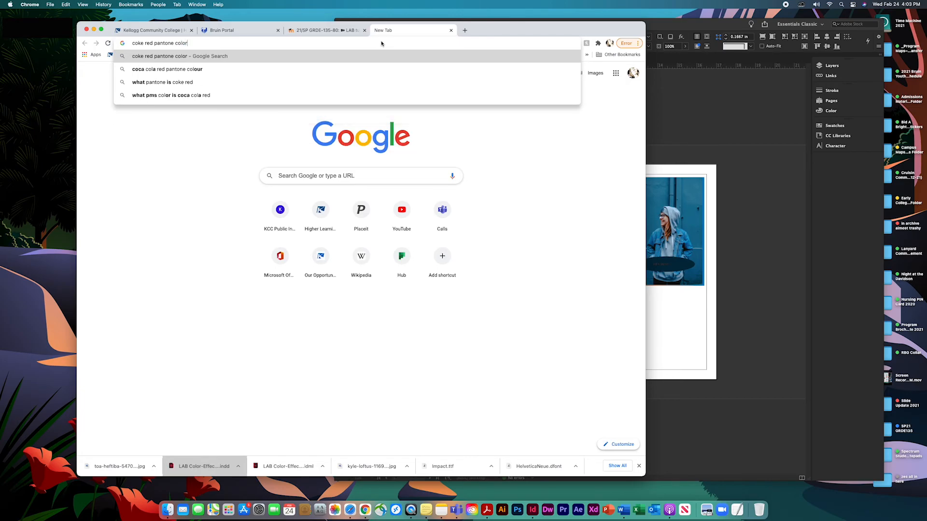
key(Return)
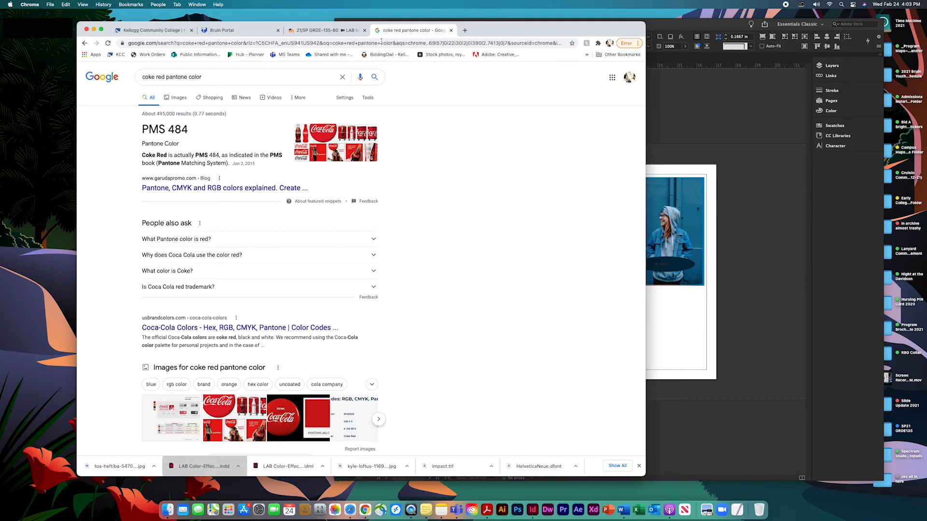
Step: Shrink the browser window beside the layout, open the garudapromo.com color article, and read its RGB equivalent for Coke Red
drag(645, 22, 500, 76)
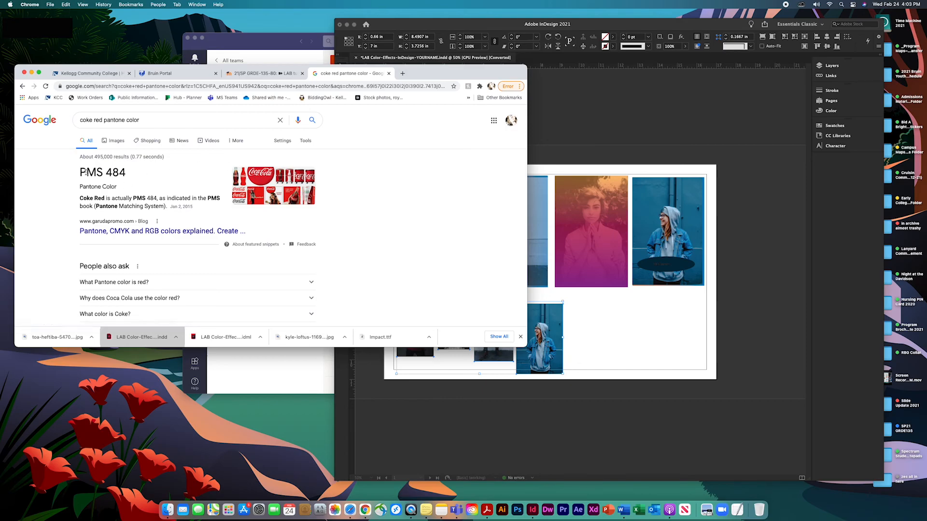
click(206, 232)
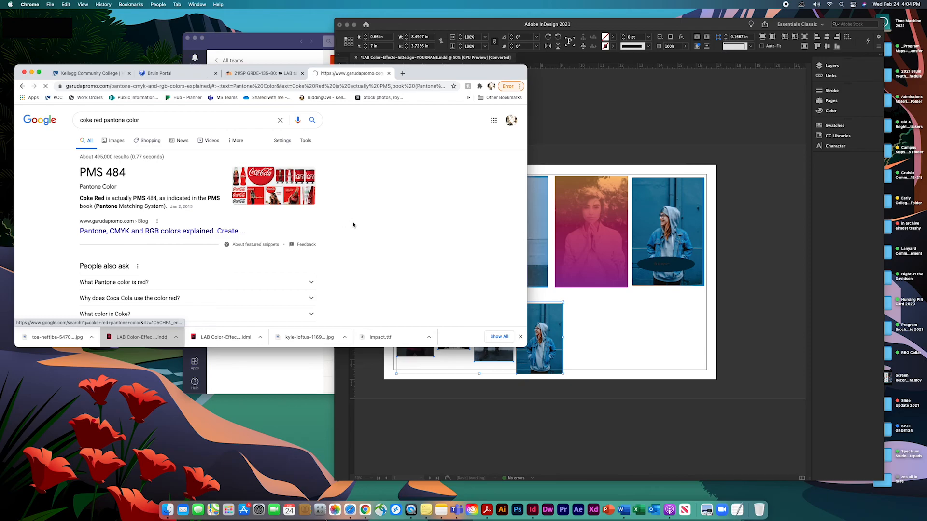
scroll(371, 218, down, 15)
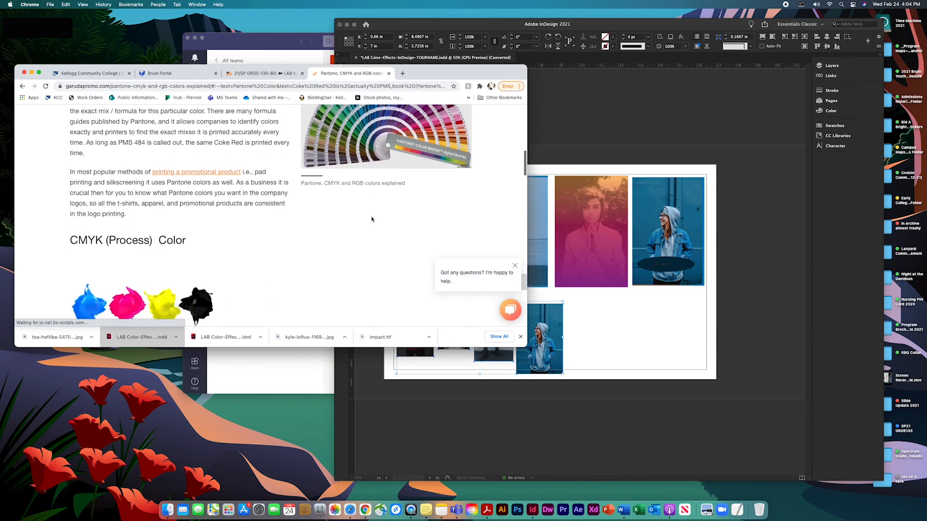
scroll(371, 218, down, 2)
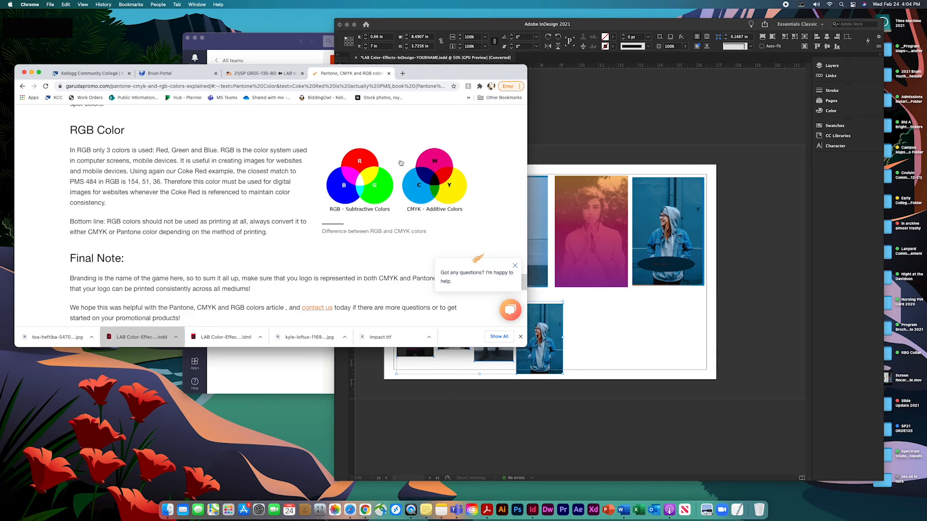
drag(132, 171, 222, 190)
scroll(252, 200, down, 5)
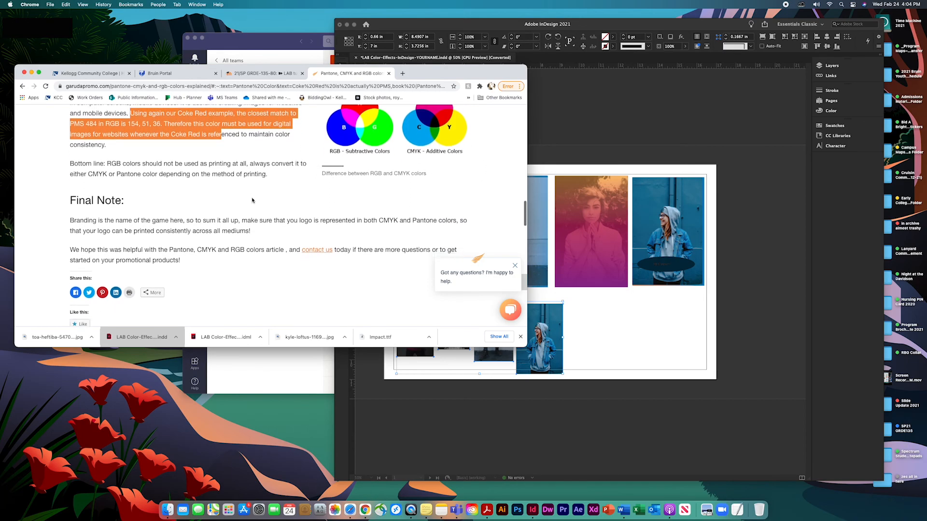
Step: Check the article's RGB Color section, then return to the lab assignment page and examine its Coca-Cola Red and Old Navy Blue swatches
scroll(251, 200, up, 4)
scroll(252, 200, up, 2)
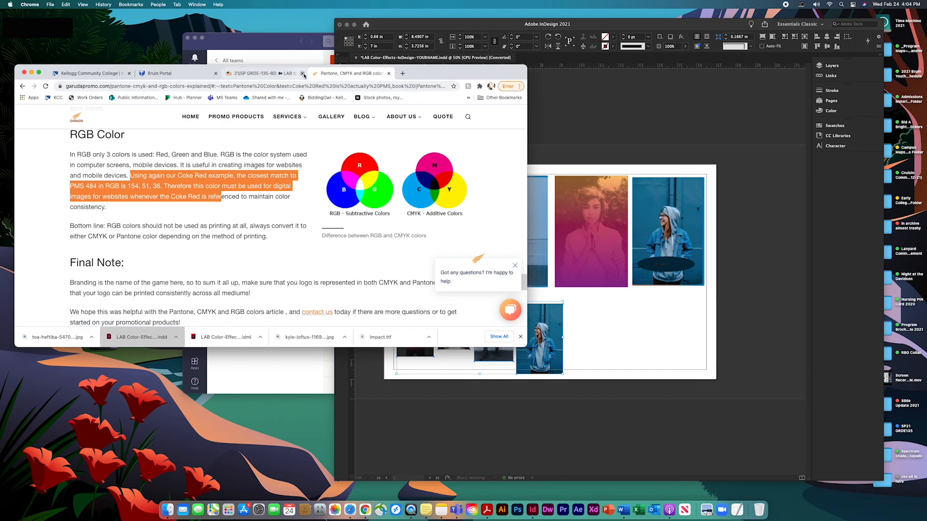
click(279, 73)
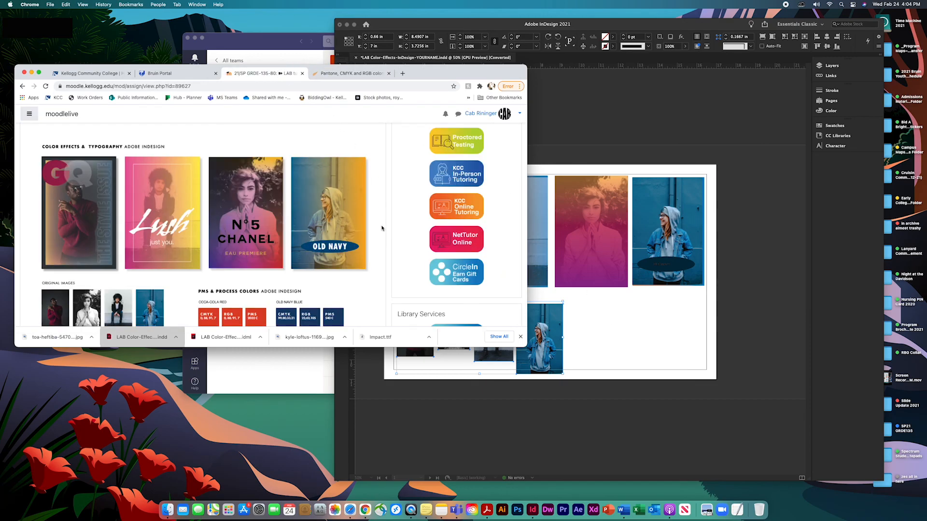
scroll(381, 228, down, 4)
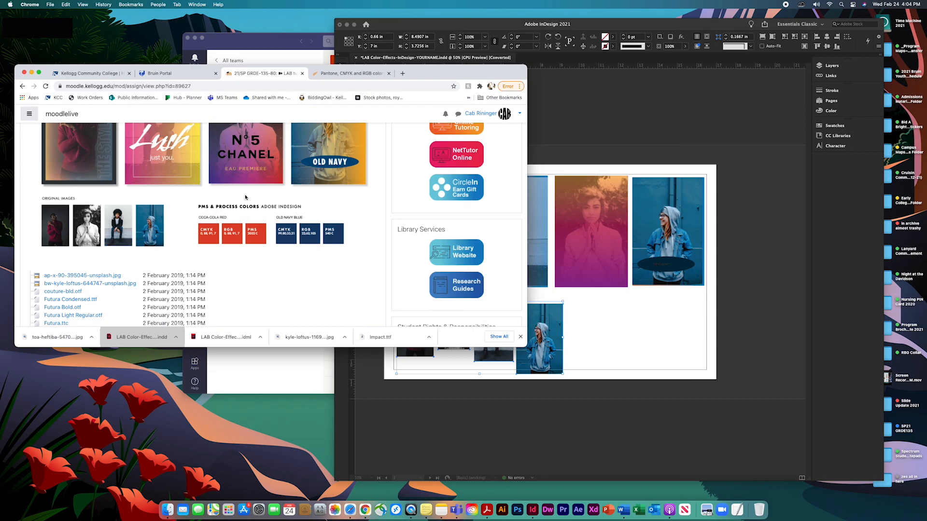
Step: Switch to InDesign and draw a text frame in the empty area beside the row of four small pictures, checking the reference sheet
click(652, 331)
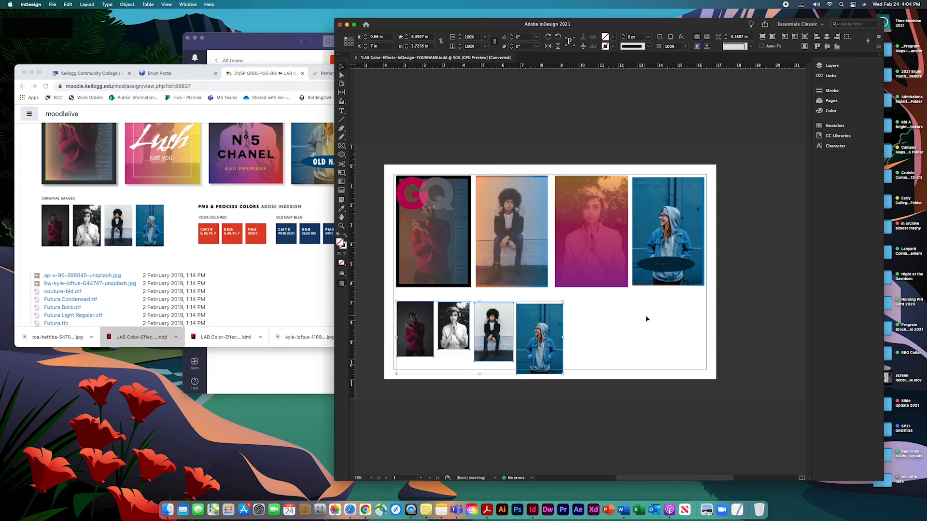
click(342, 111)
drag(581, 305, 690, 361)
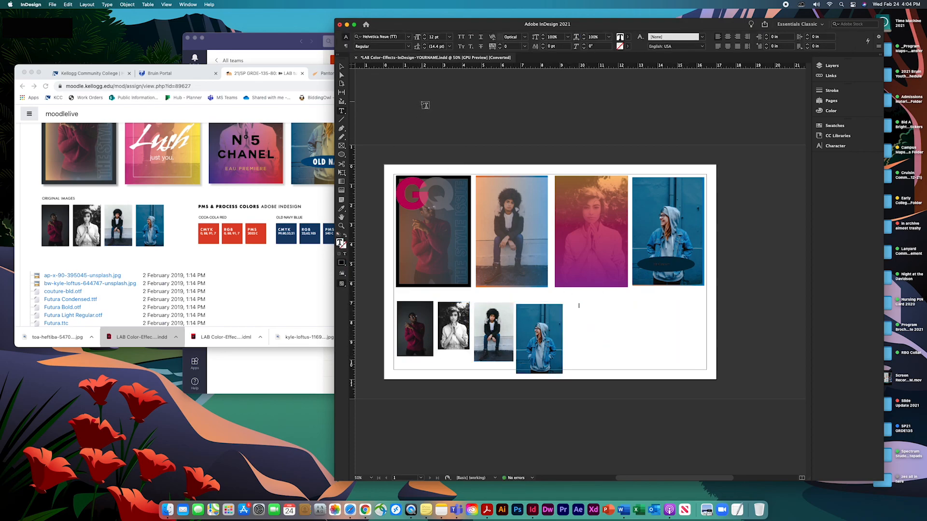
scroll(305, 208, up, 5)
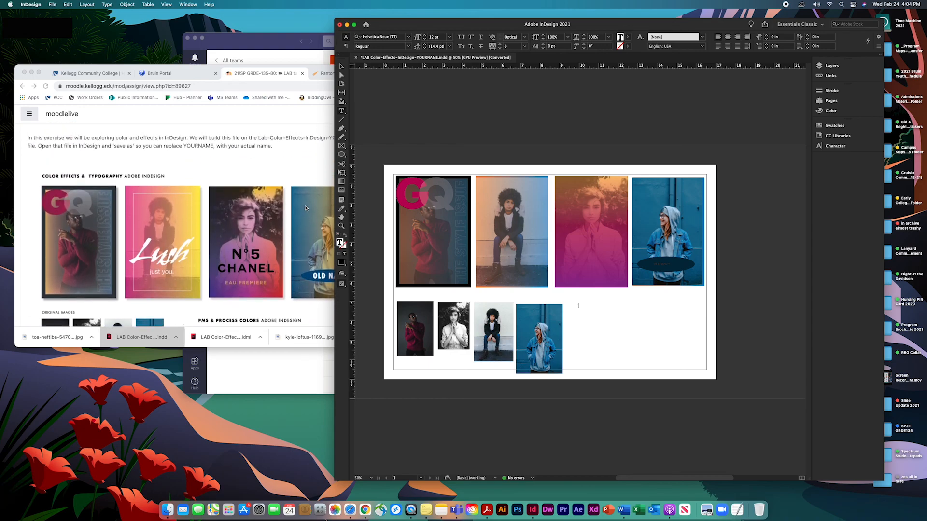